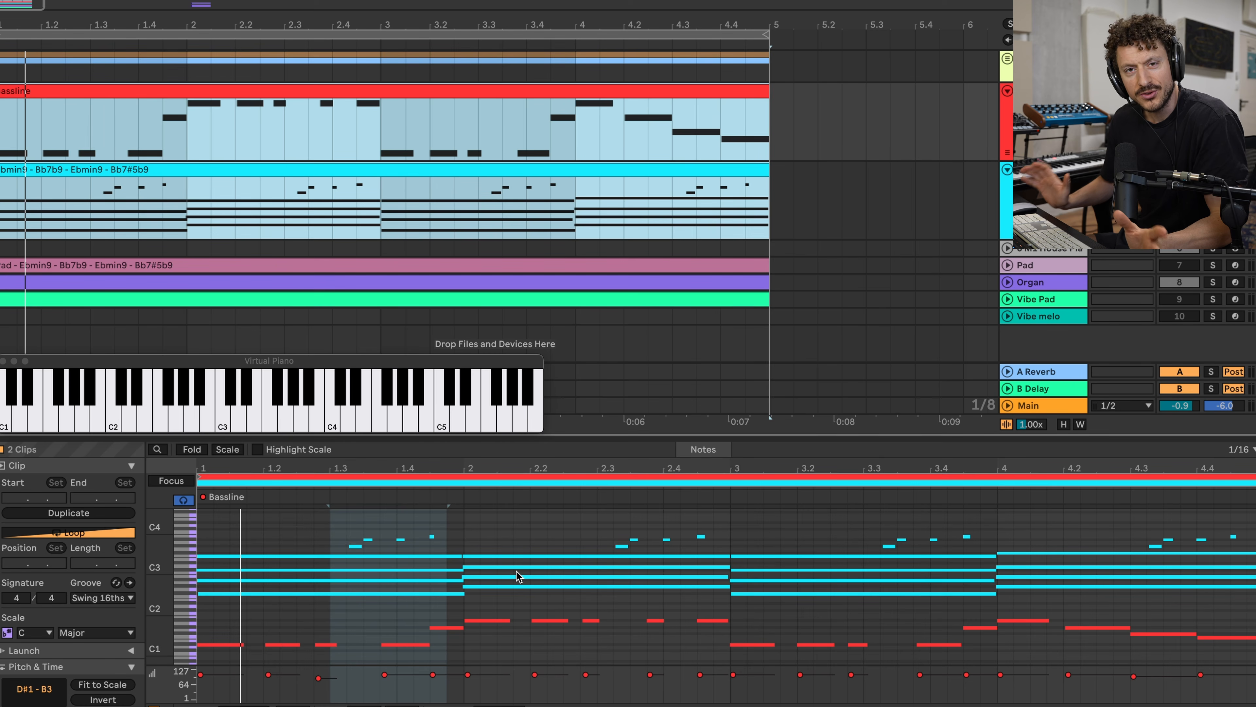
# Clear the time range selected in the note editor and play the four-bar loop to hear the chords with the bassline
pyautogui.click(496, 526)
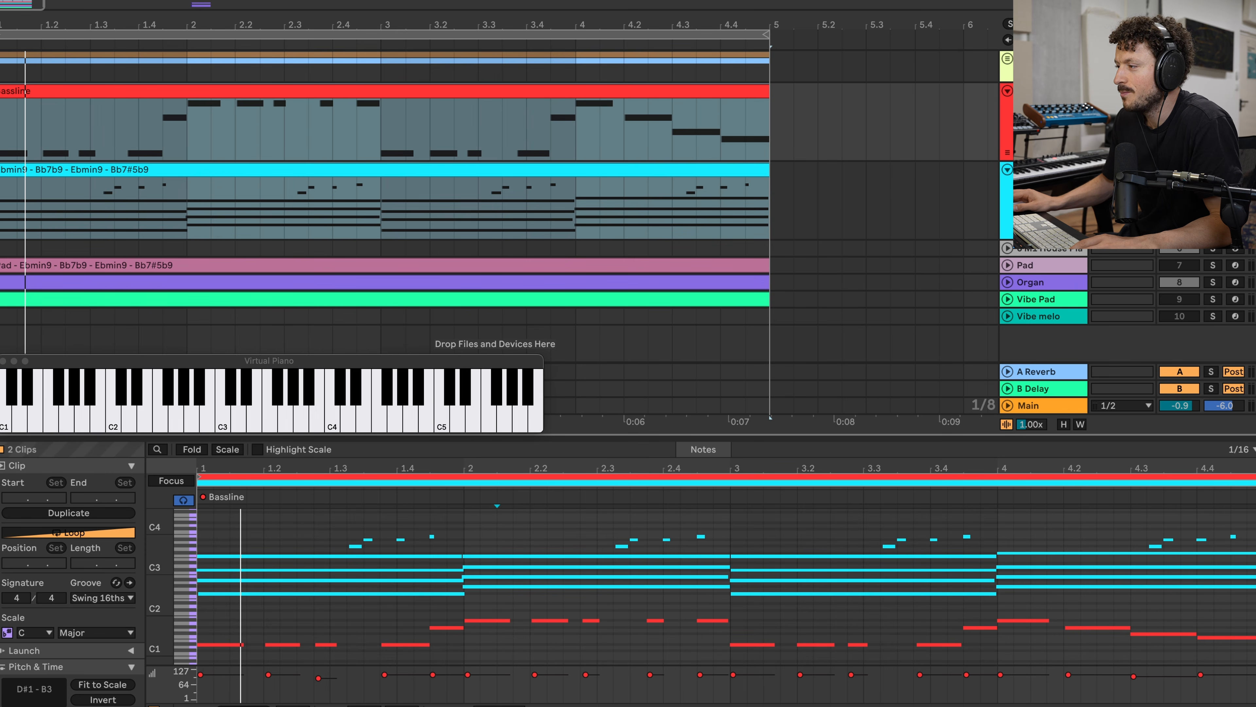
pyautogui.click(1212, 170)
pyautogui.press('space')
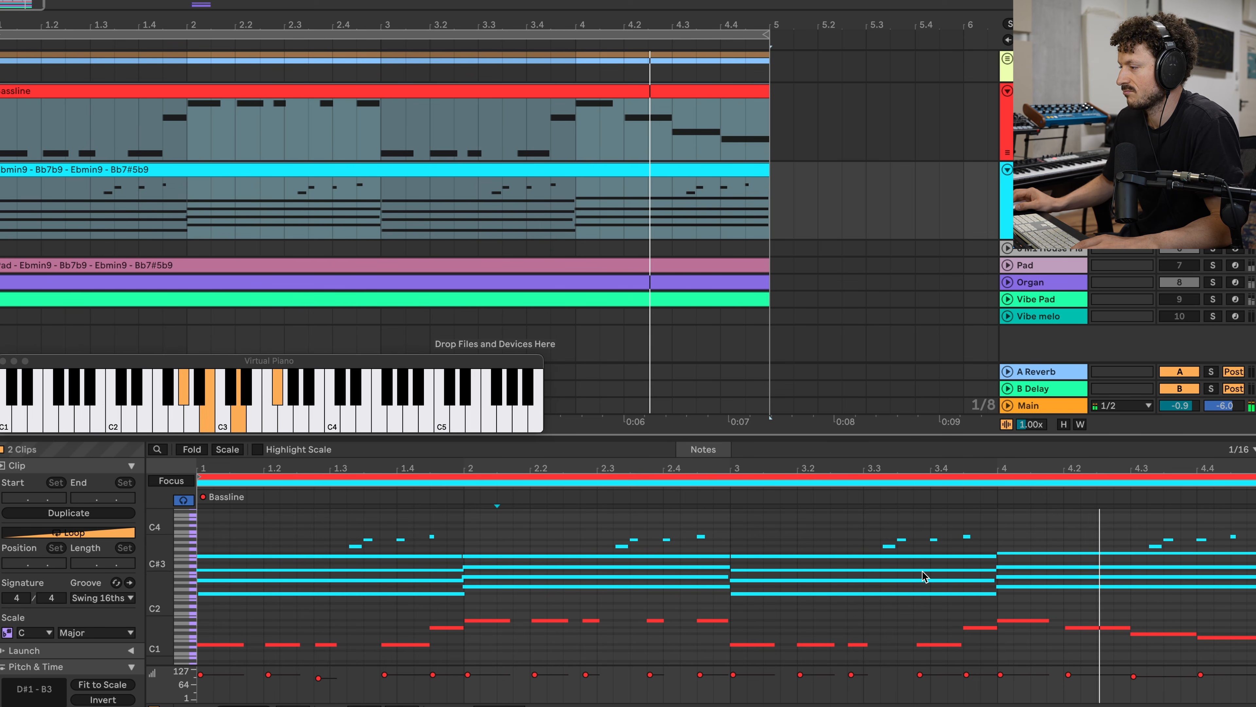
pyautogui.press('space')
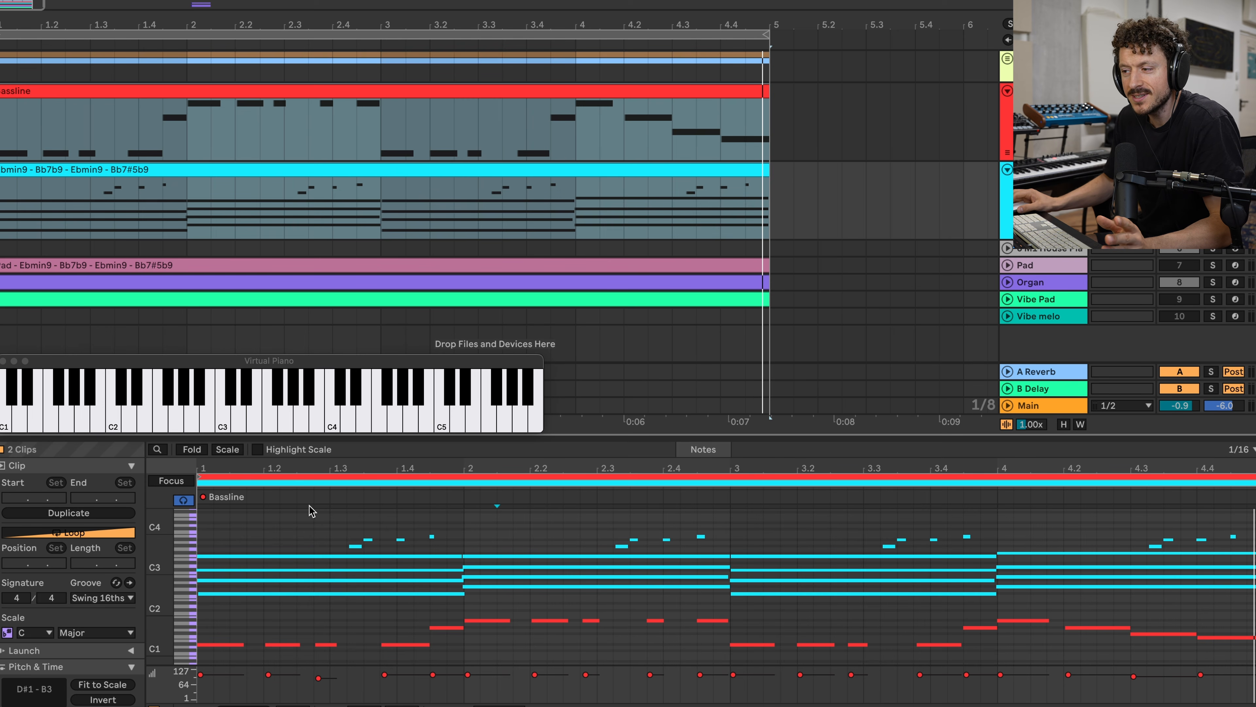
# Move the chord clip from the track below the bassline down to the M1 House Piano track
pyautogui.moveTo(164, 536); pyautogui.dragTo(319, 510)
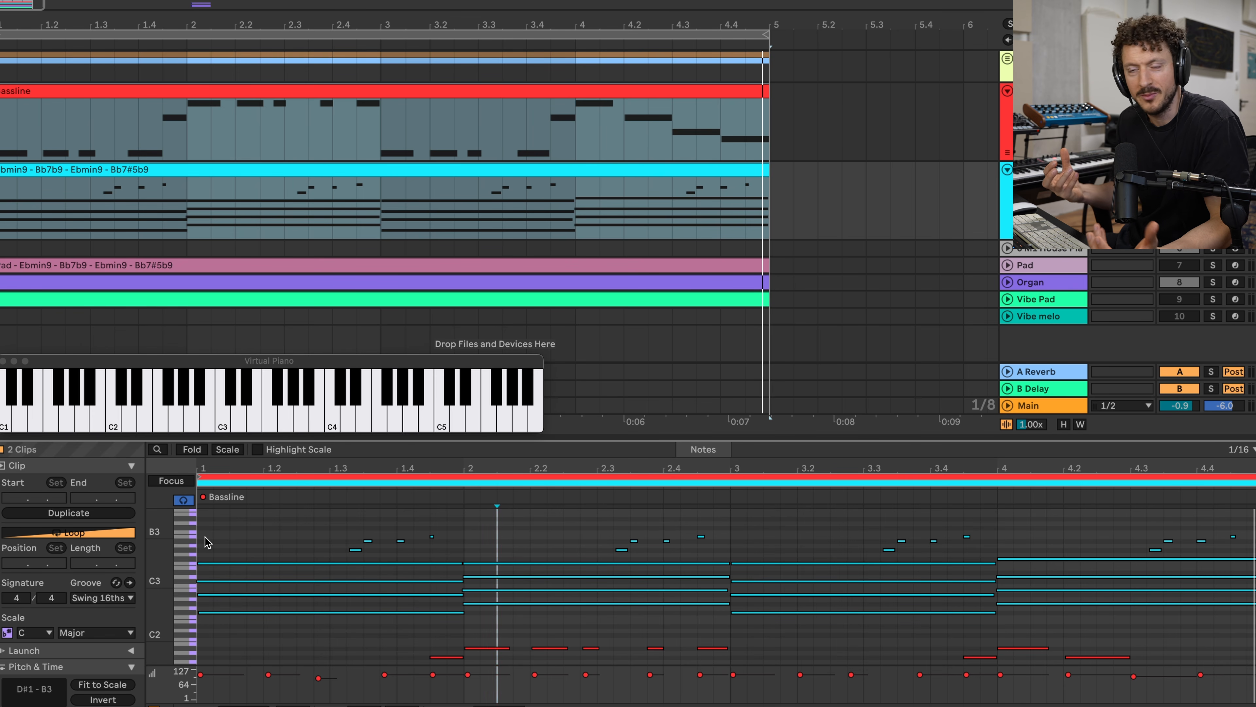
pyautogui.click(1179, 169)
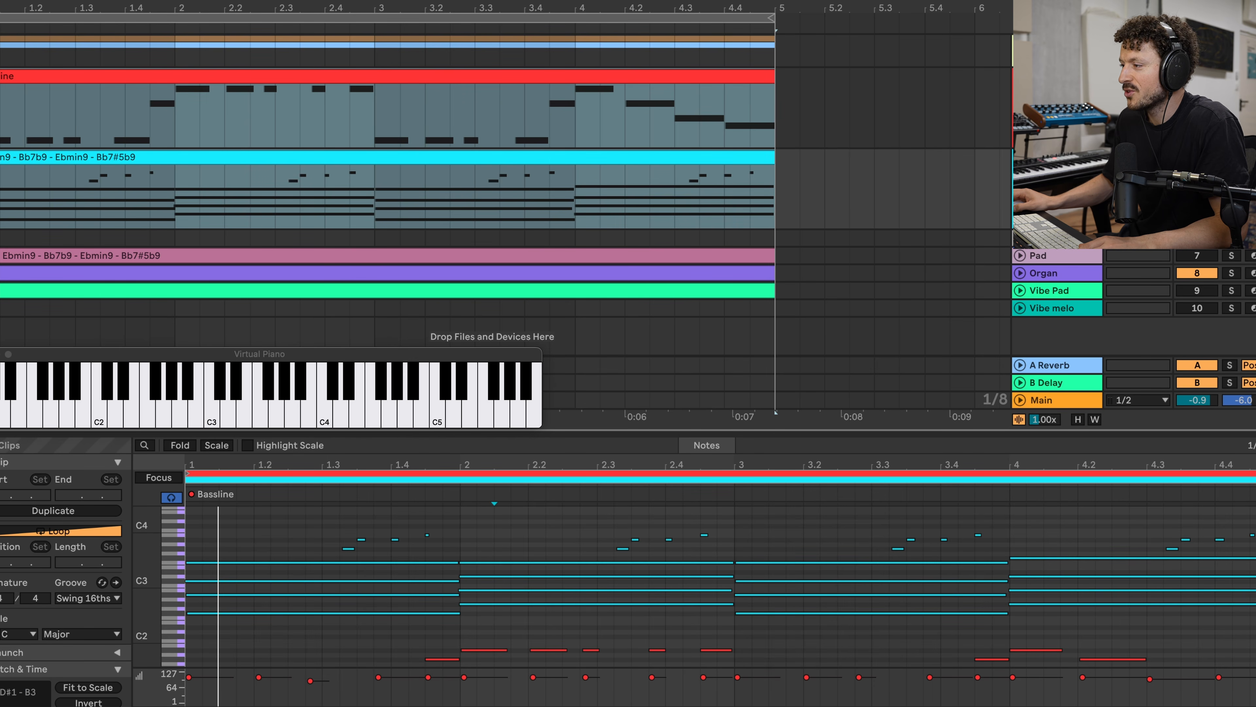
pyautogui.press('Down')
pyautogui.click(623, 179)
pyautogui.moveTo(618, 218); pyautogui.dragTo(611, 238)
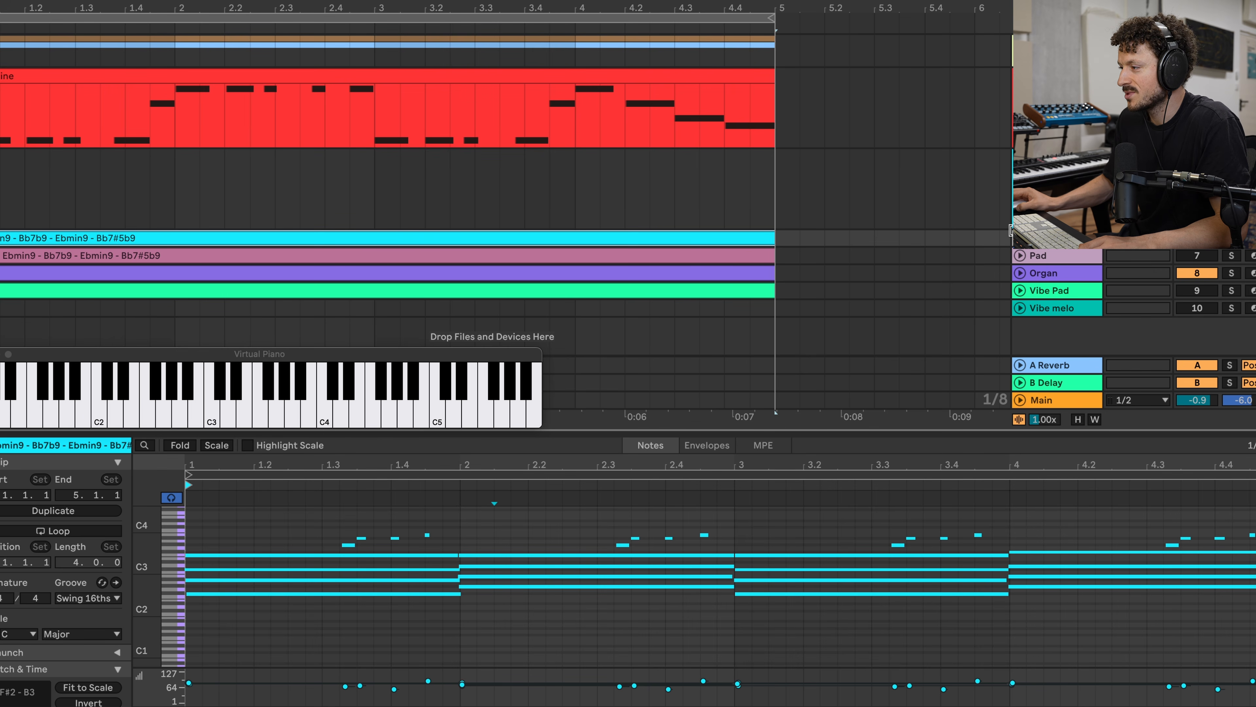
# Unfold the M1 House Piano track, show its device chain and open the M1 instrument's window
pyautogui.press('u')
pyautogui.hotkey('shift', 'Tab')
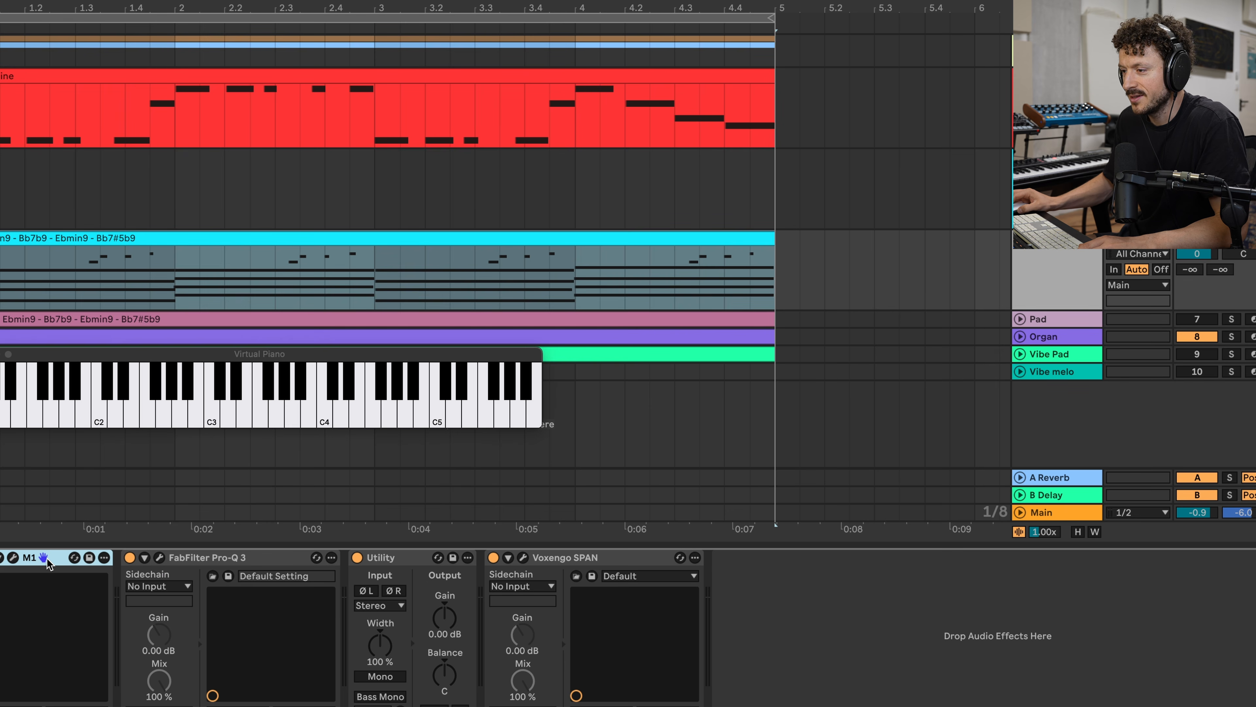
pyautogui.click(13, 557)
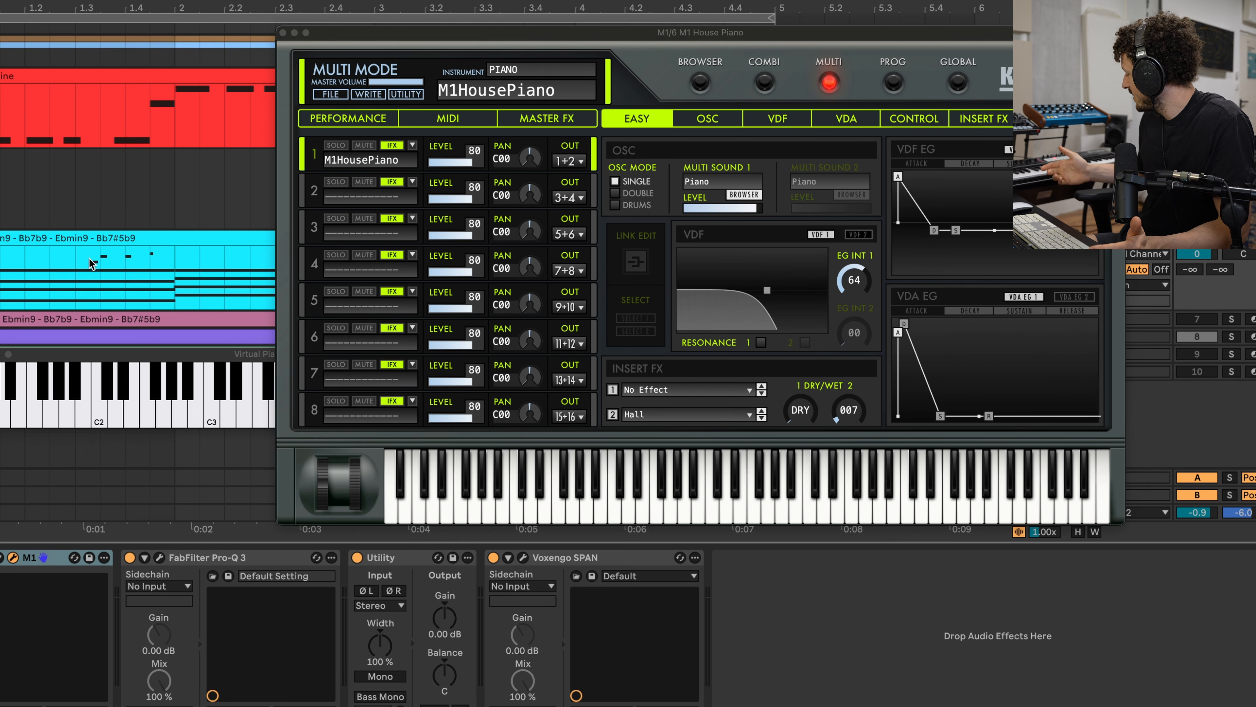
pyautogui.click(146, 204)
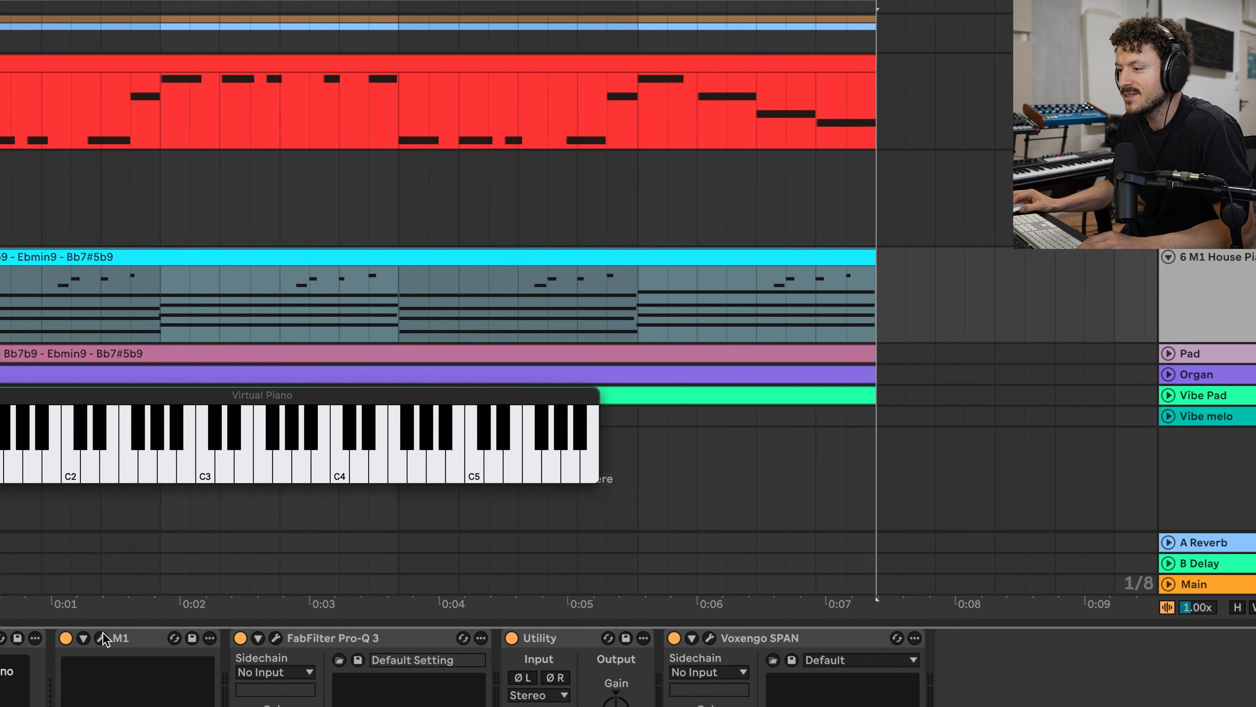
pyautogui.click(101, 638)
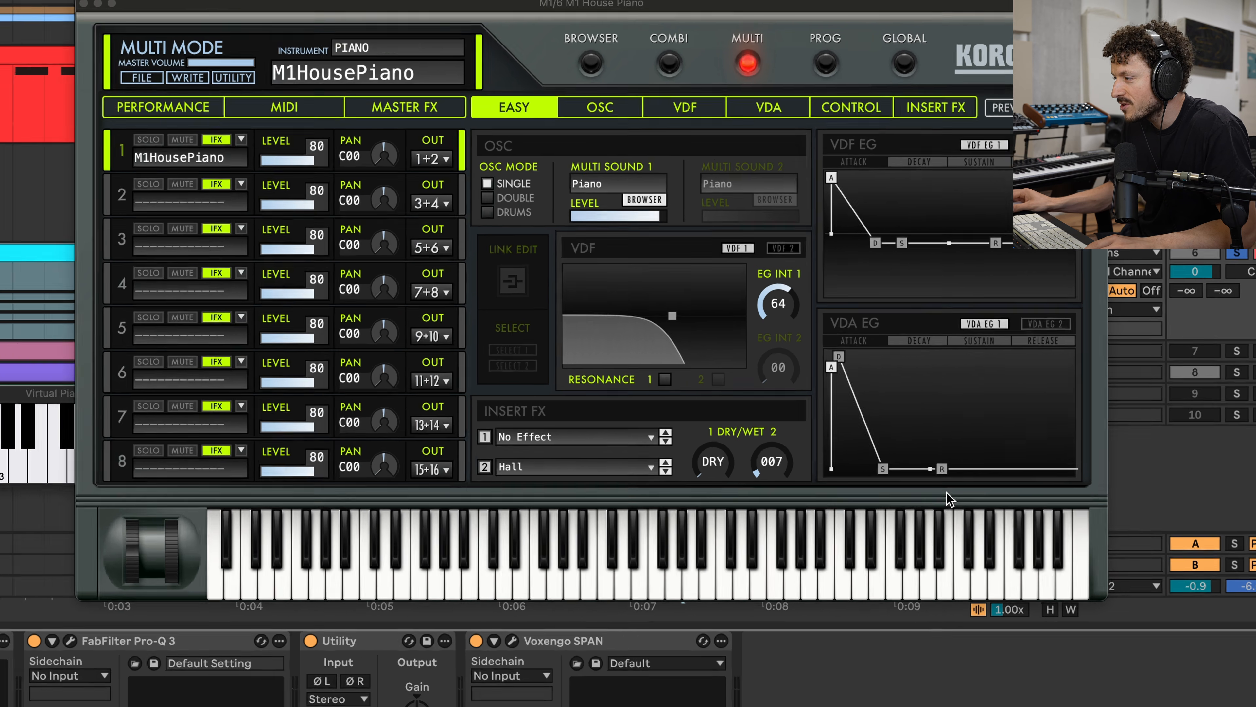
# Check the attack, sustain and release points of M1's VDA envelope and shorten its release time slightly
pyautogui.moveTo(968, 466)
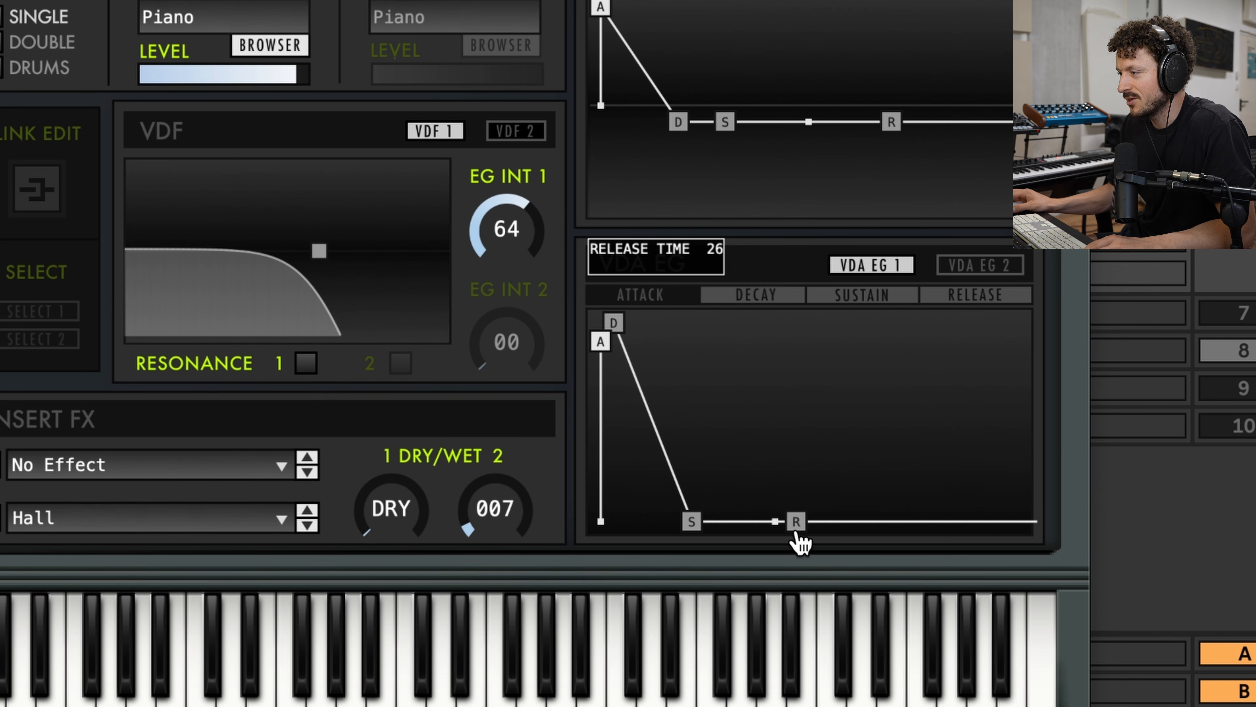
pyautogui.moveTo(622, 348)
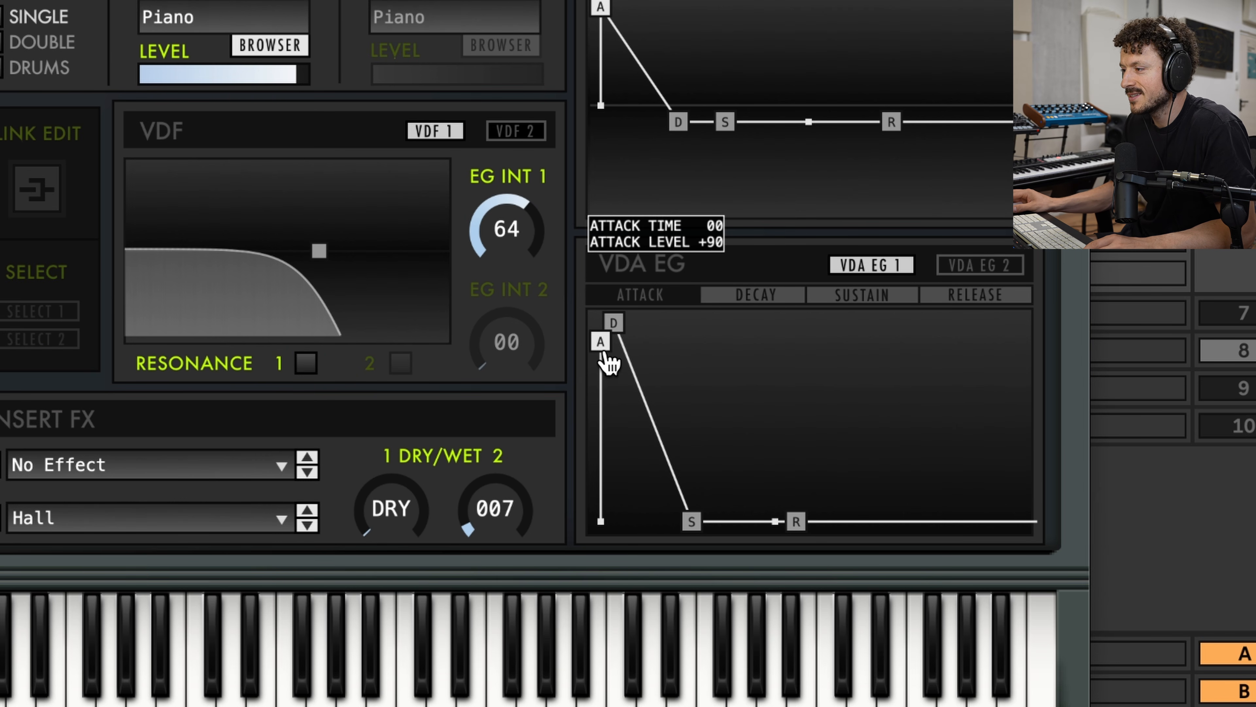
pyautogui.moveTo(693, 522)
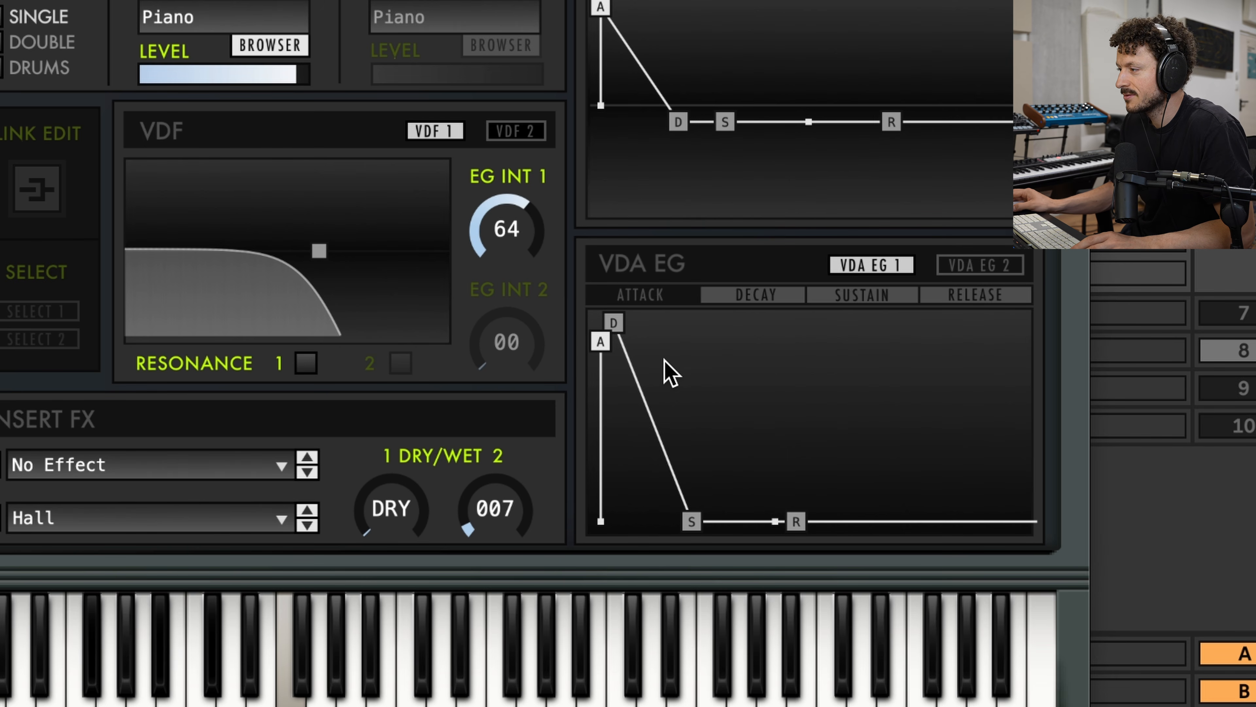
pyautogui.moveTo(788, 528)
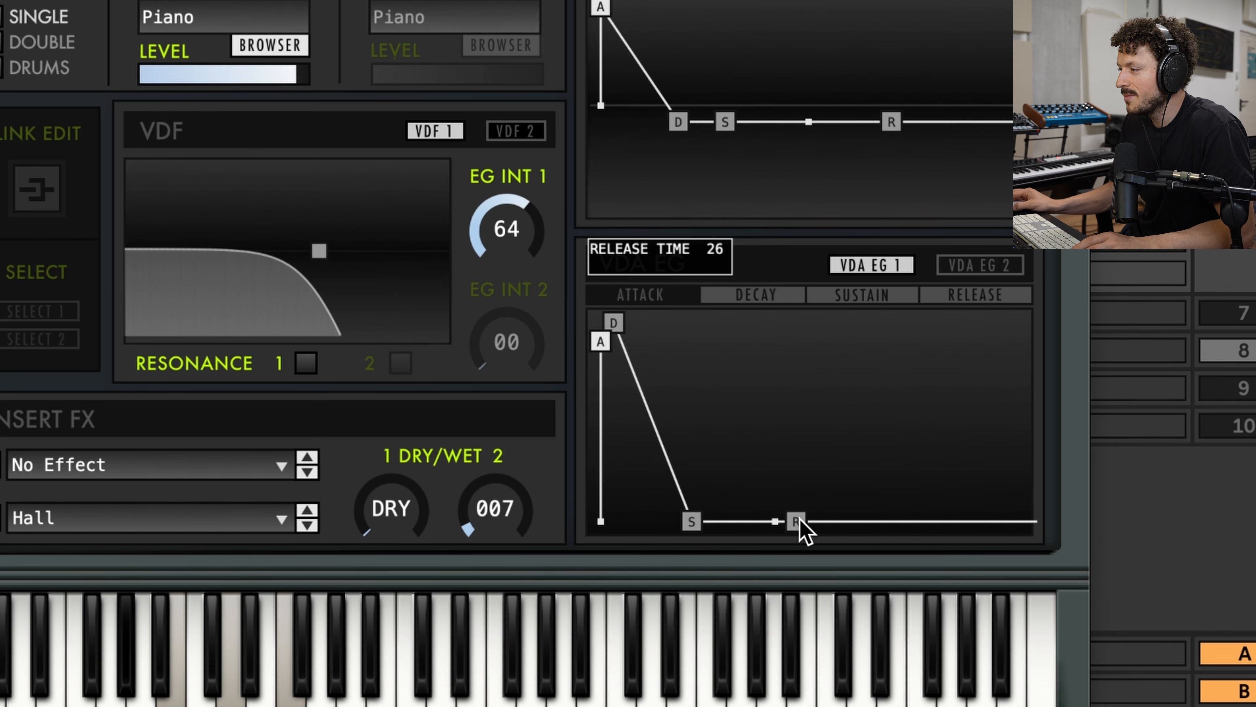
pyautogui.moveTo(795, 524); pyautogui.dragTo(782, 541)
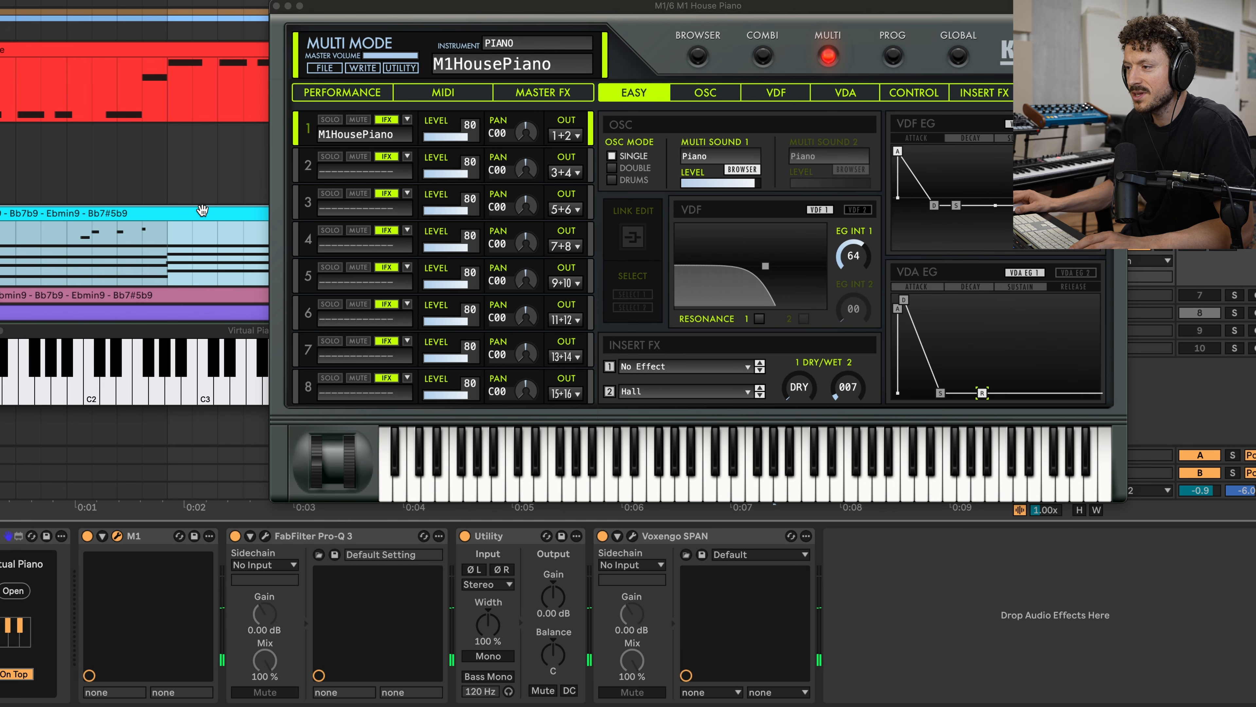
# Open the chord clip's notes and move the clip back up to the track directly below the bassline
pyautogui.click(202, 210)
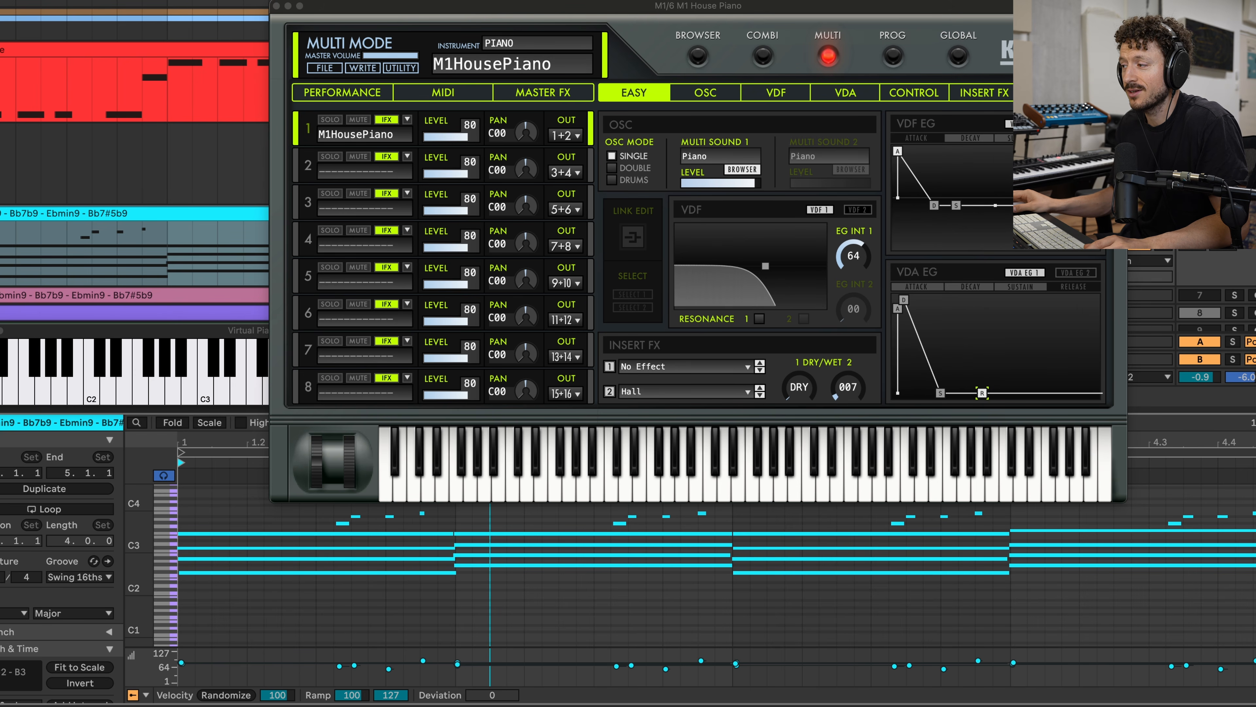
pyautogui.click(1234, 213)
pyautogui.moveTo(34, 213); pyautogui.dragTo(55, 181)
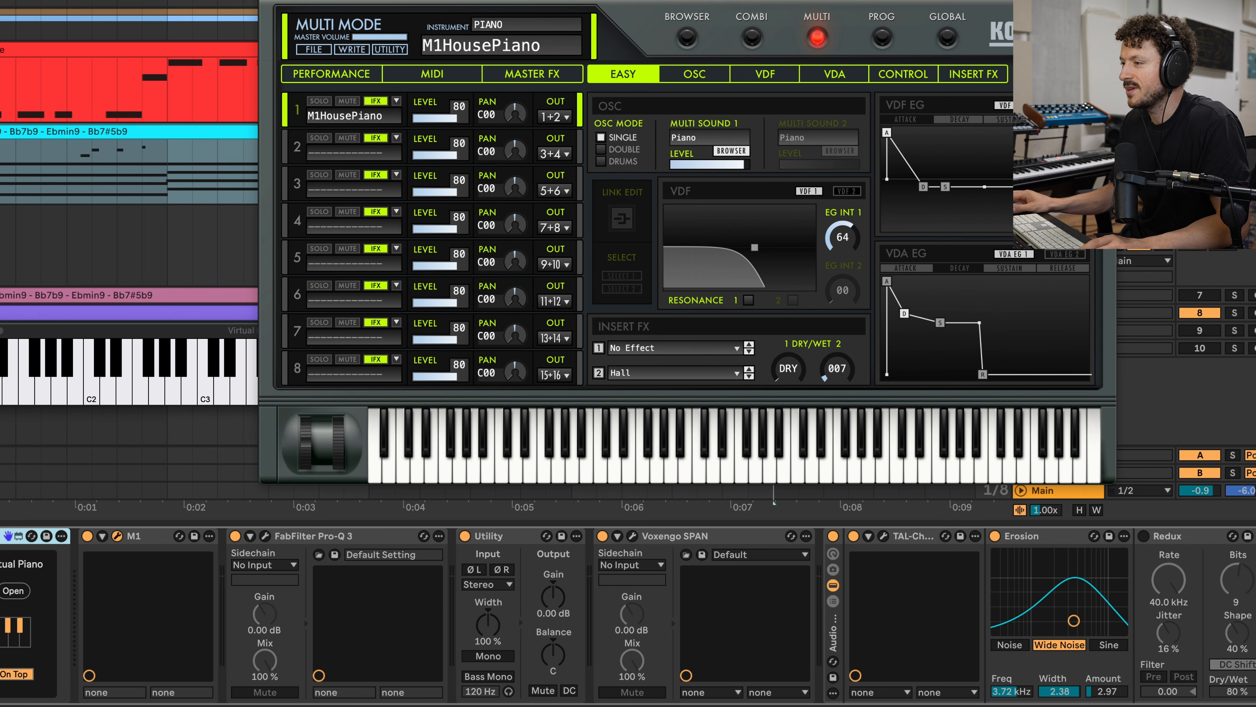
# Shorten the release time of M1's VDA envelope on this track while the loop plays, then stop playback
pyautogui.press('space')
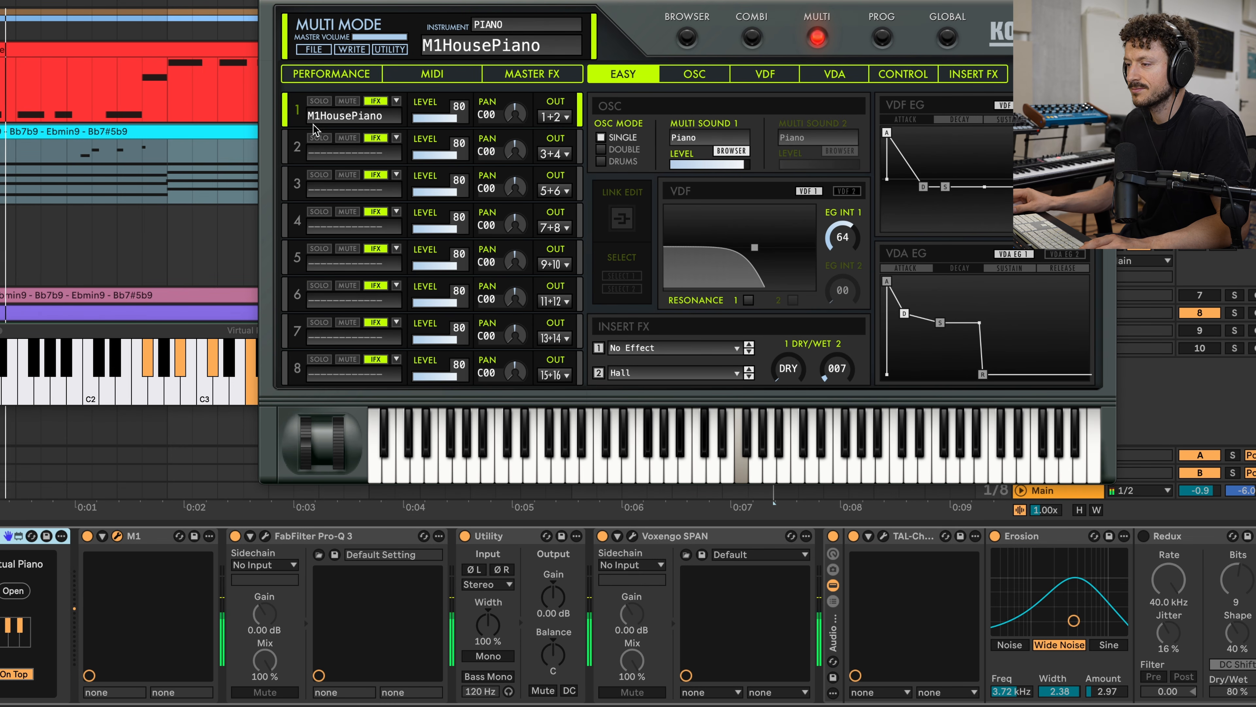
pyautogui.moveTo(792, 5); pyautogui.dragTo(939, 0)
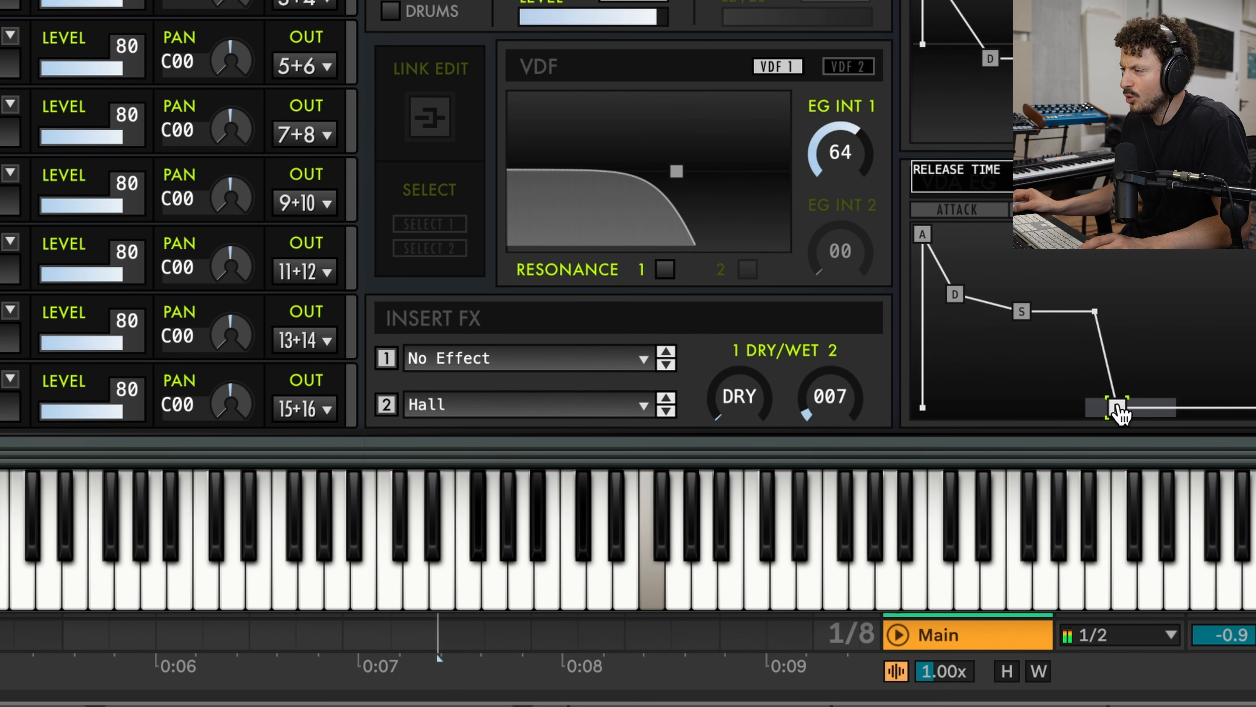
pyautogui.moveTo(1117, 408); pyautogui.dragTo(1101, 410)
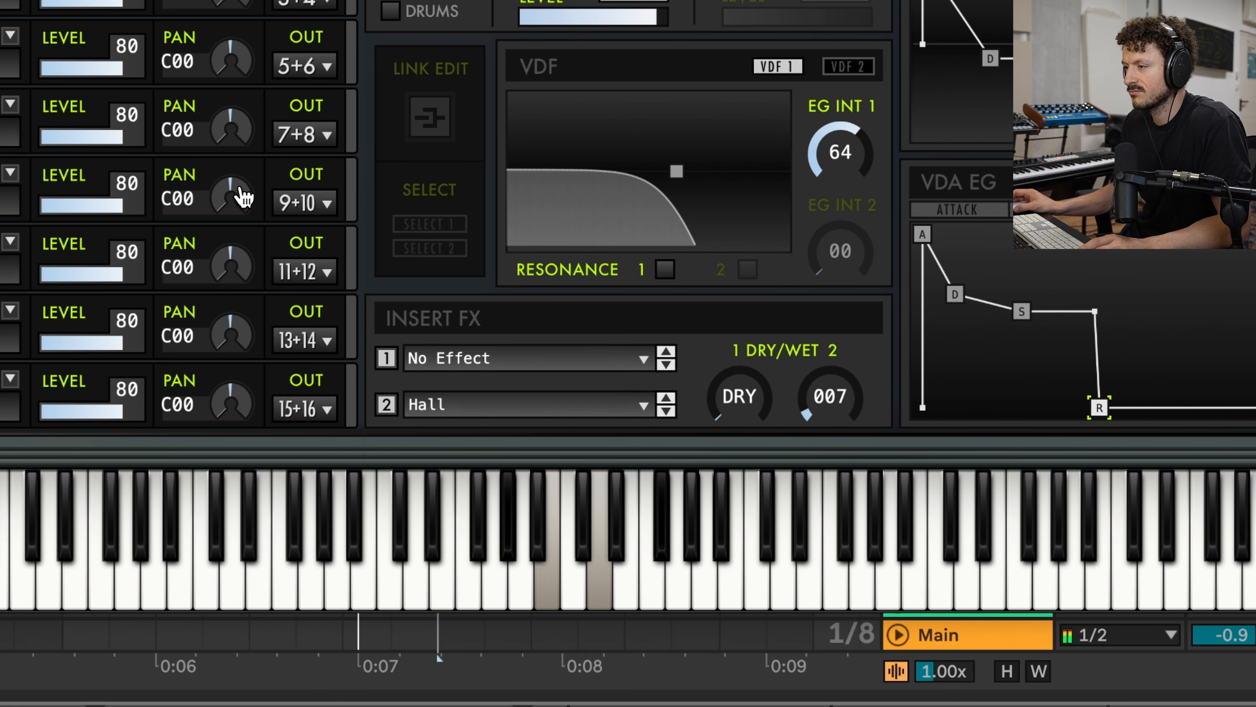
pyautogui.press('space')
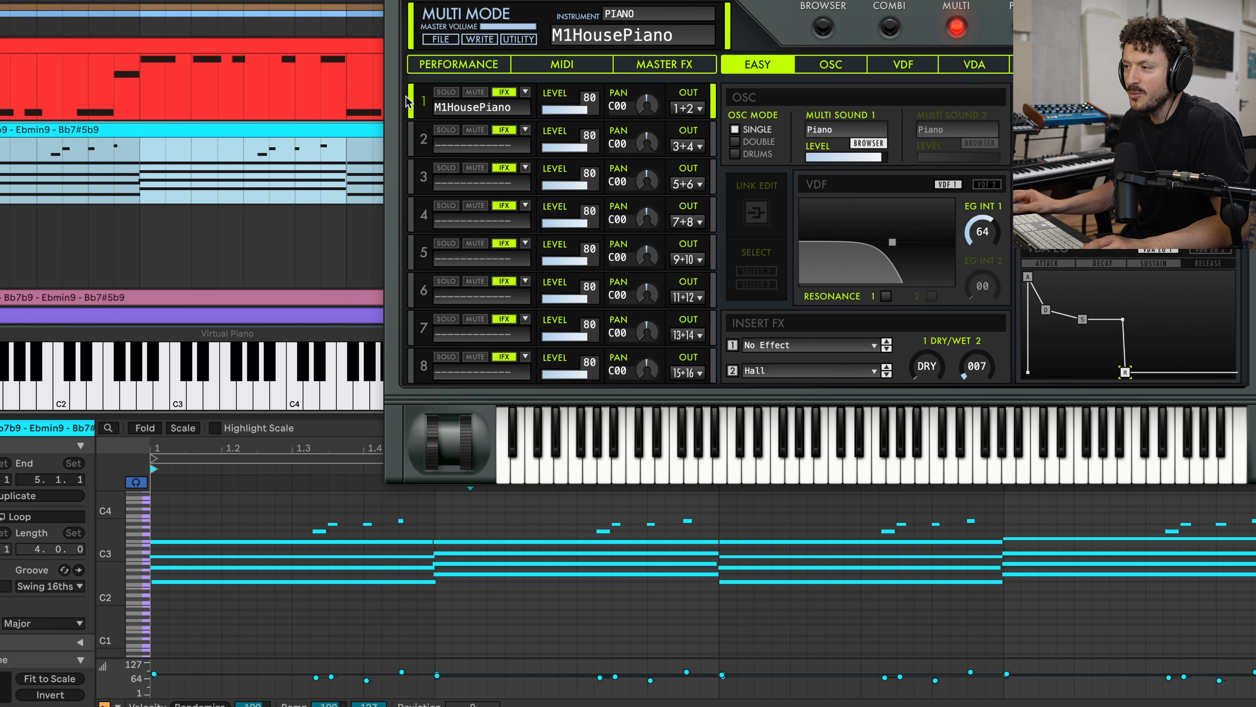
# Close the M1 window, select the melody notes around beat 1.4 in turn and play the loop to judge their velocities
pyautogui.click(394, 2)
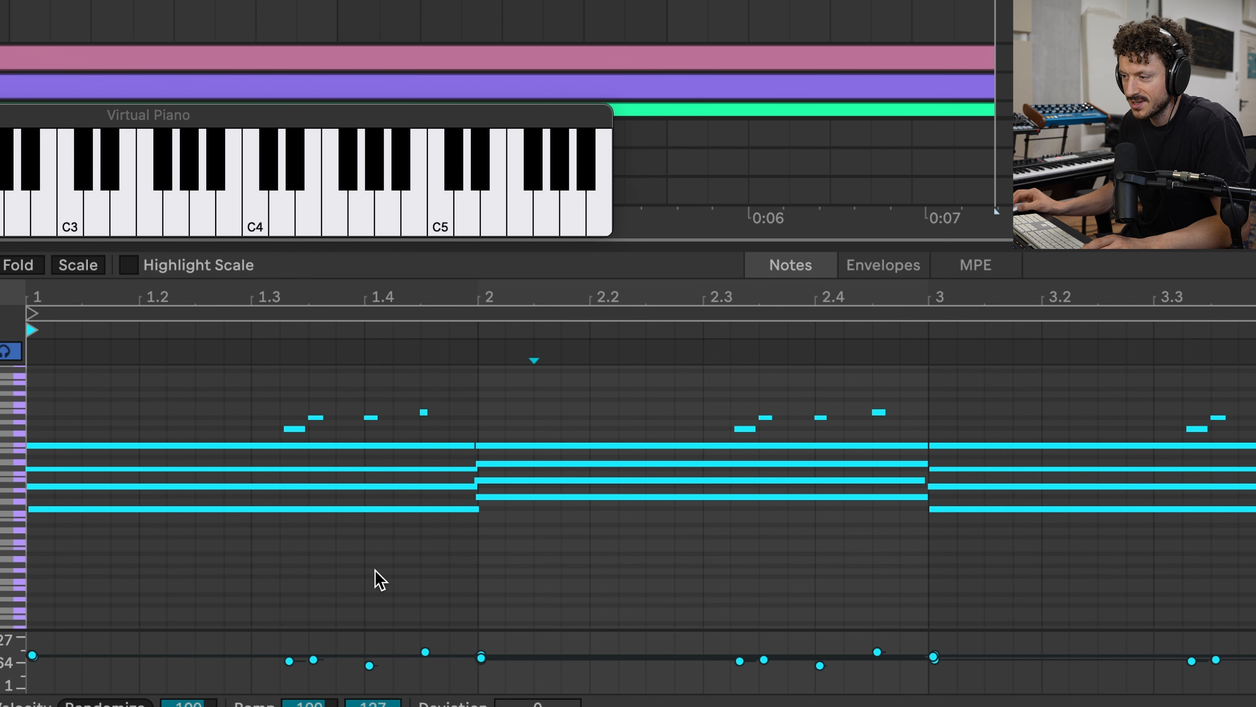
pyautogui.click(369, 666)
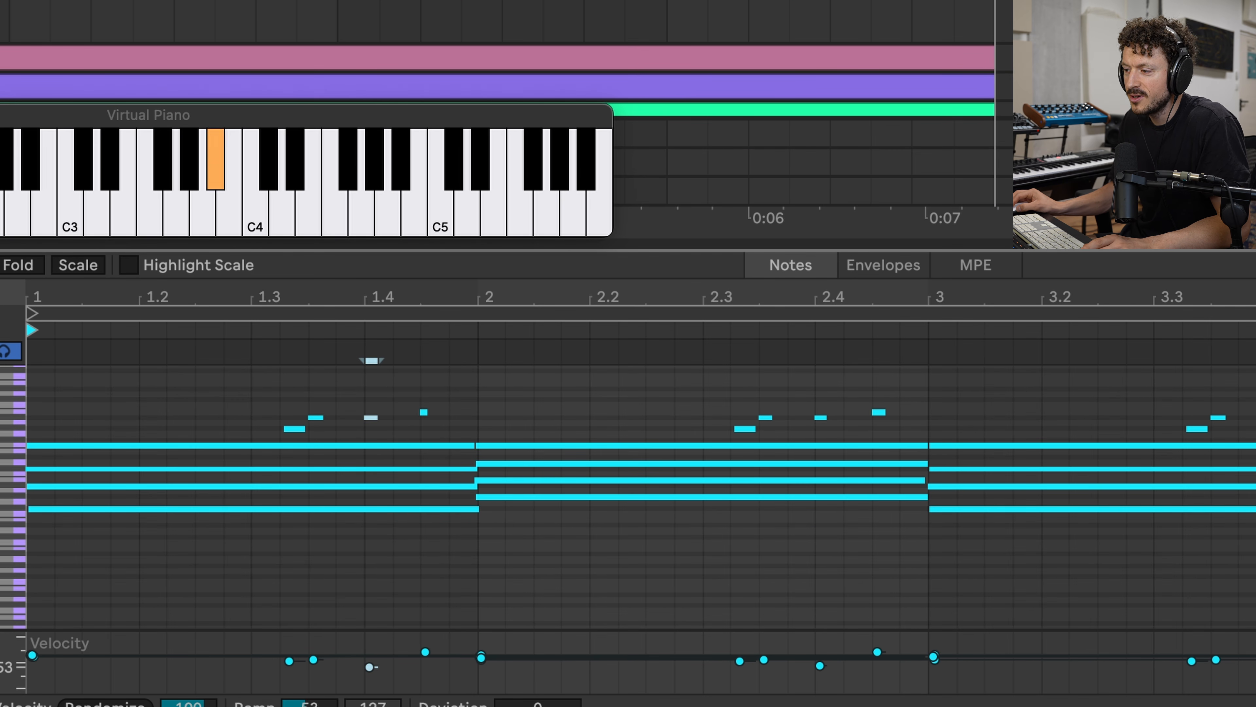
pyautogui.click(423, 412)
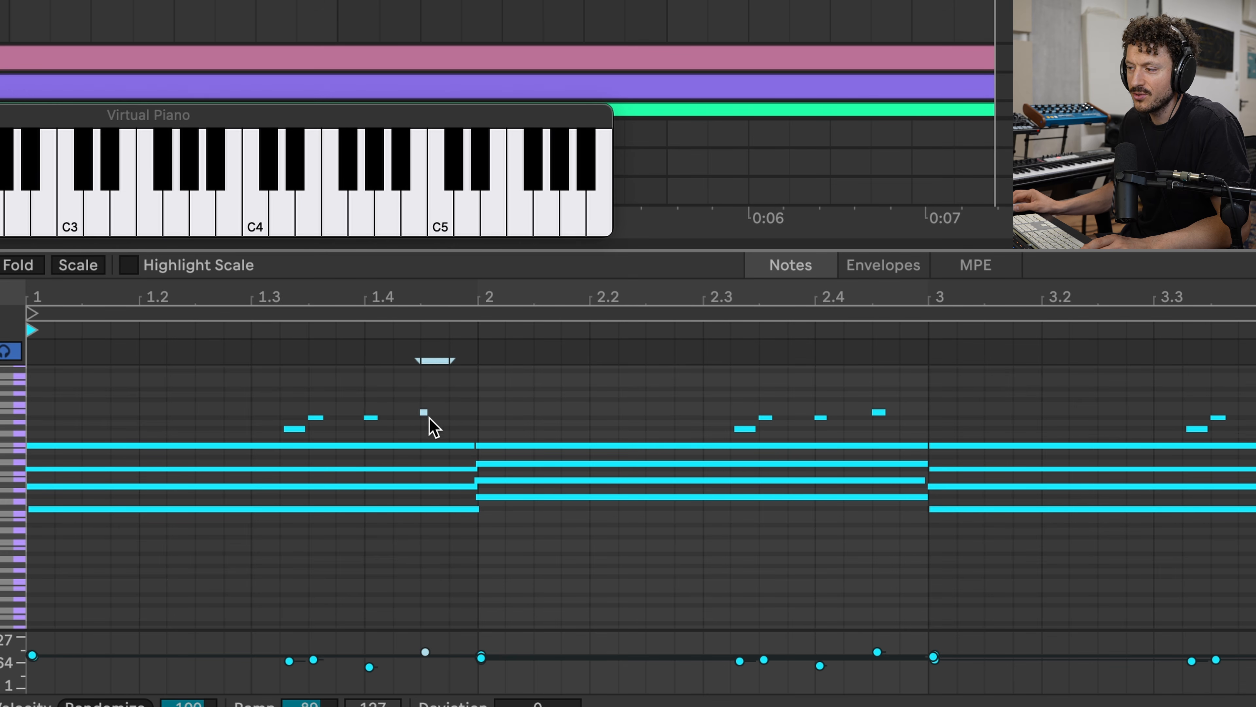
pyautogui.press('space')
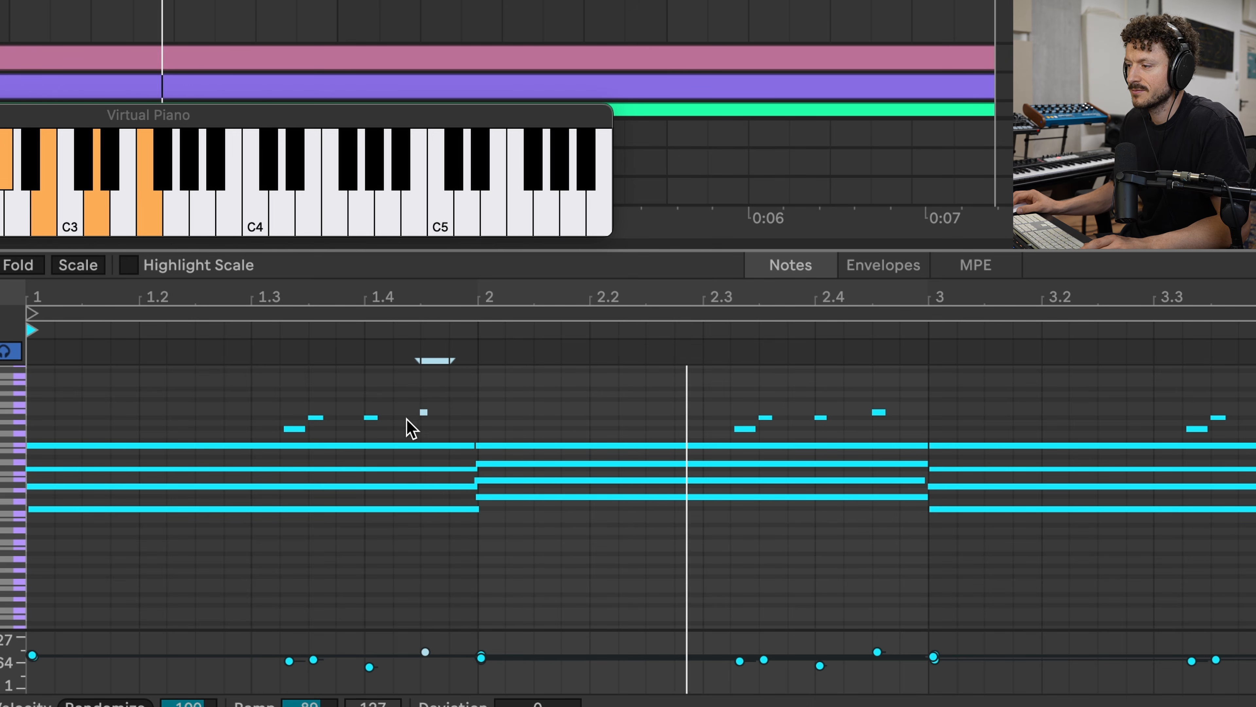
pyautogui.press('space')
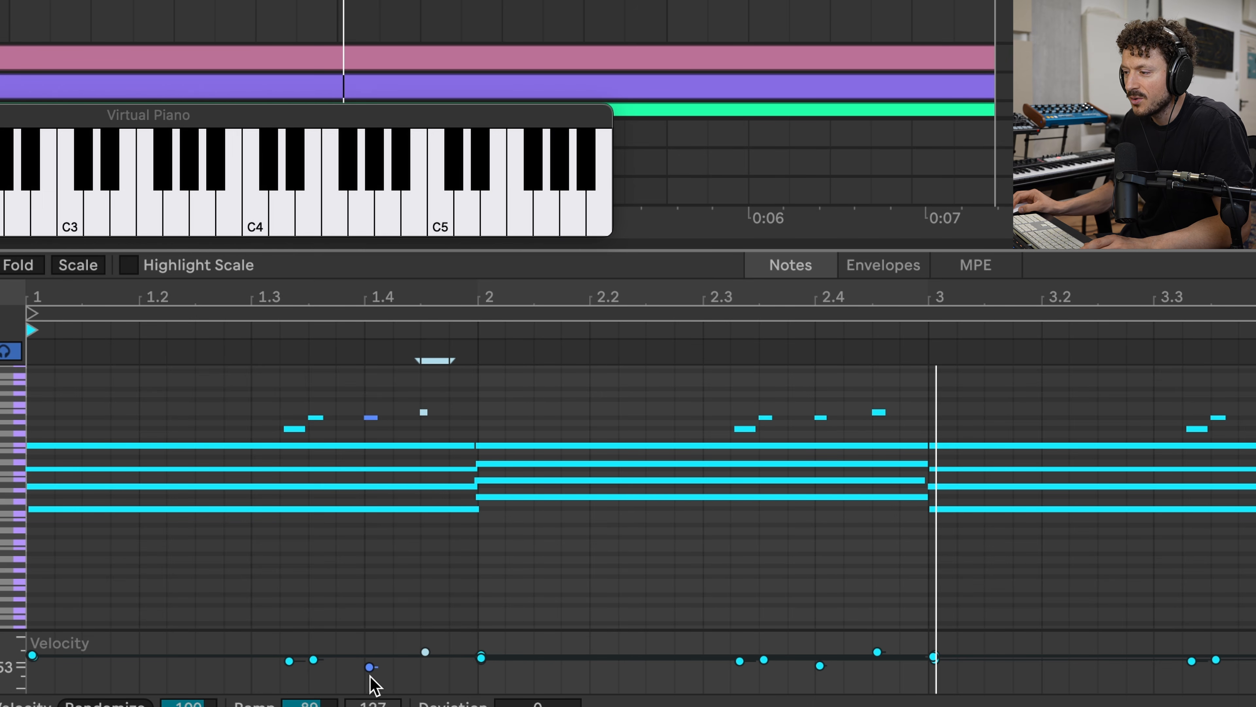
# Set the velocity of the melody note at beat 1.4 to 59, auditioning the loop during the adjustment
pyautogui.moveTo(369, 671); pyautogui.dragTo(369, 659)
pyautogui.press('space')
pyautogui.moveTo(368, 661)
pyautogui.mouseDown()
pyautogui.moveTo(372, 650)
pyautogui.moveTo(376, 664)
pyautogui.mouseUp()
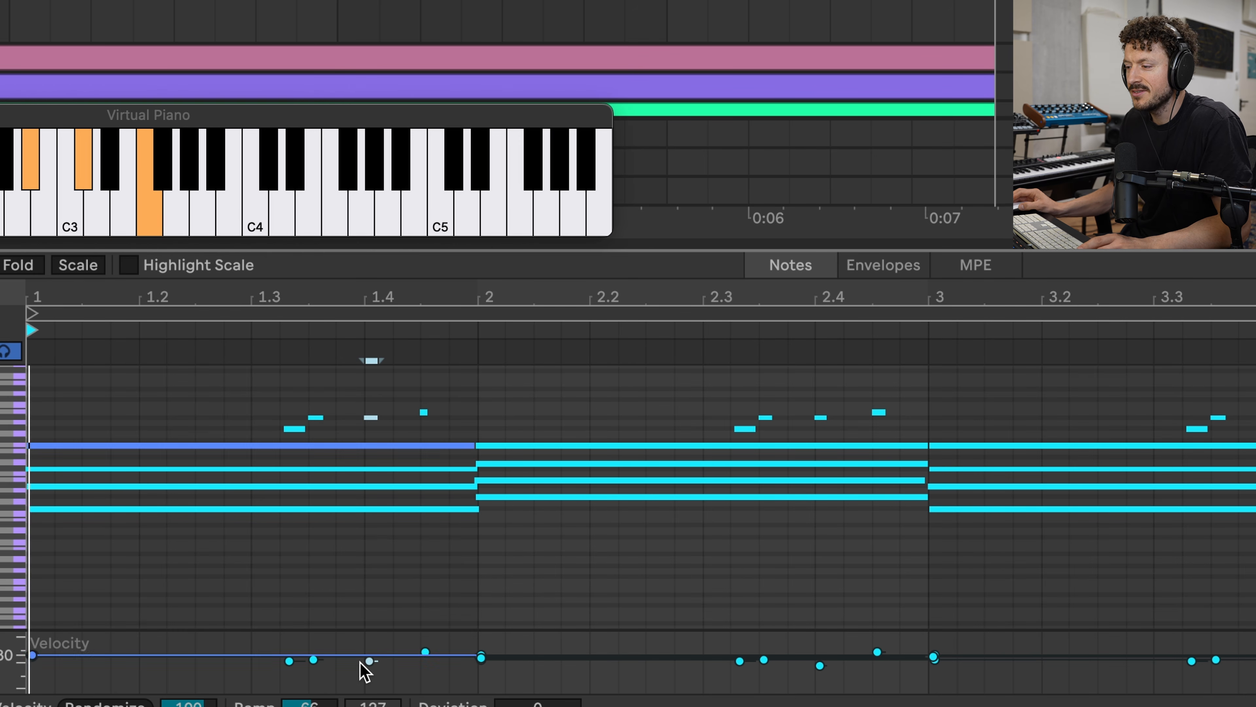
pyautogui.moveTo(371, 669); pyautogui.dragTo(367, 664)
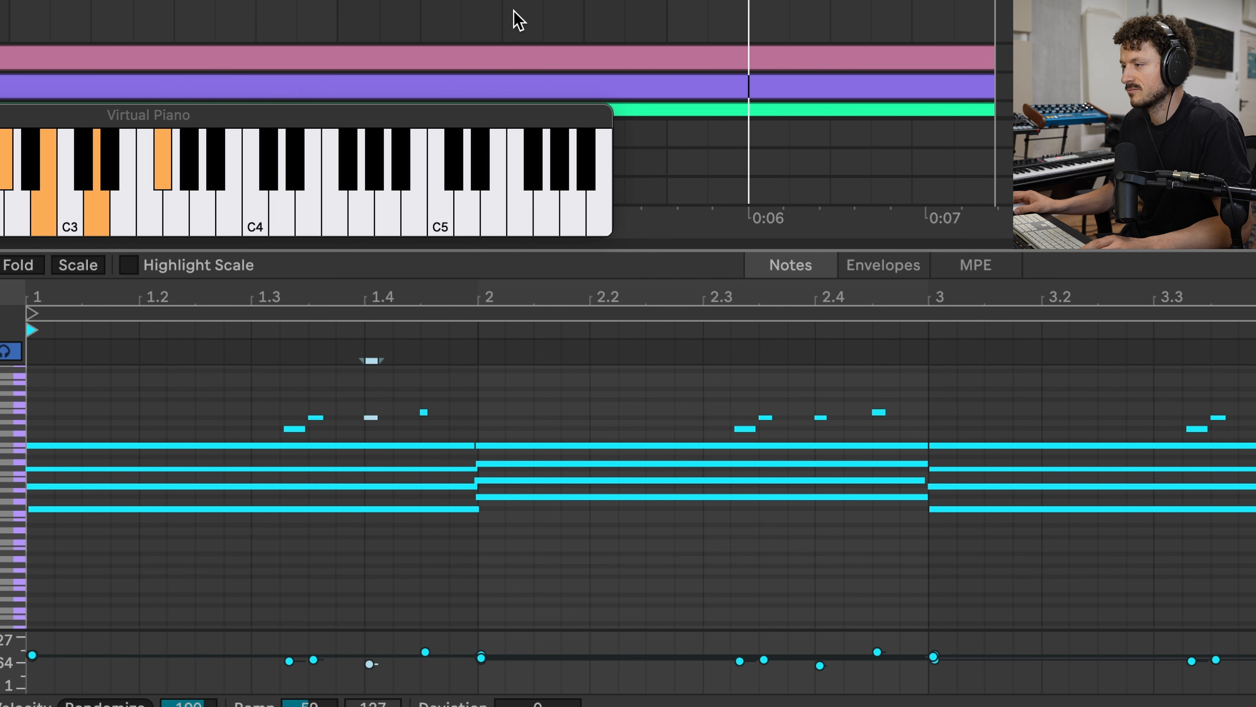
pyautogui.press('space')
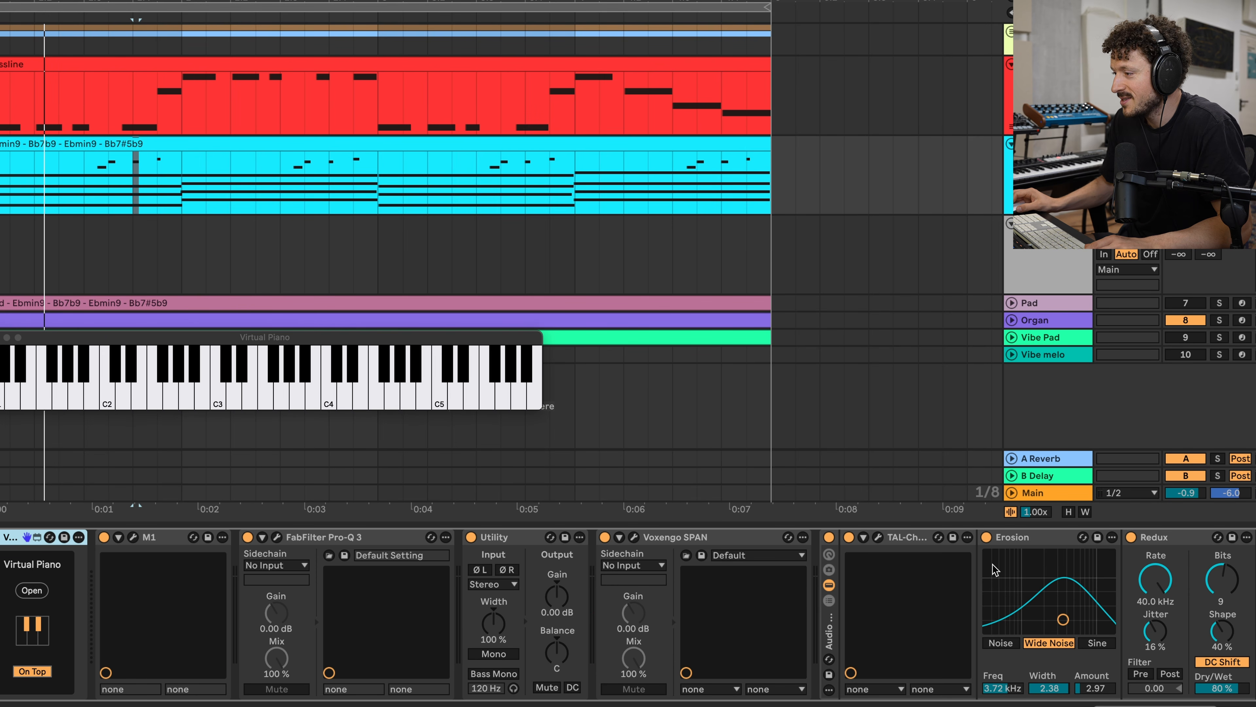
# Open the TAL-Chorus-LX window and compare the sound with the audio effect rack bypassed and active
pyautogui.click(876, 537)
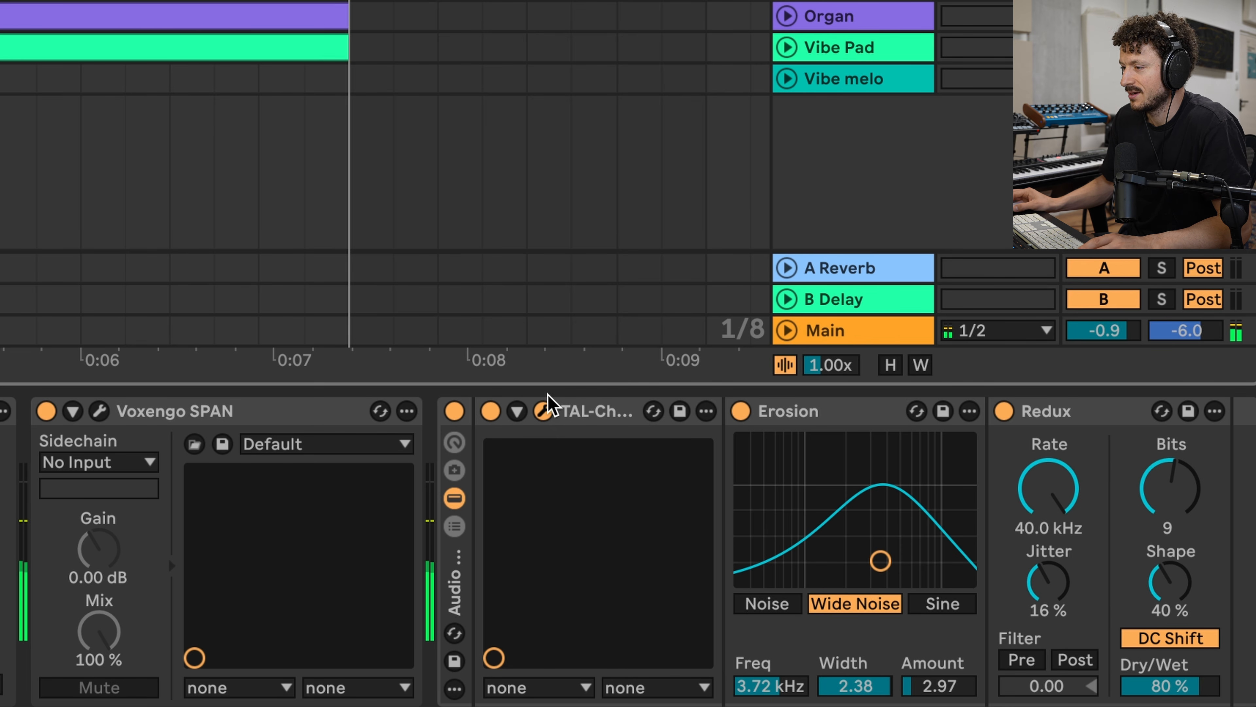
pyautogui.click(454, 410)
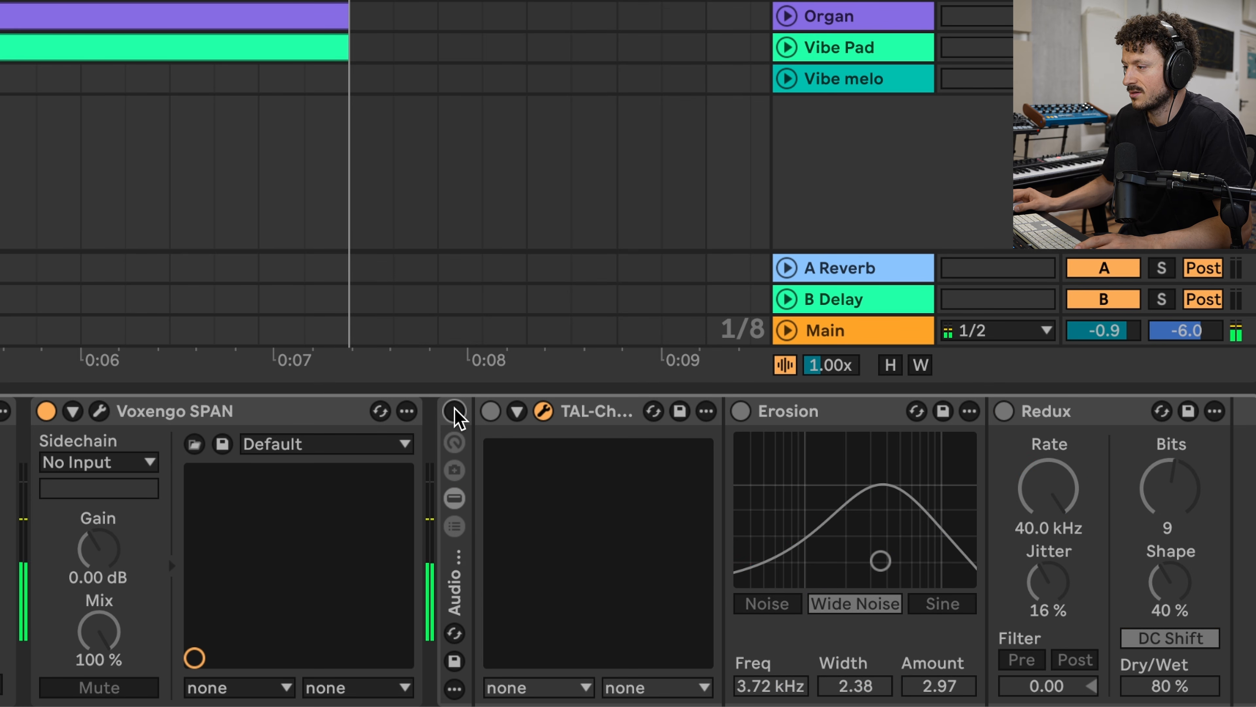
pyautogui.click(454, 411)
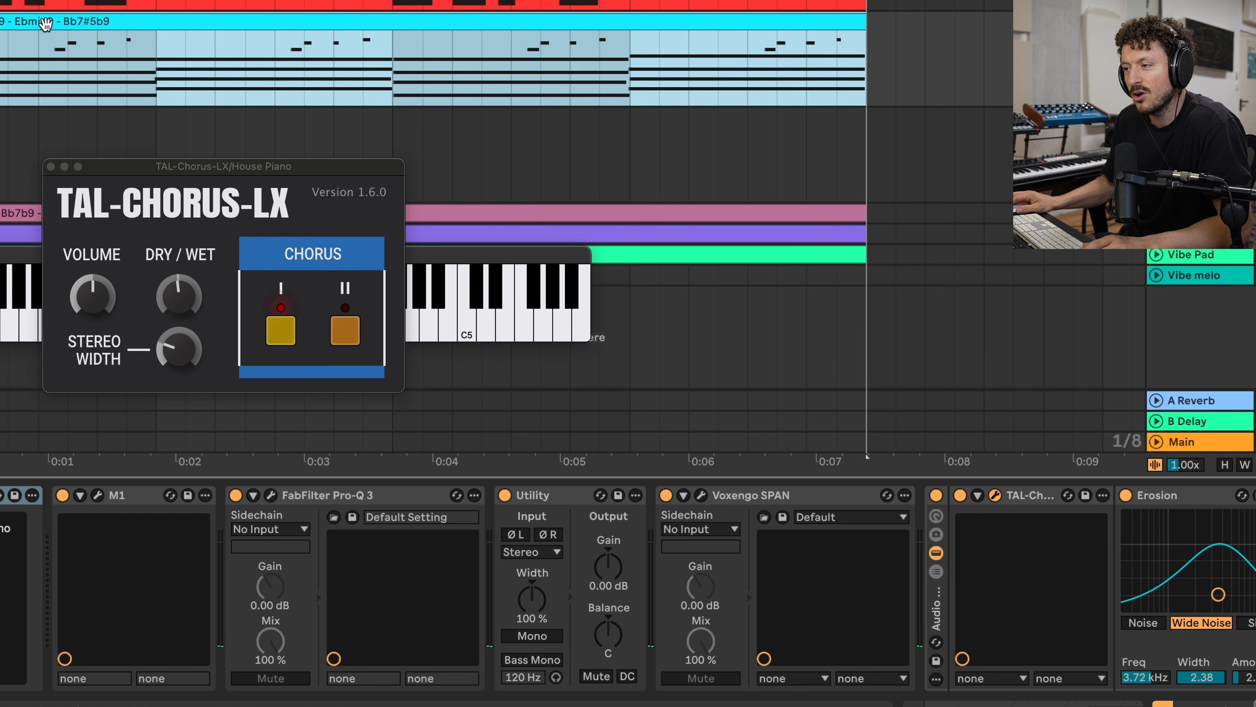
# Open the chord clip's notes, examine the start timing of the first chord up close, and move the TAL-Chorus-LX window aside
pyautogui.doubleClick(45, 23)
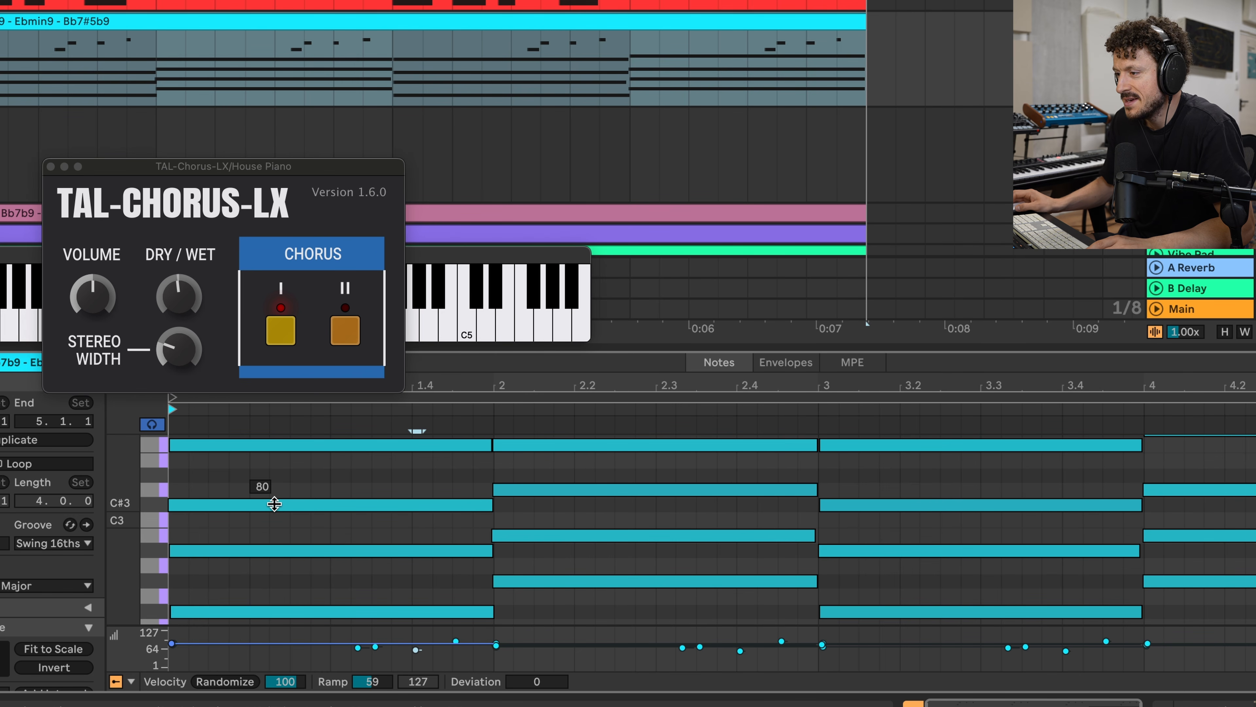
pyautogui.moveTo(121, 519)
pyautogui.mouseDown()
pyautogui.moveTo(115, 527)
pyautogui.moveTo(139, 515)
pyautogui.mouseUp()
pyautogui.scroll(5, 202, 524)
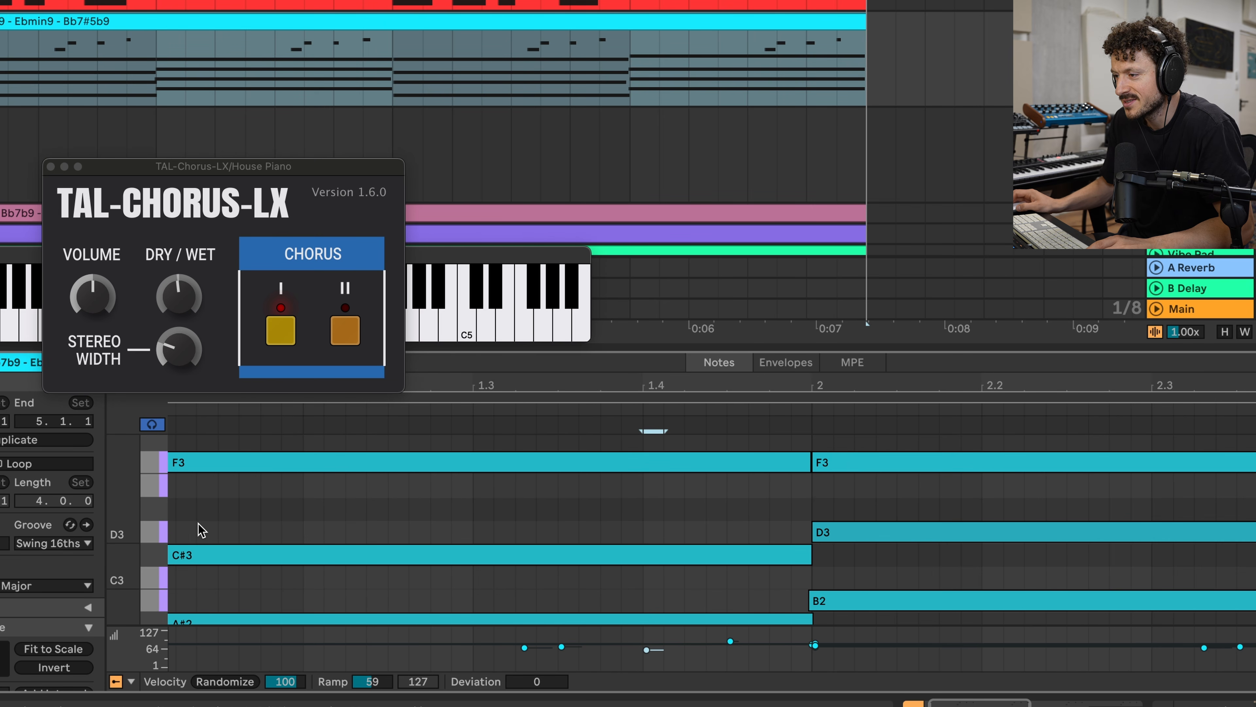
pyautogui.scroll(2, 203, 531)
pyautogui.scroll(1, 198, 531)
pyautogui.scroll(-3, 194, 526)
pyautogui.moveTo(155, 166); pyautogui.dragTo(243, 1)
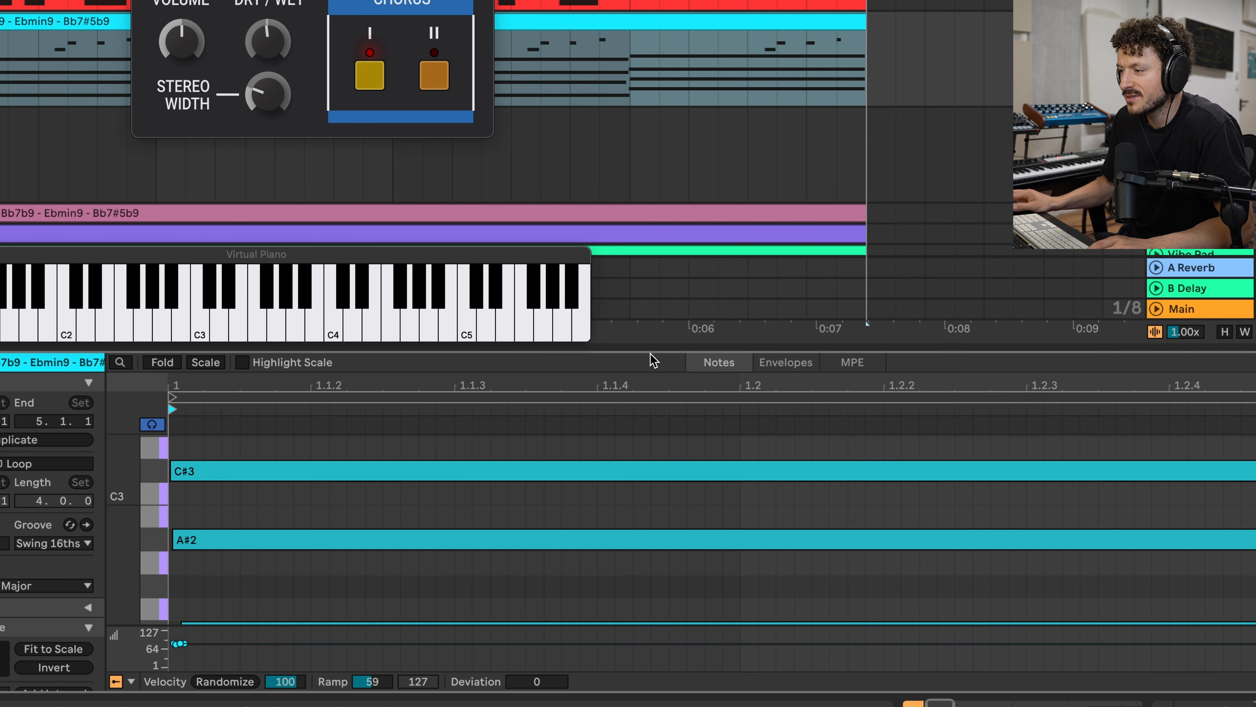
# Enlarge the clip's note editor, select all chord notes and quantize them so the first chord's notes start together on beat 1
pyautogui.moveTo(646, 346); pyautogui.dragTo(643, 148)
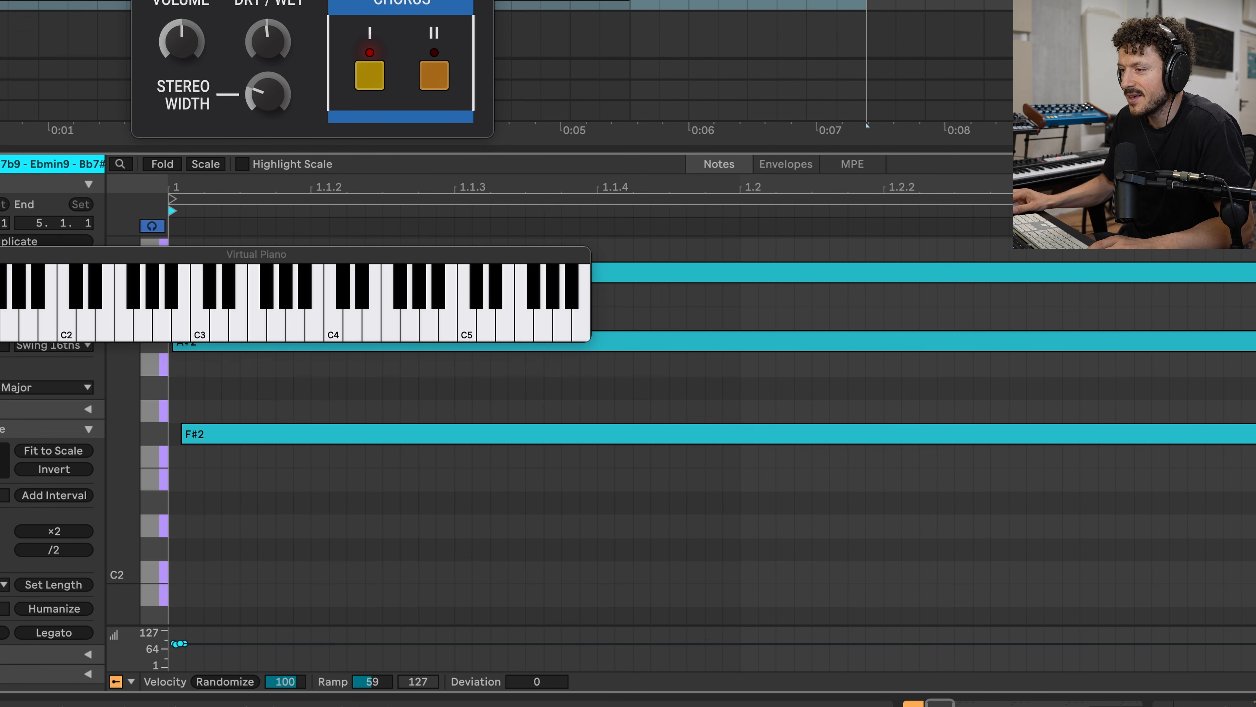
pyautogui.scroll(5, 218, 398)
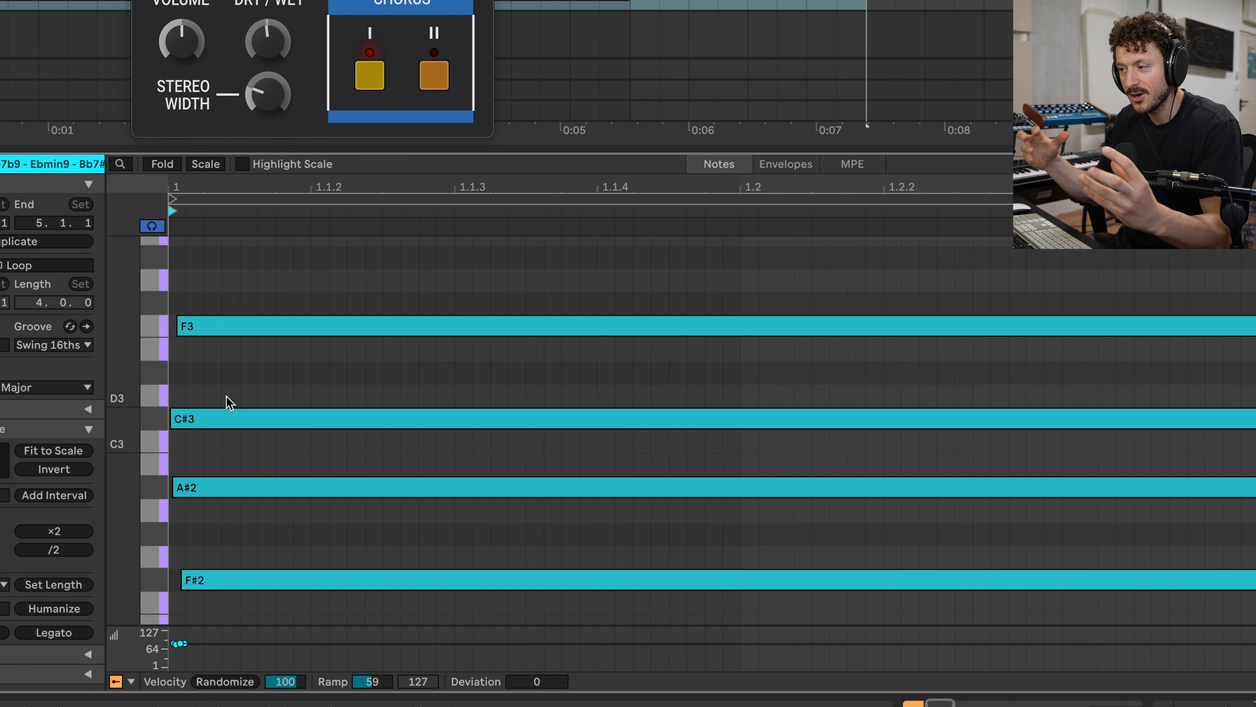
pyautogui.press('space')
pyautogui.press('super+a')
pyautogui.press('super+u')
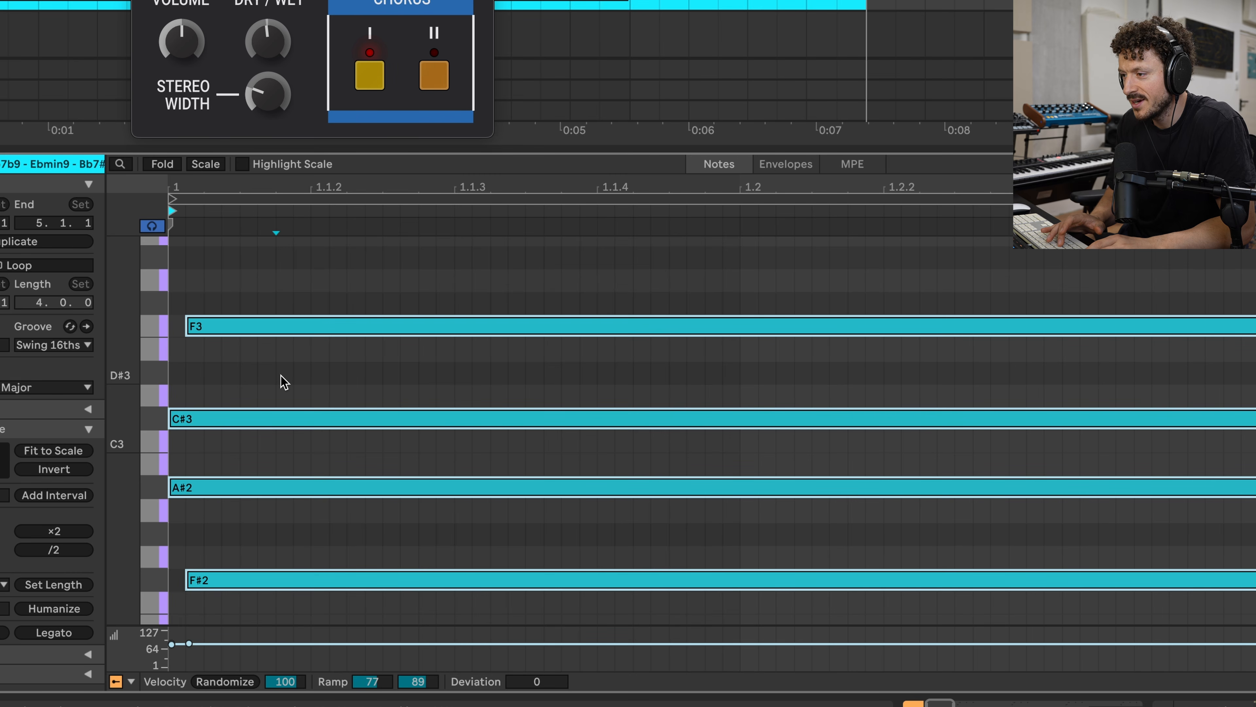
pyautogui.moveTo(232, 326); pyautogui.dragTo(214, 321)
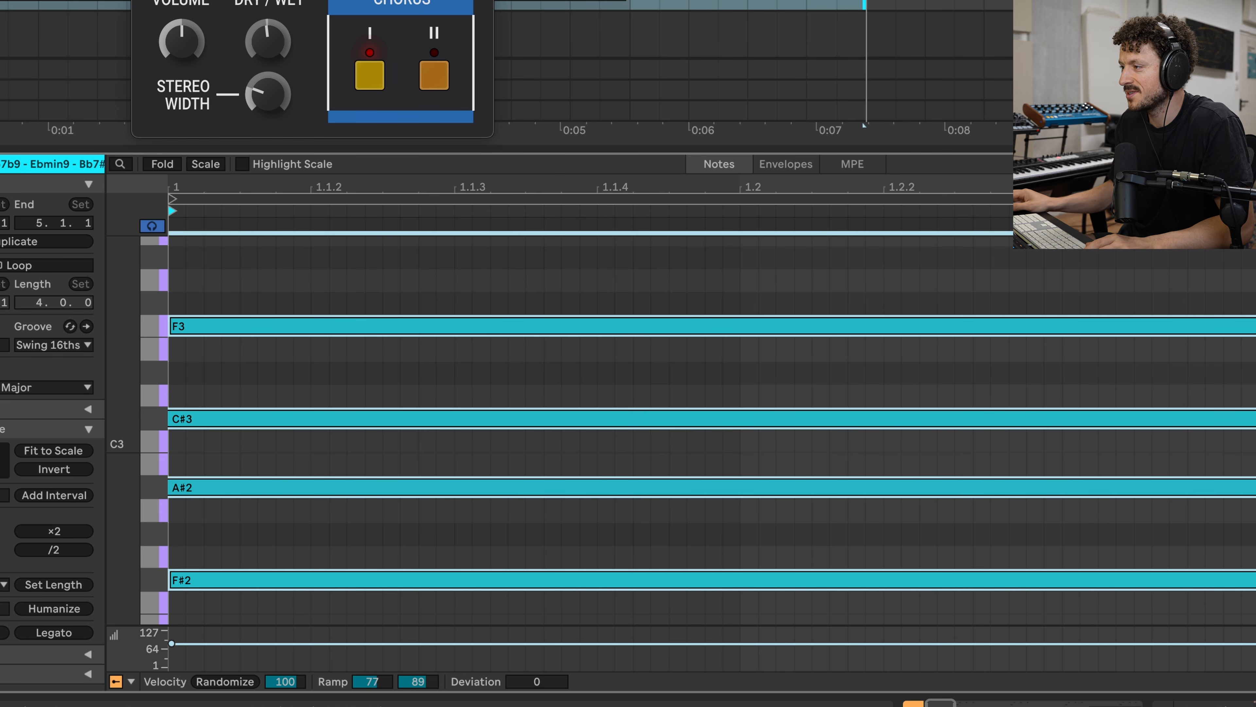
# Return to the device chain, audition the loop with the audio effect rack bypassed, and undo the last change
pyautogui.hotkey('shift', 'Tab')
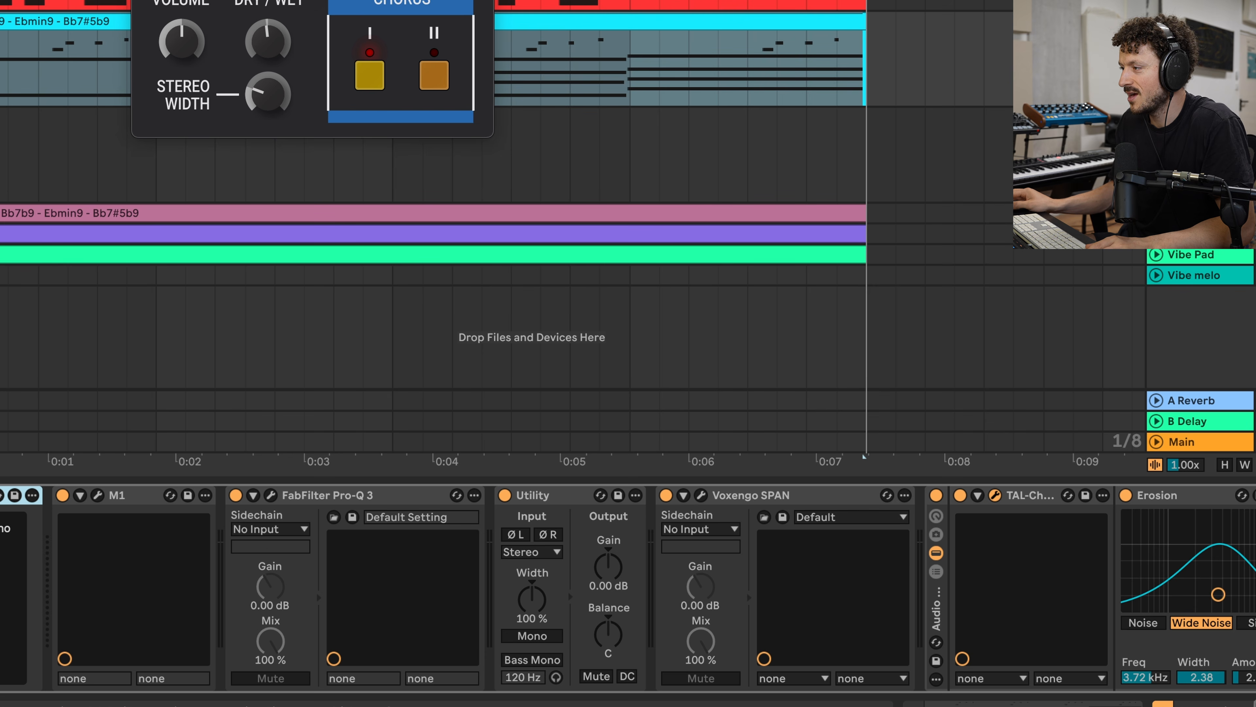
pyautogui.press('space')
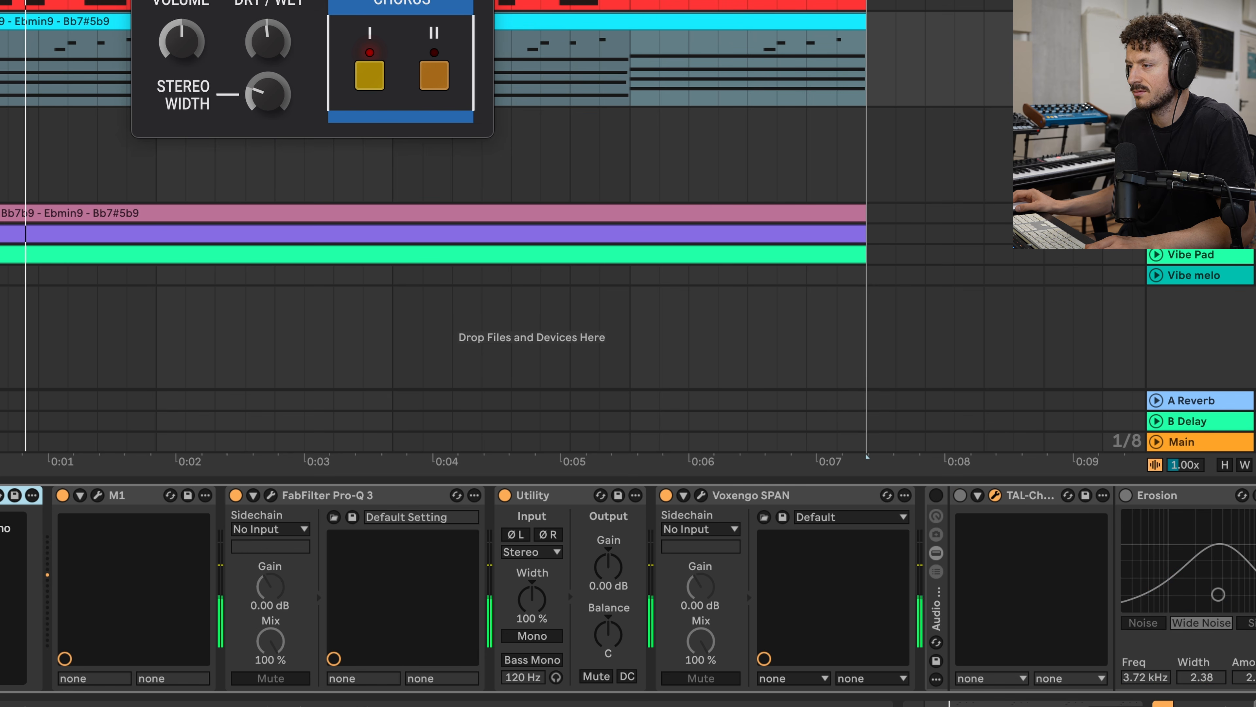
pyautogui.press('space')
pyautogui.press('space')
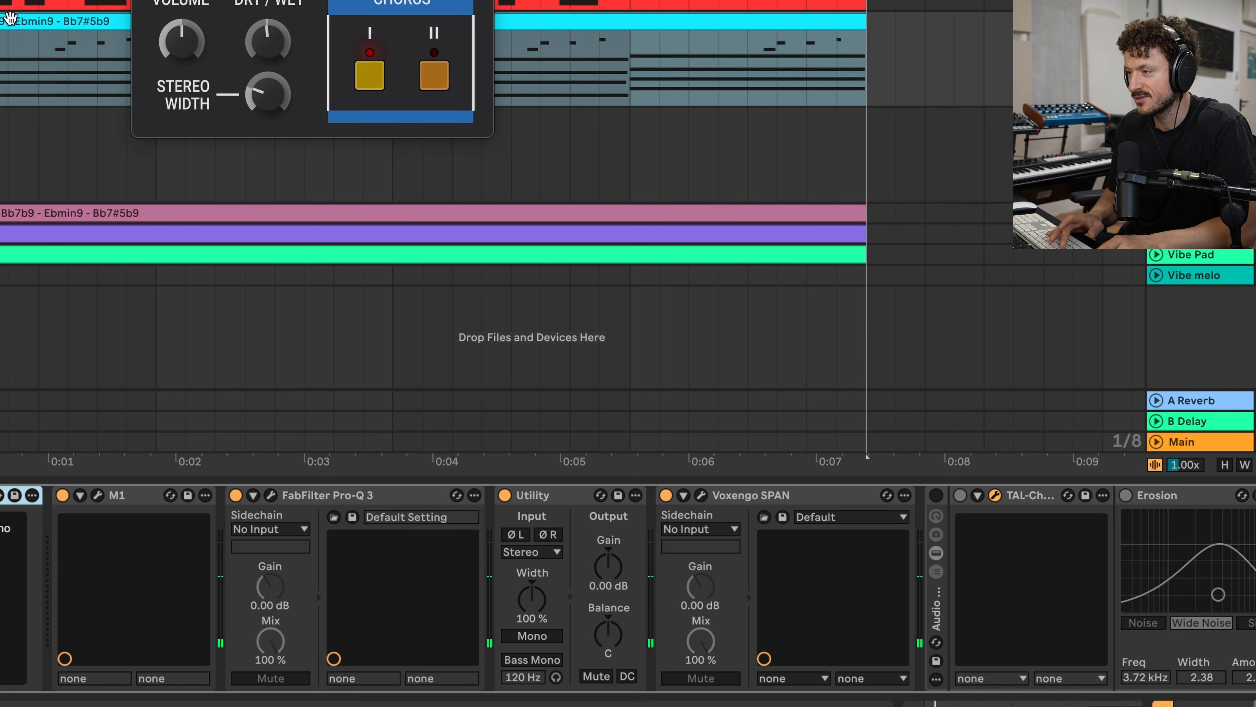
pyautogui.press('space')
pyautogui.press('super+z')
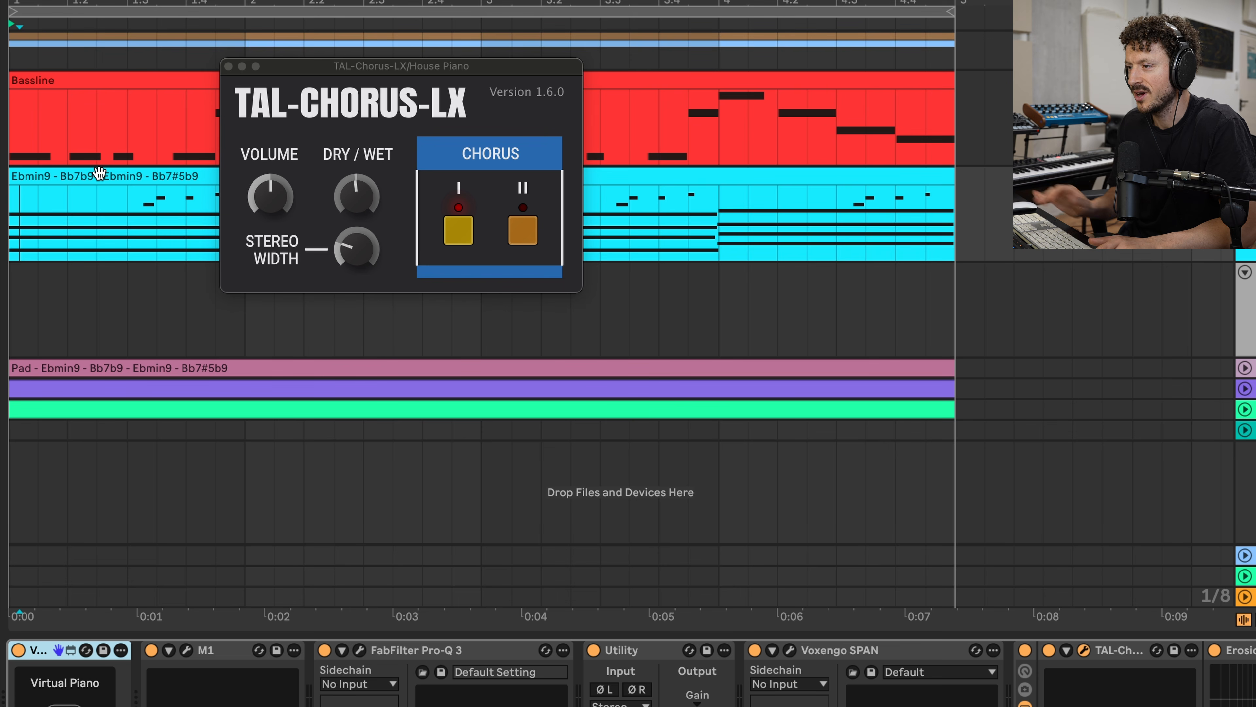
# Play the loop, examine the Erosion and Redux devices after the chorus in the effect rack, and close the TAL-Chorus-LX window
pyautogui.press('space')
pyautogui.click(99, 172)
pyautogui.press('space')
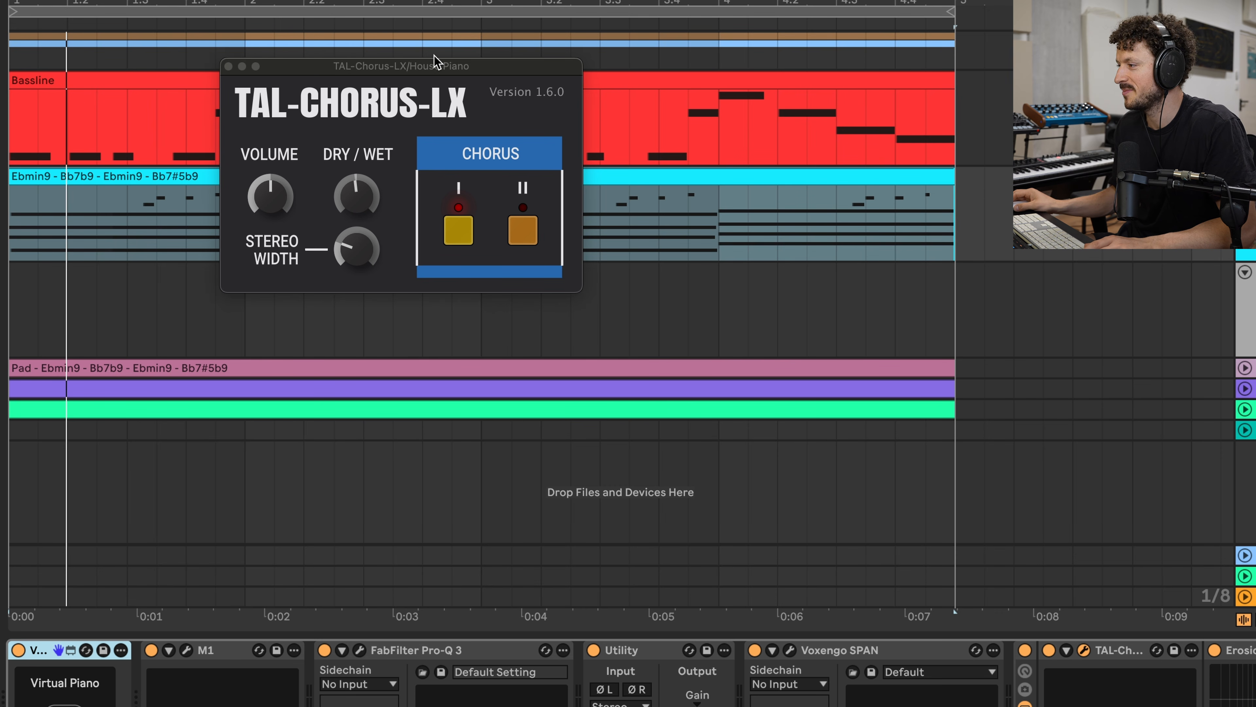
pyautogui.press('space')
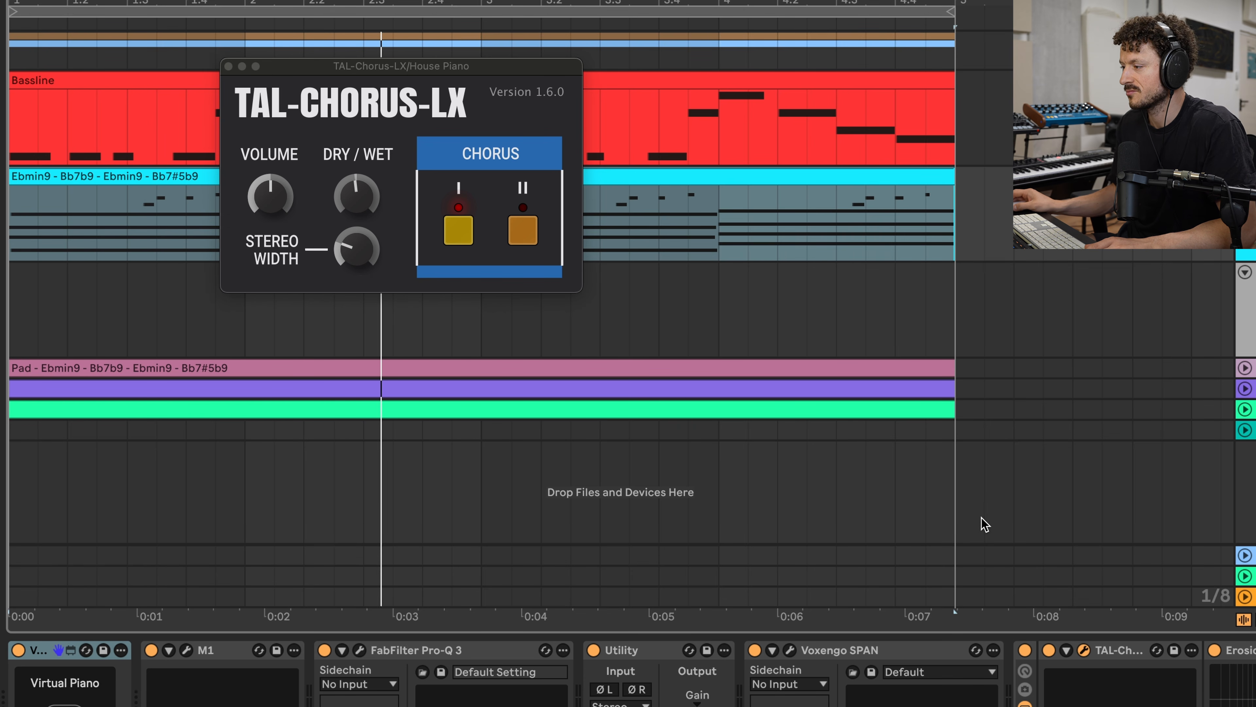
pyautogui.hscroll(3, 1004, 676)
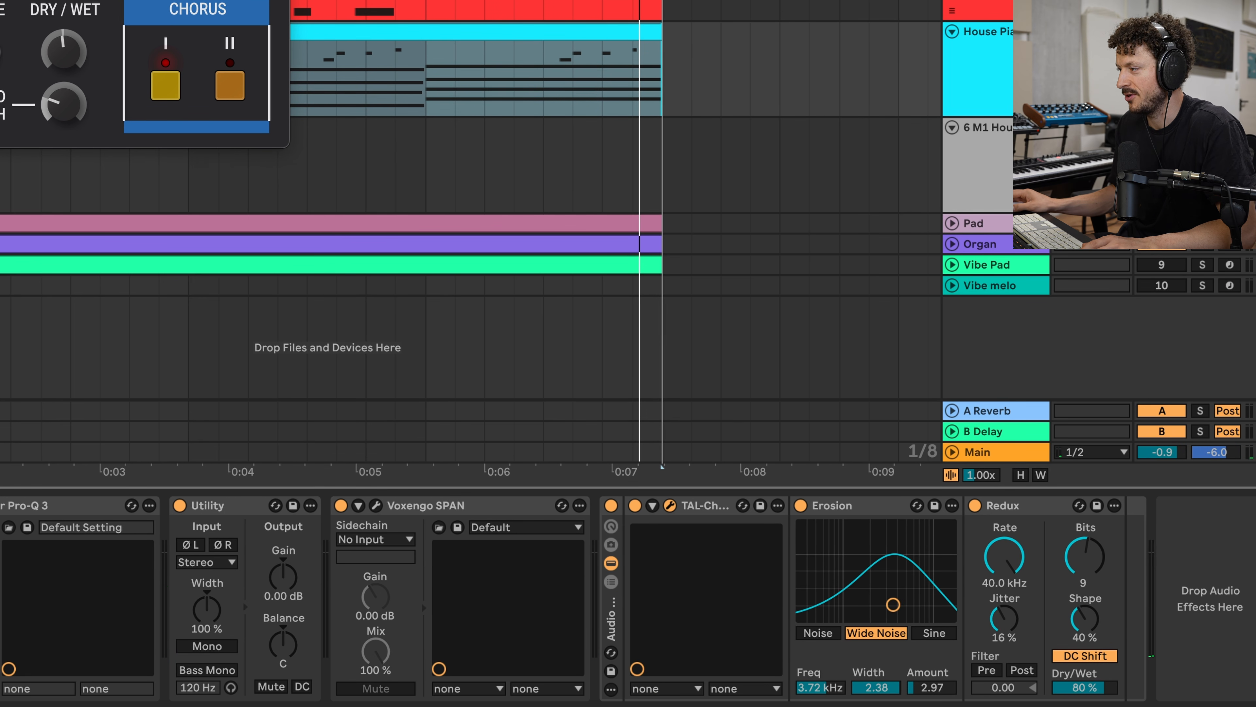
pyautogui.press('space')
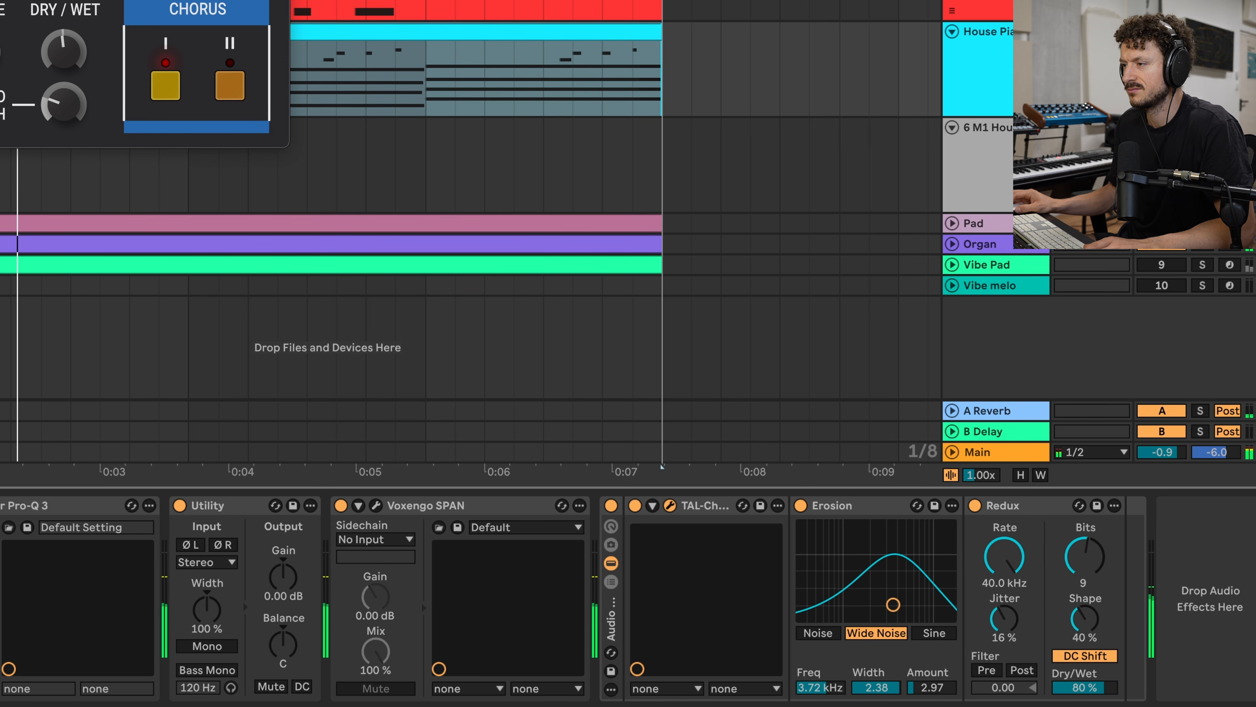
pyautogui.press('super+w')
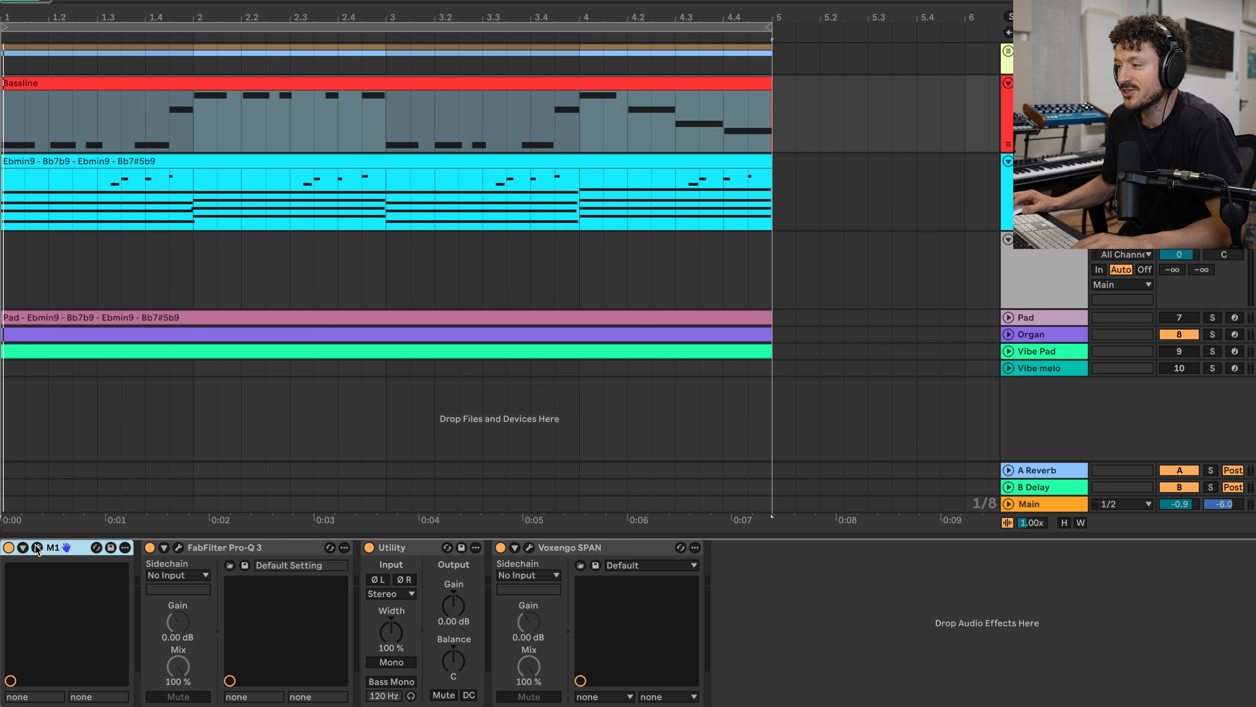
# Open the Bassline track's M1 window with the Pick Bass sound, reposition it and play the track in solo
pyautogui.click(37, 547)
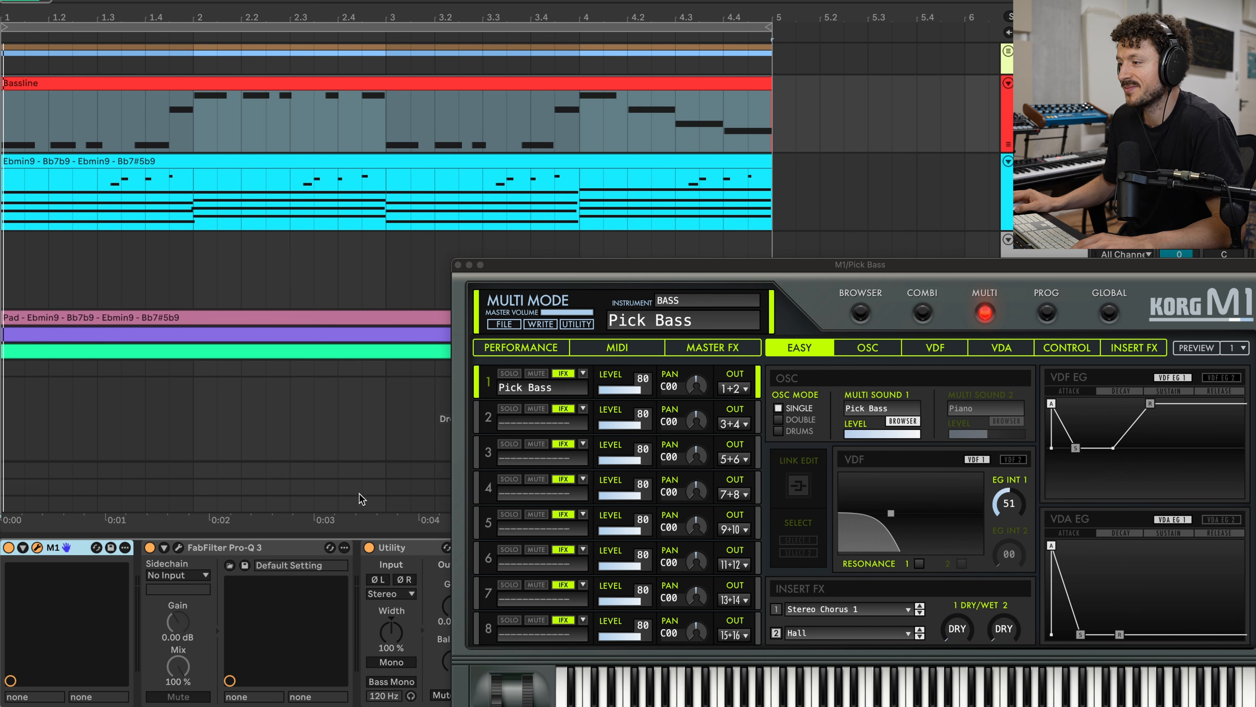
pyautogui.moveTo(619, 265); pyautogui.dragTo(305, 78)
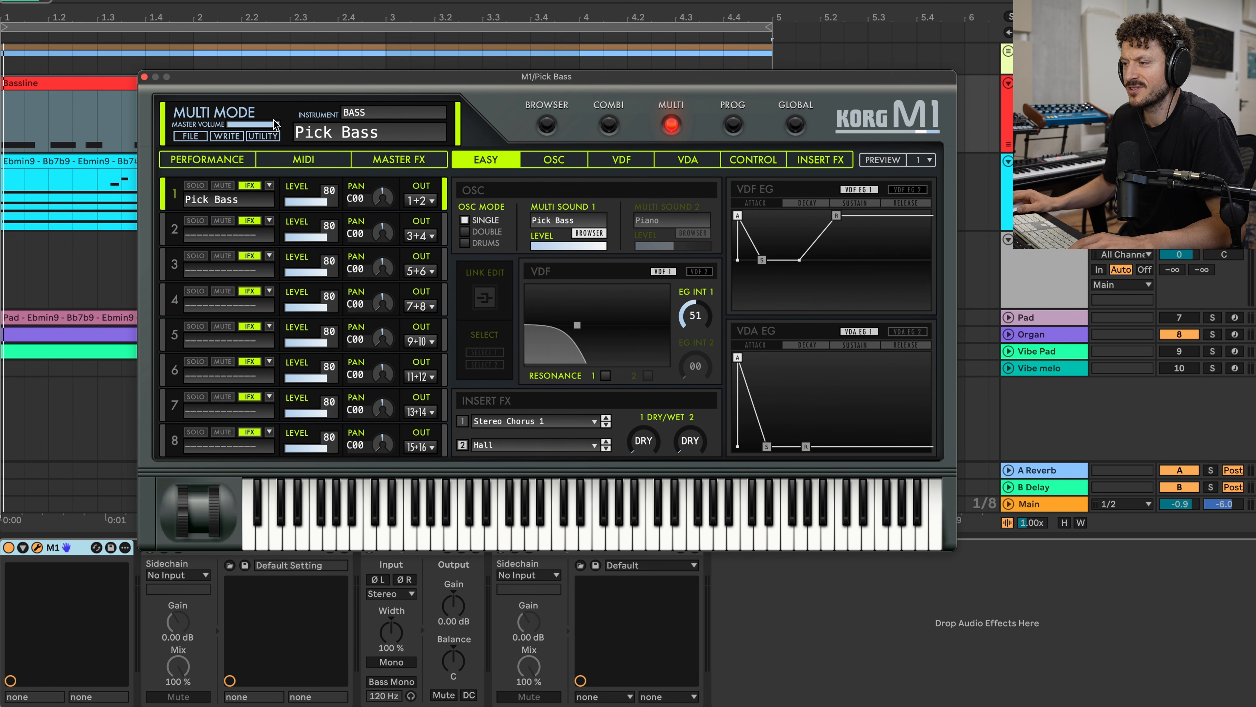
pyautogui.click(1213, 83)
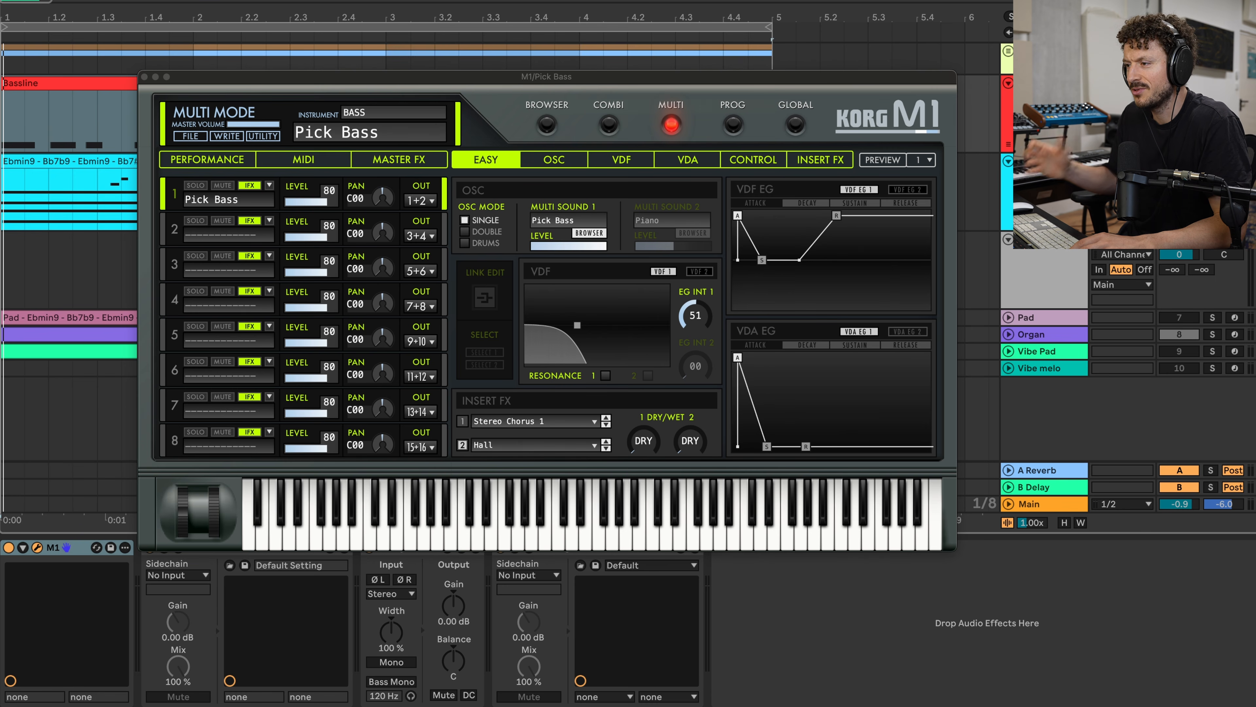
pyautogui.press('space')
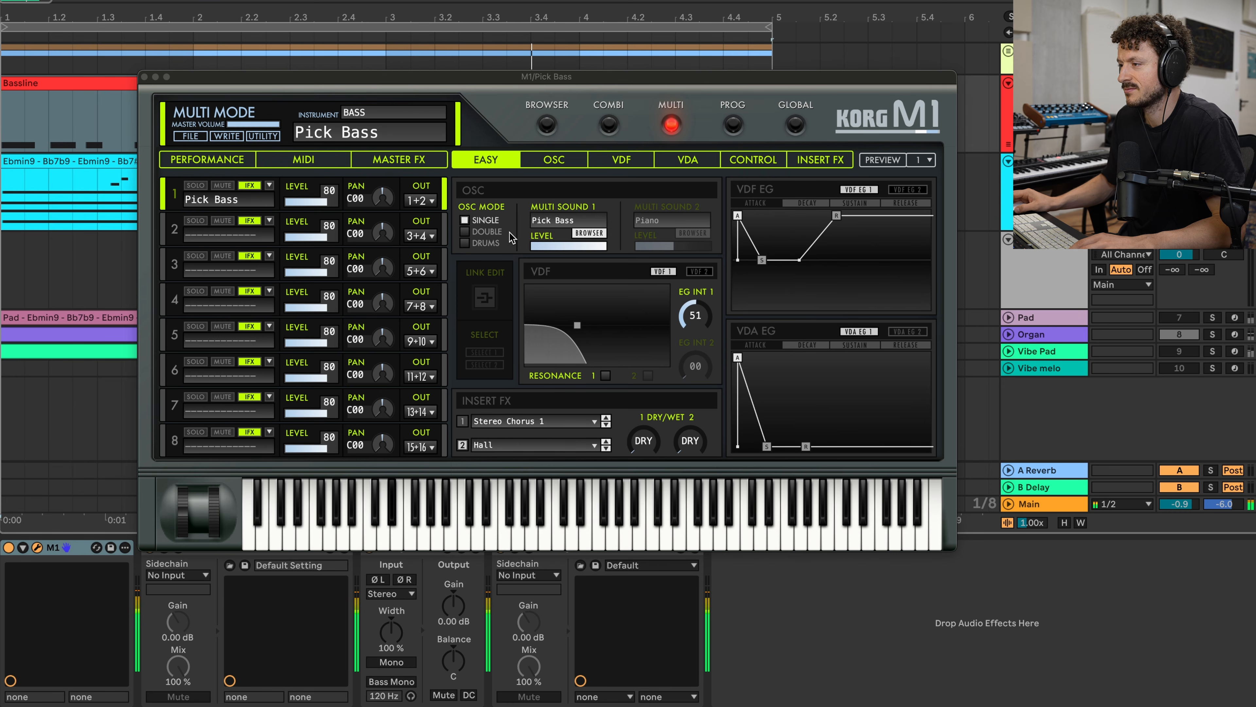
# Open the Bassline clip's notes and examine the velocities and start timing of the D#1 notes in the first bar up close
pyautogui.doubleClick(101, 83)
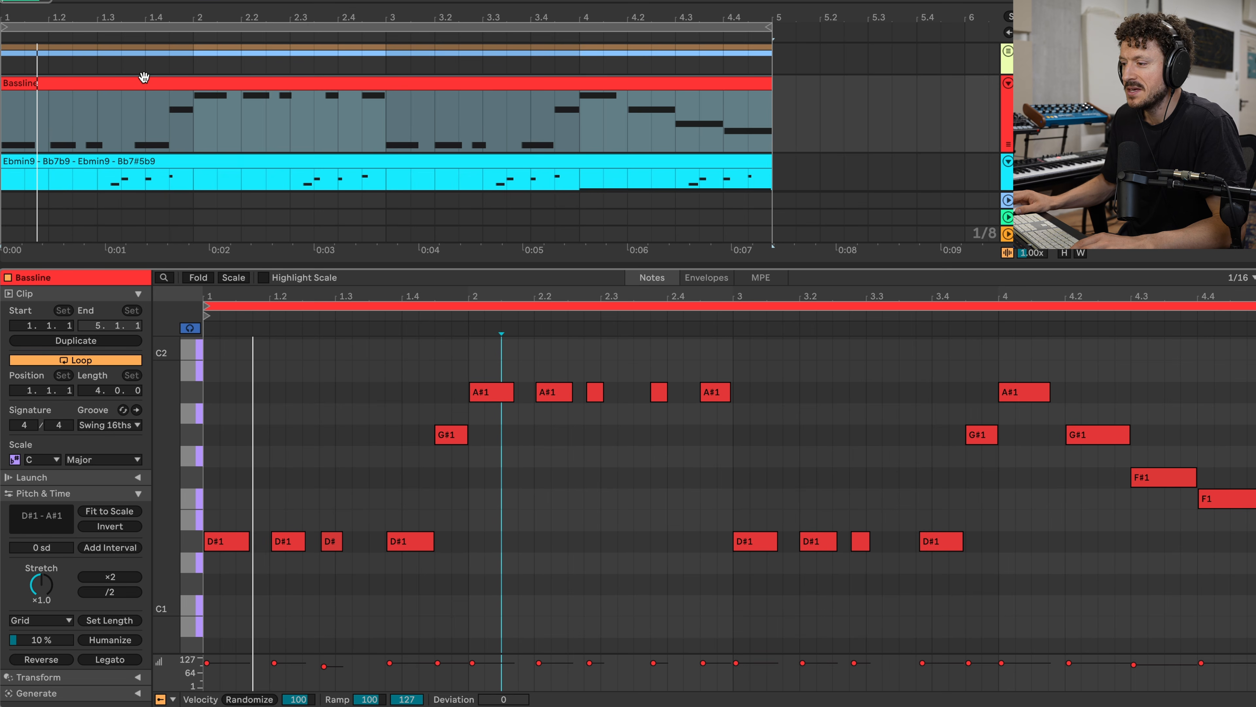
pyautogui.click(146, 77)
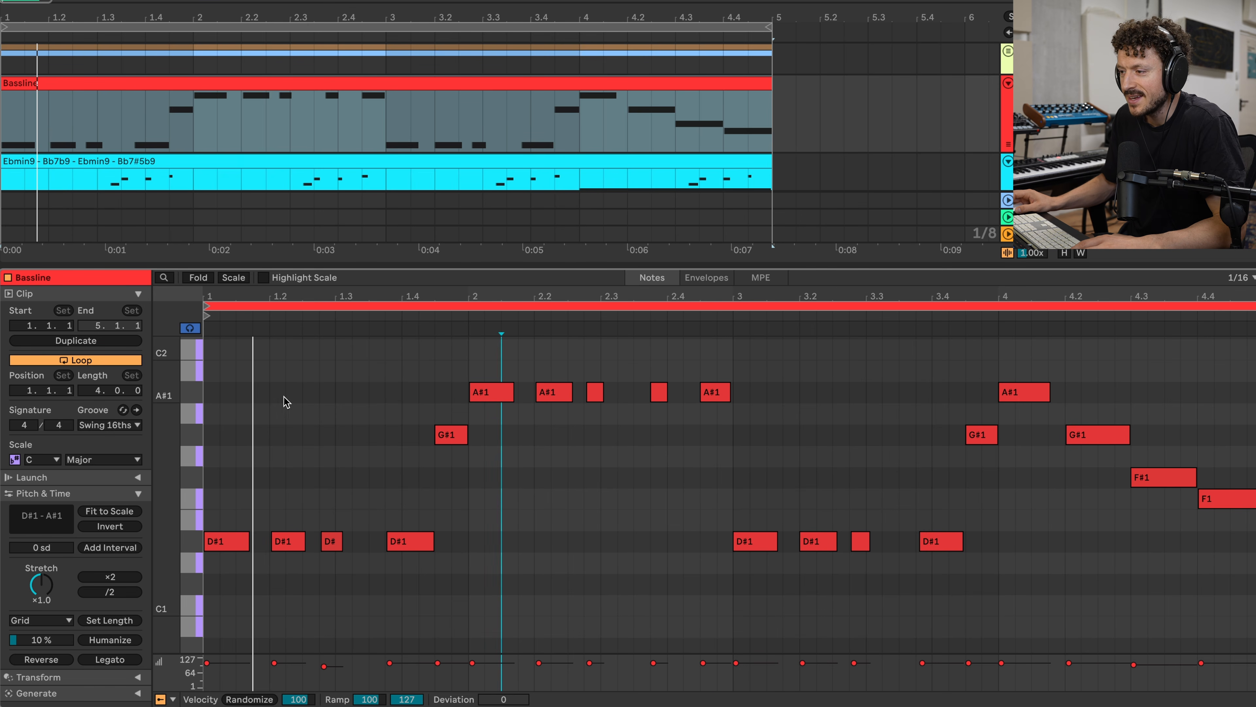
pyautogui.hscroll(-3, 287, 405)
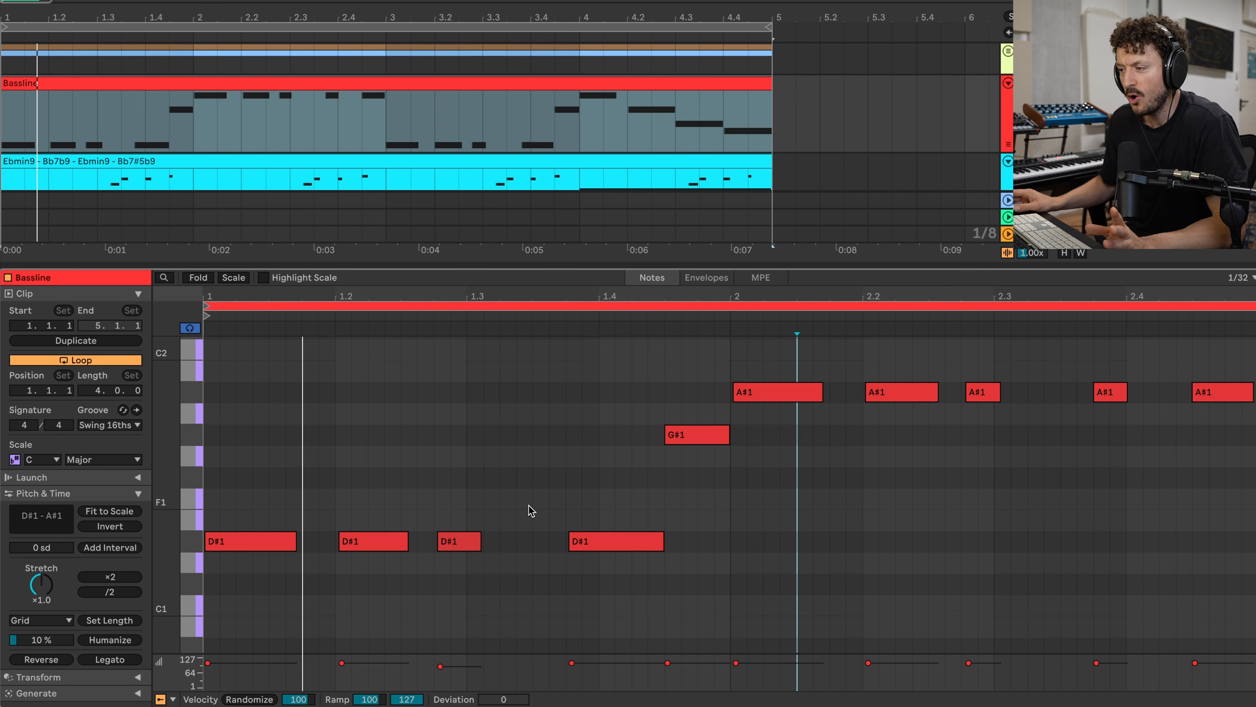
pyautogui.scroll(3, 437, 609)
pyautogui.hscroll(-4, 438, 608)
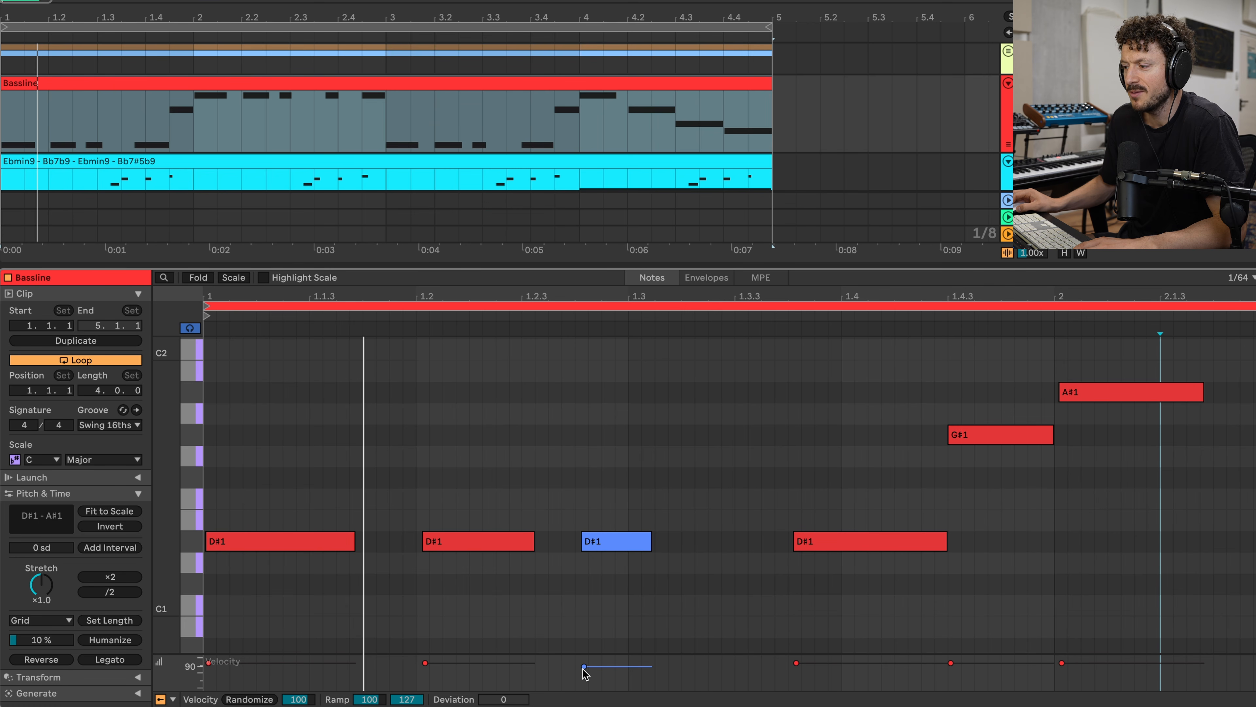
pyautogui.scroll(4, 590, 619)
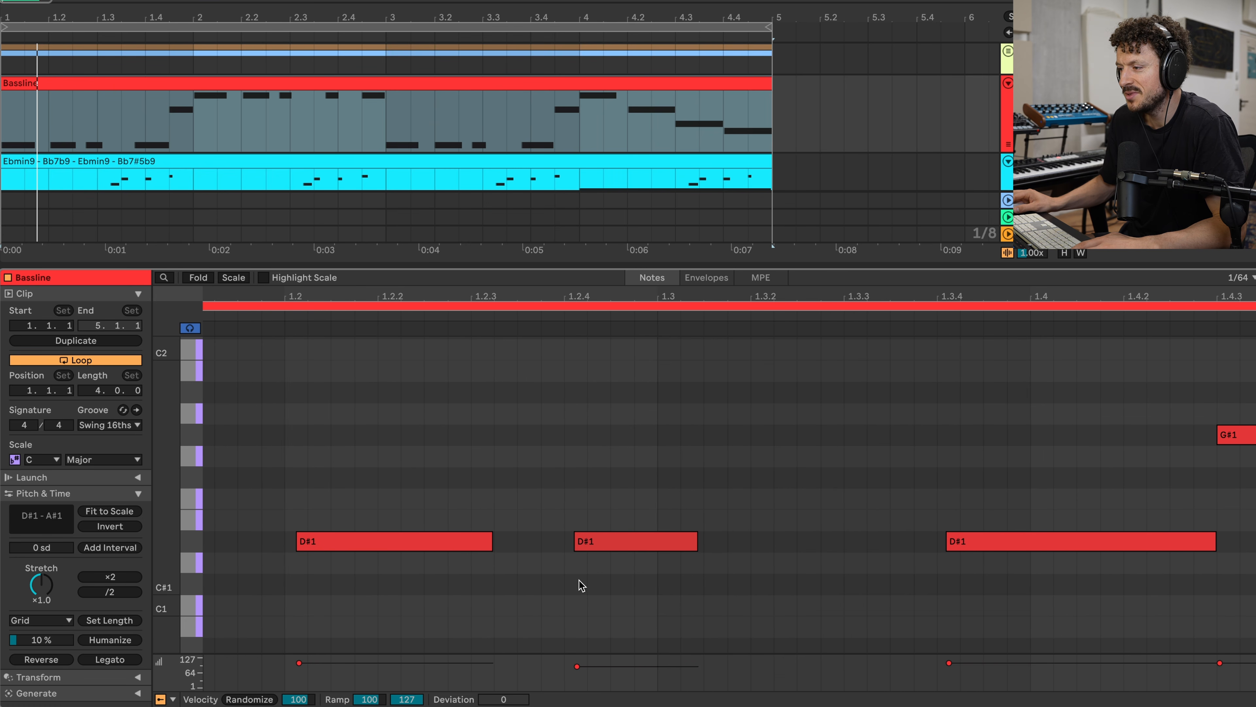
pyautogui.scroll(-3, 568, 555)
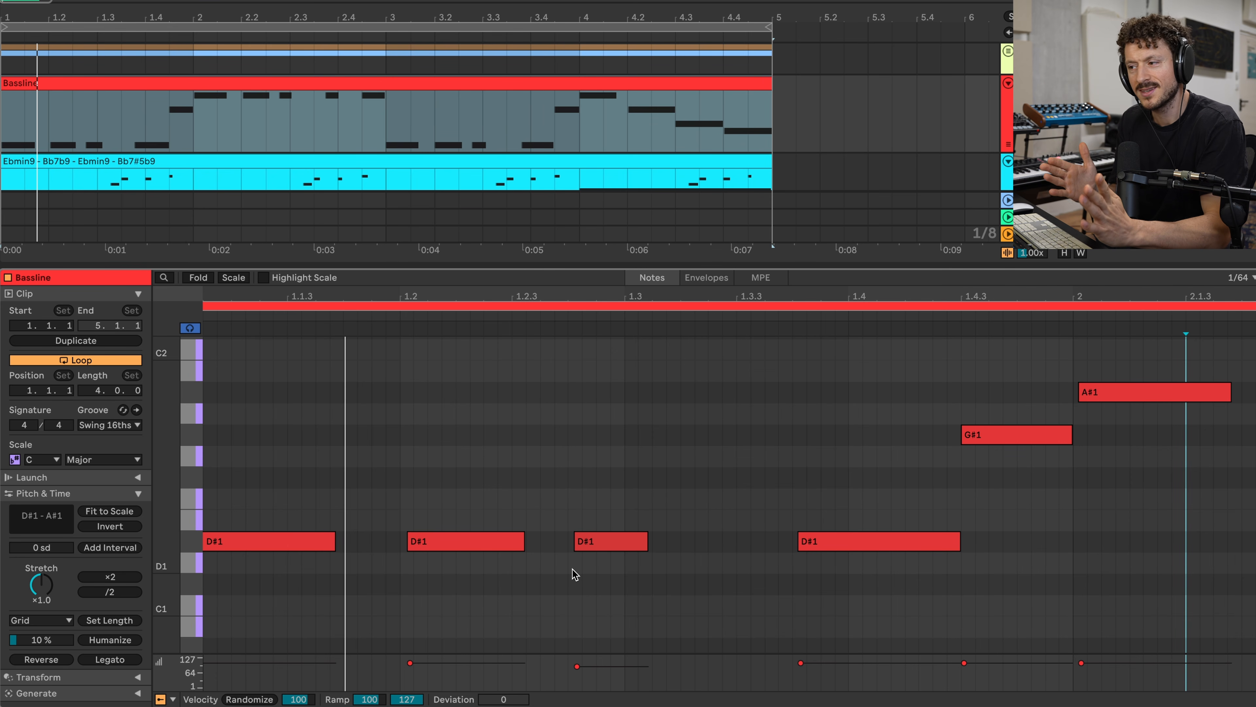
pyautogui.hscroll(-2, 407, 483)
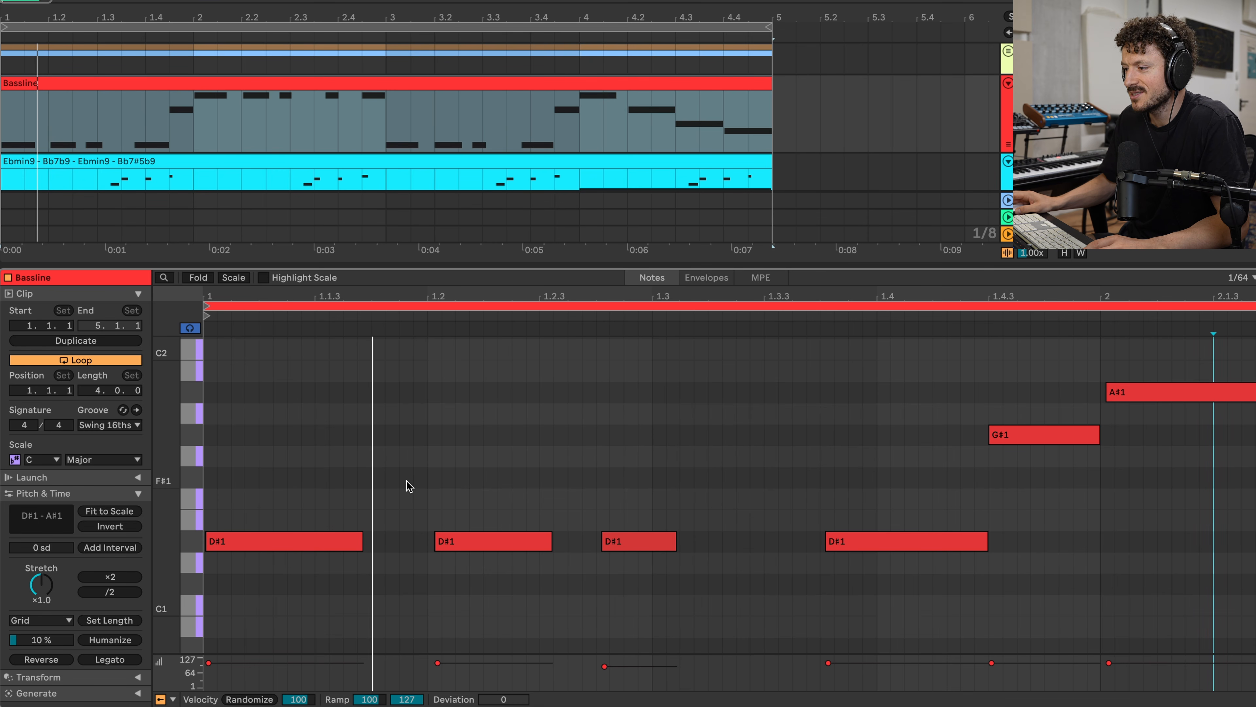
pyautogui.scroll(3, 407, 487)
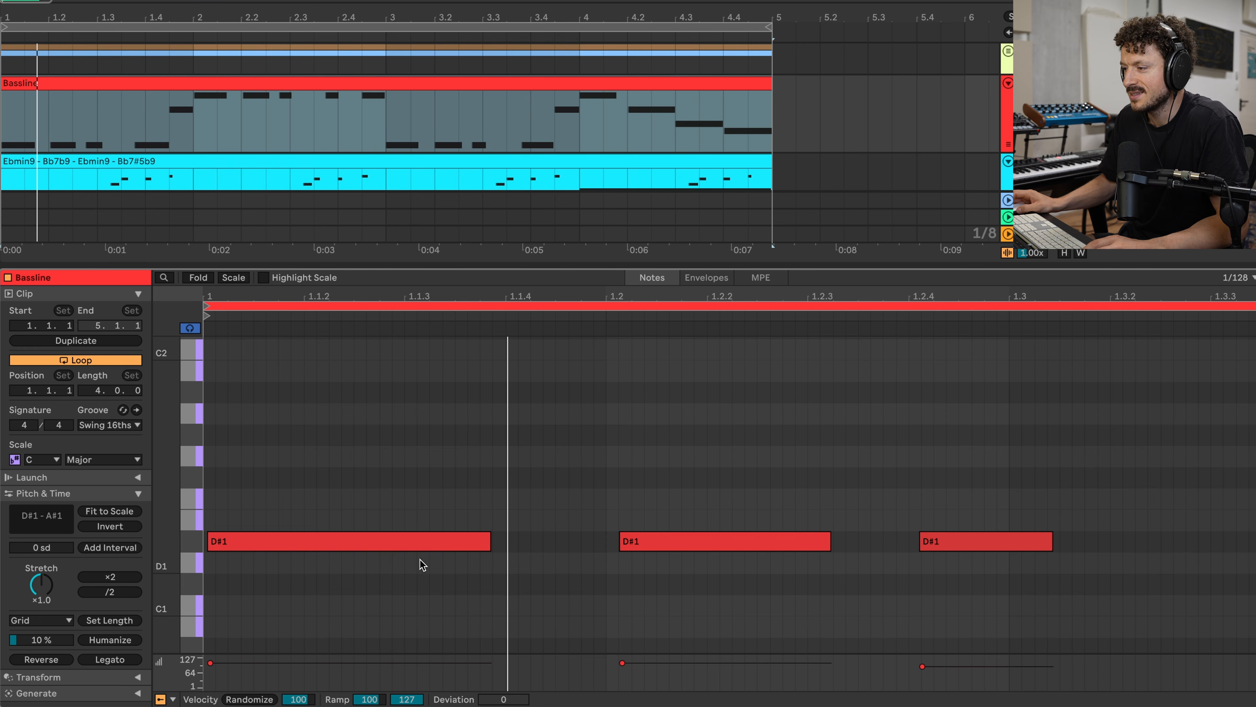
pyautogui.scroll(-1, 590, 463)
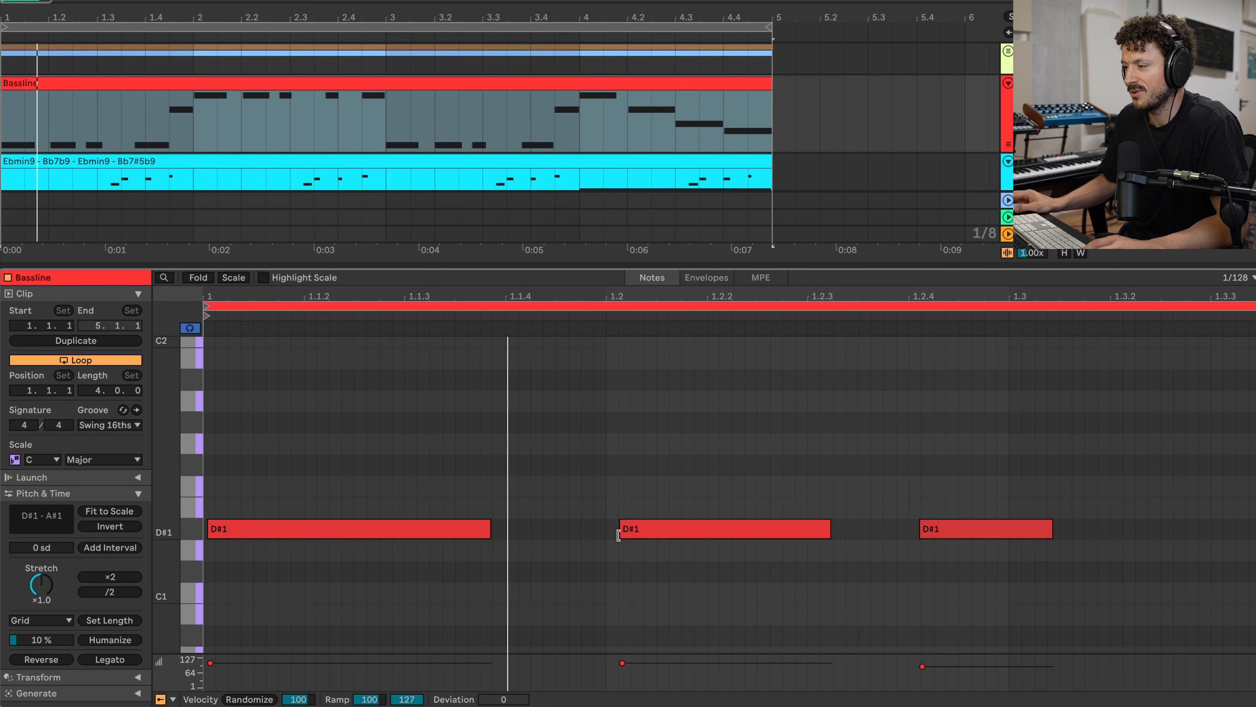
# Play the loop and compare the bassline's timing with the drum clips above it in the arrangement
pyautogui.press('space')
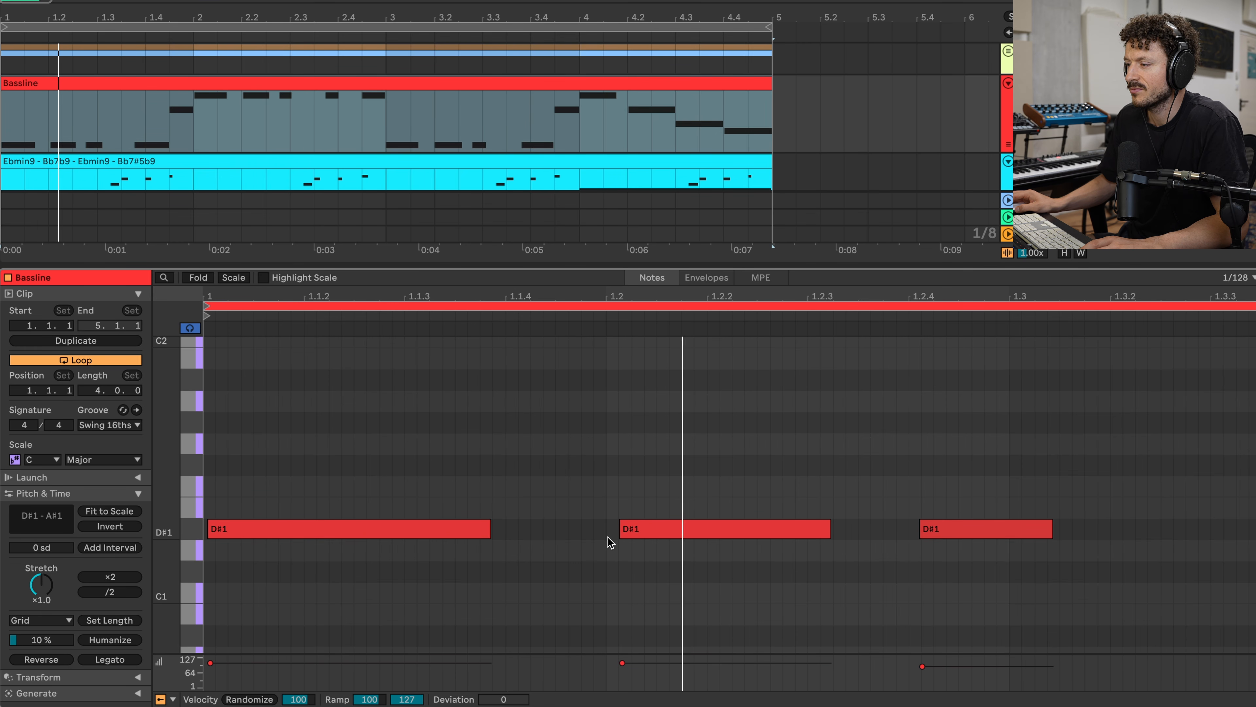
pyautogui.scroll(-3, 500, 117)
pyautogui.scroll(3, 499, 117)
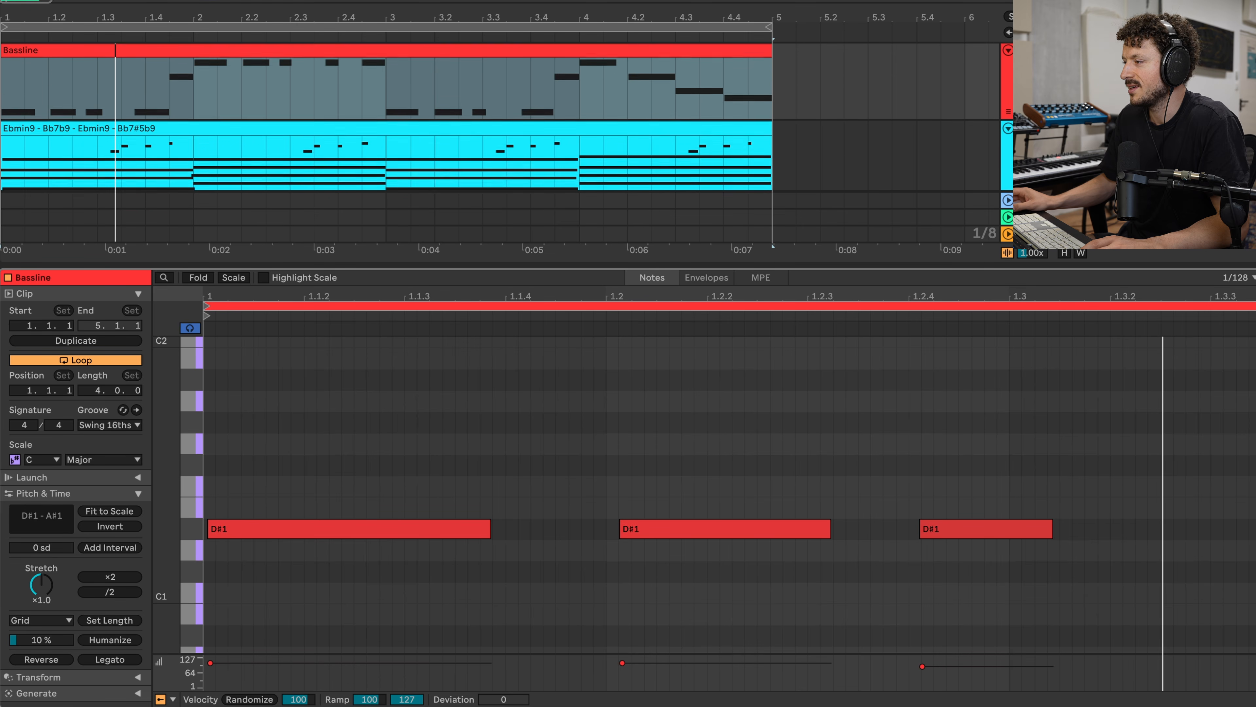
pyautogui.press('space')
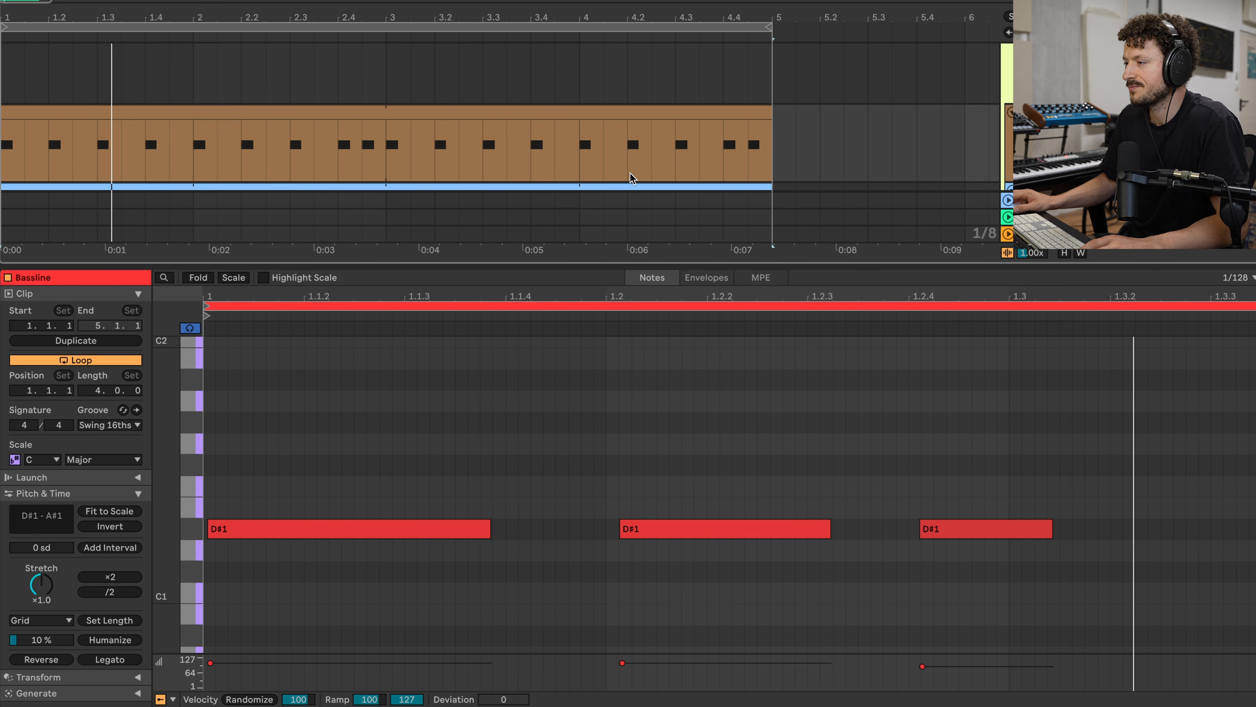
pyautogui.scroll(-3, 630, 179)
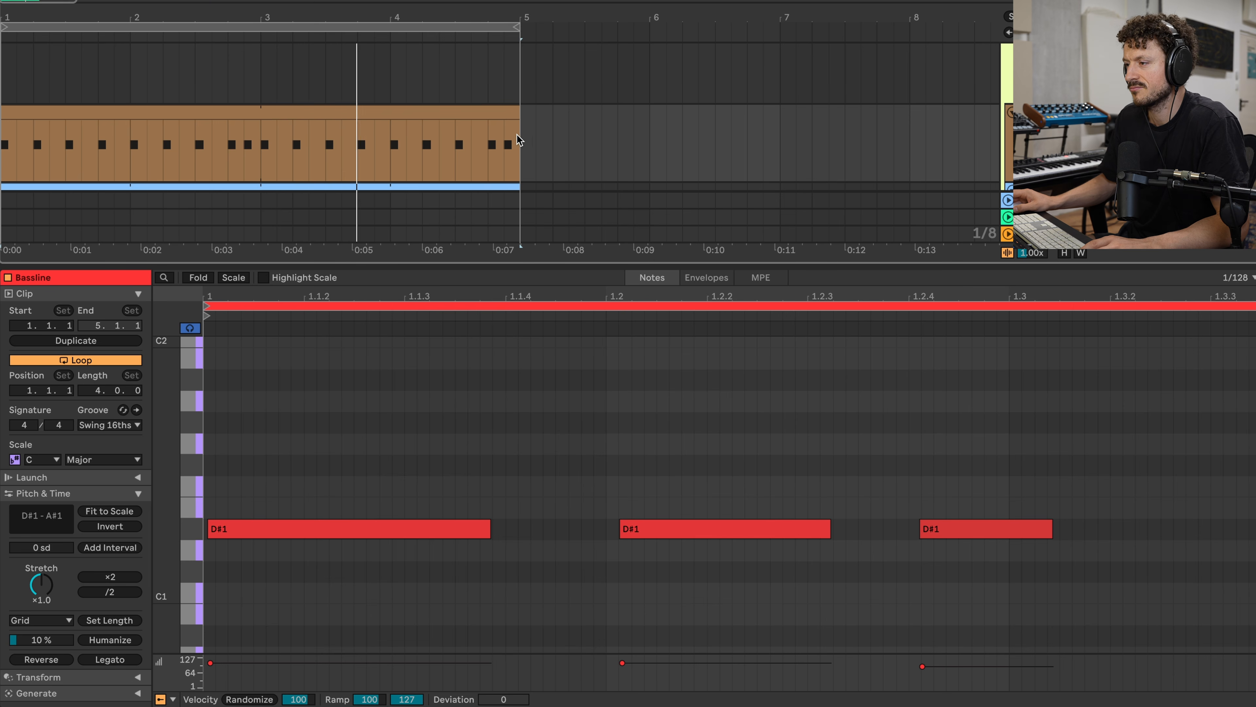
pyautogui.scroll(-4, 516, 134)
pyautogui.scroll(-1, 520, 134)
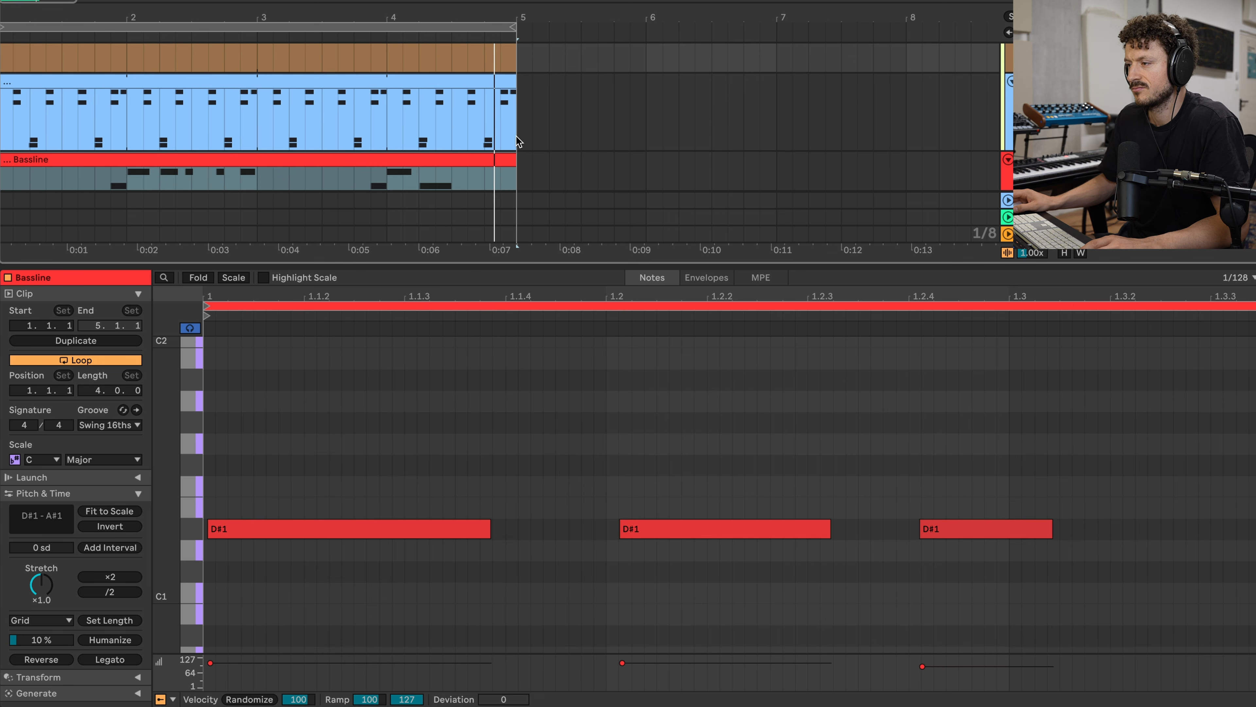
pyautogui.press('space')
pyautogui.click(519, 405)
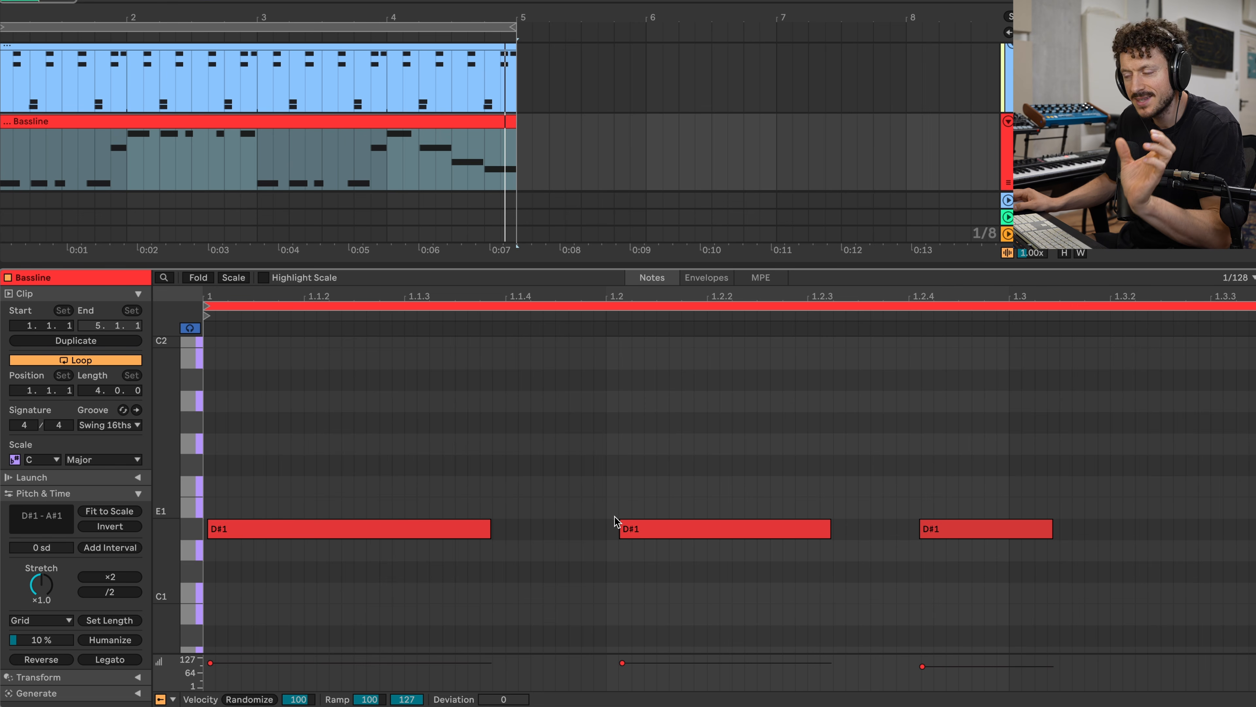
# Examine how the bassline moves from the D#1 notes through G#1 to the A#1 notes in bar 2
pyautogui.scroll(-5, 568, 456)
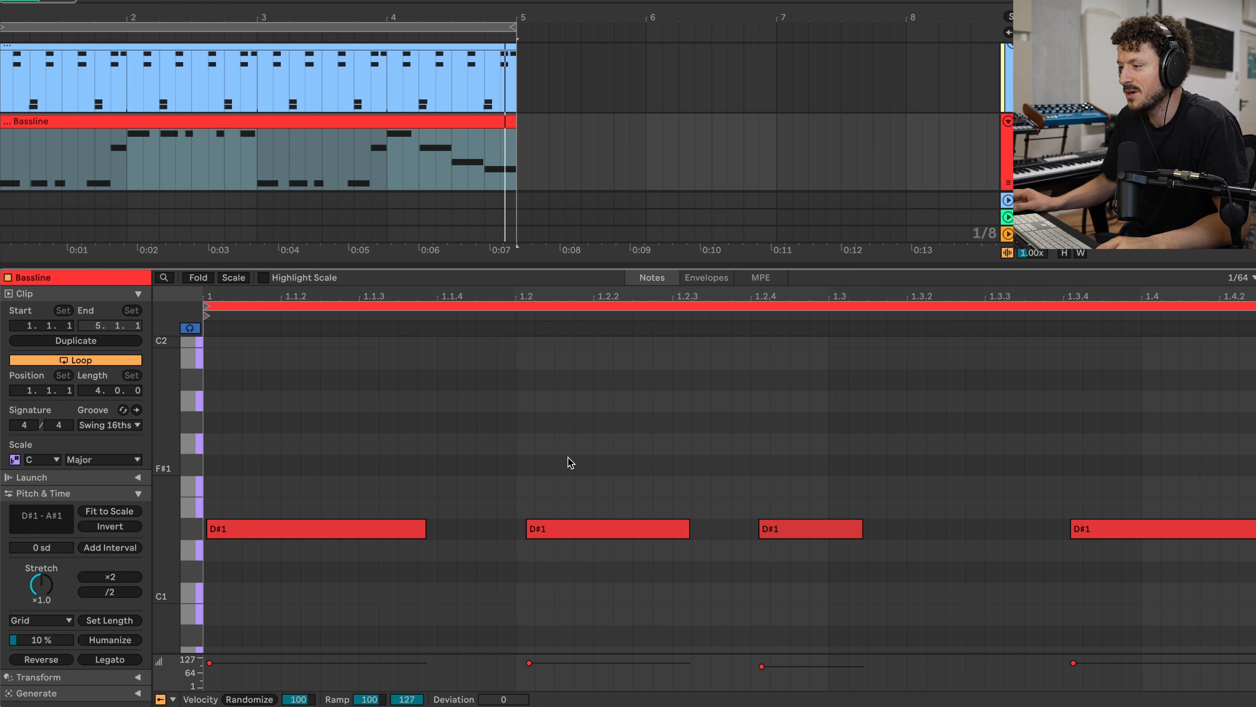
pyautogui.hscroll(2, 568, 456)
pyautogui.hscroll(5, 569, 460)
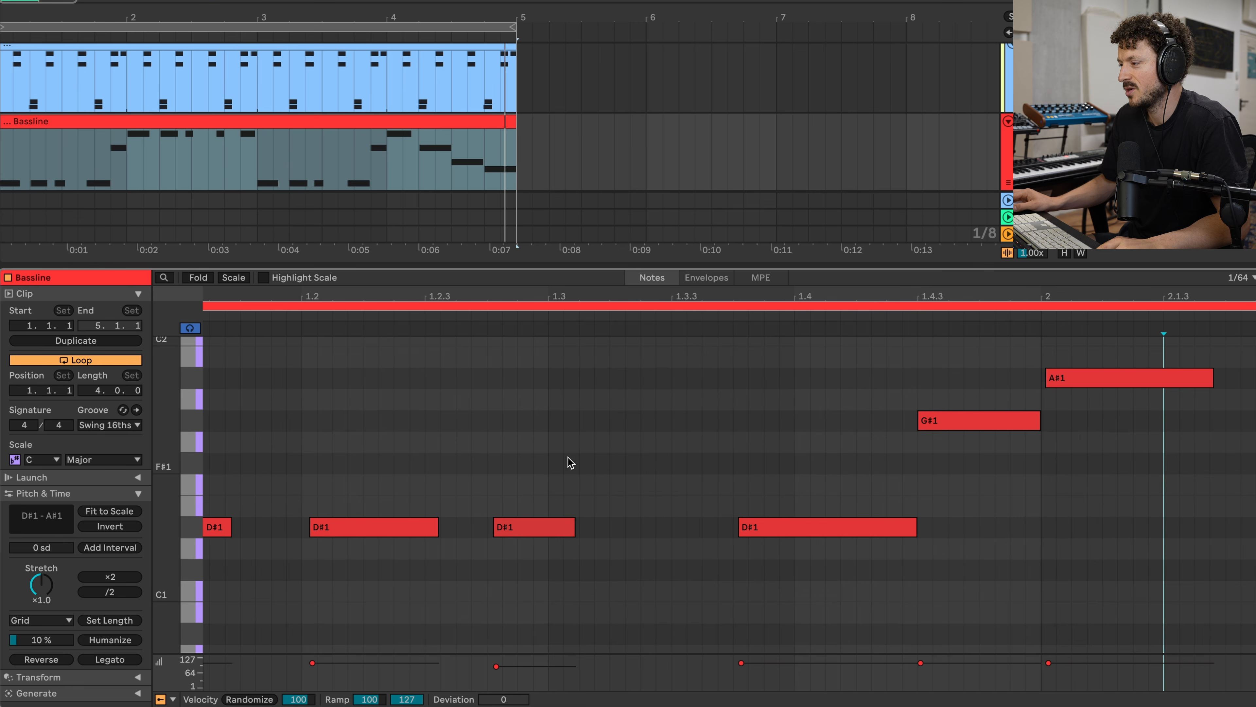
pyautogui.scroll(2, 569, 460)
pyautogui.hscroll(2, 570, 461)
pyautogui.hscroll(3, 569, 463)
pyautogui.scroll(-1, 569, 463)
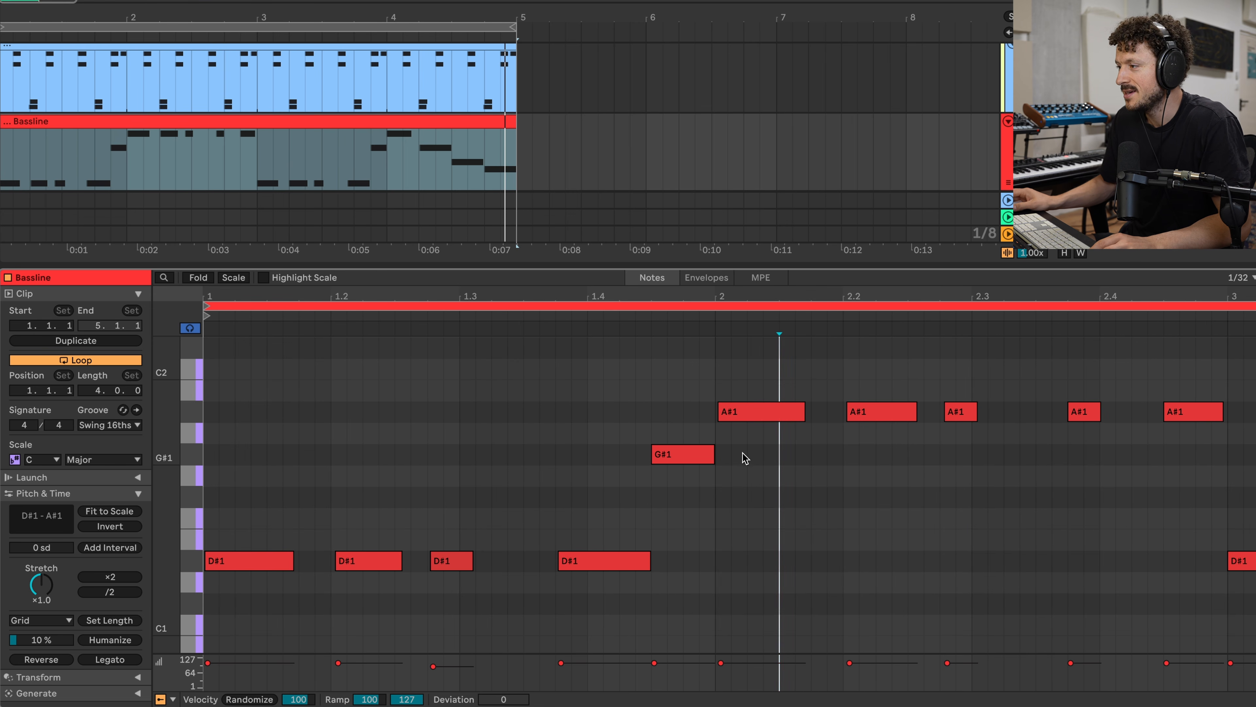
# Examine the bassline's notes from the first bar through bar 4, including the closing G#1, F#1 and F1, and play the loop
pyautogui.scroll(-5, 746, 460)
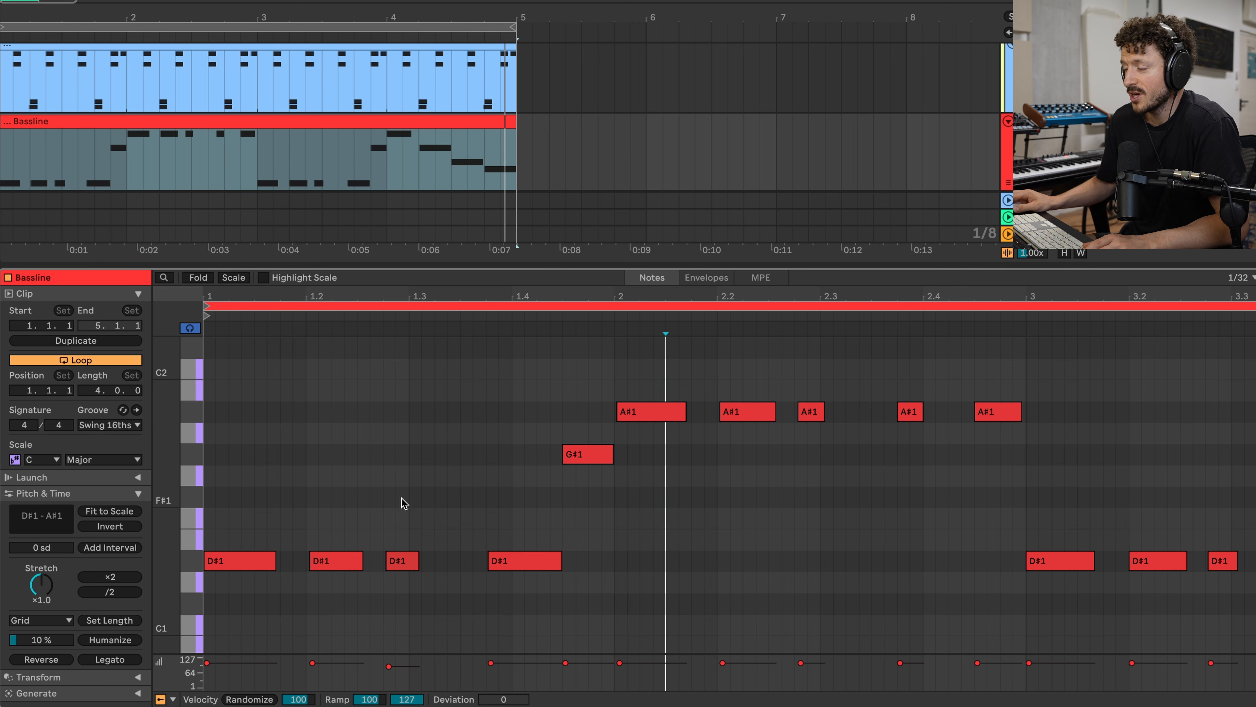
pyautogui.scroll(1, 405, 504)
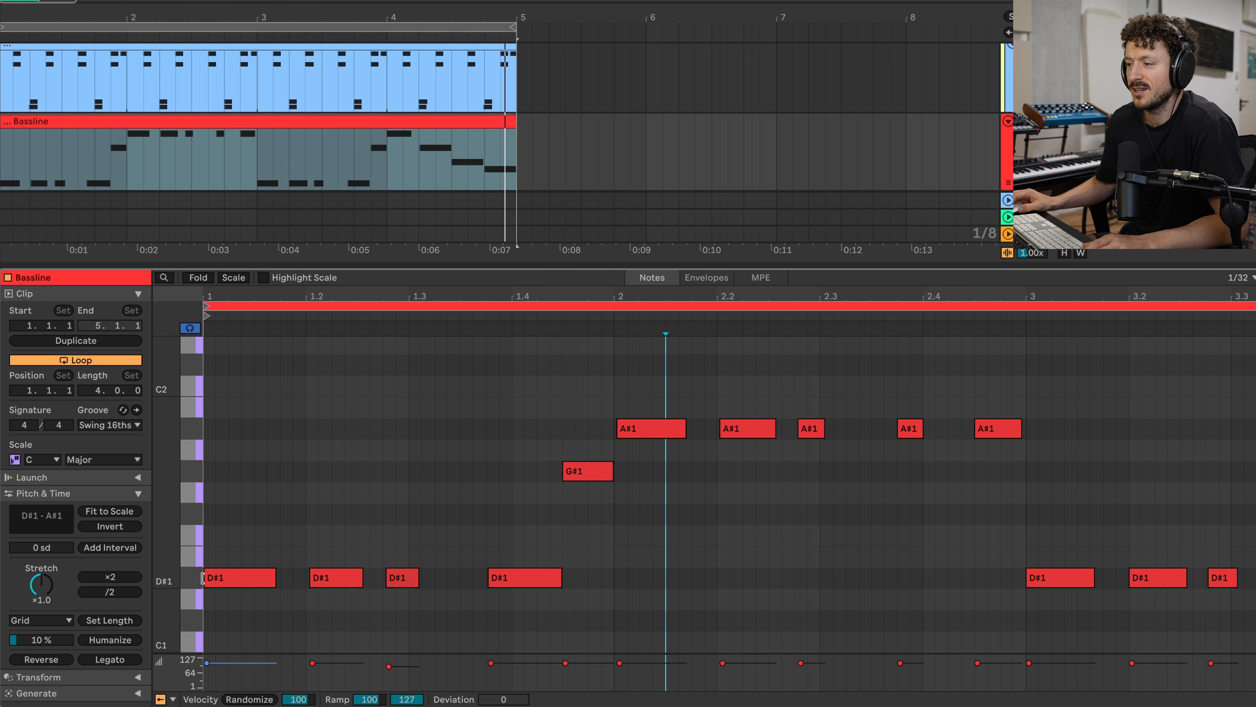
pyautogui.press('space')
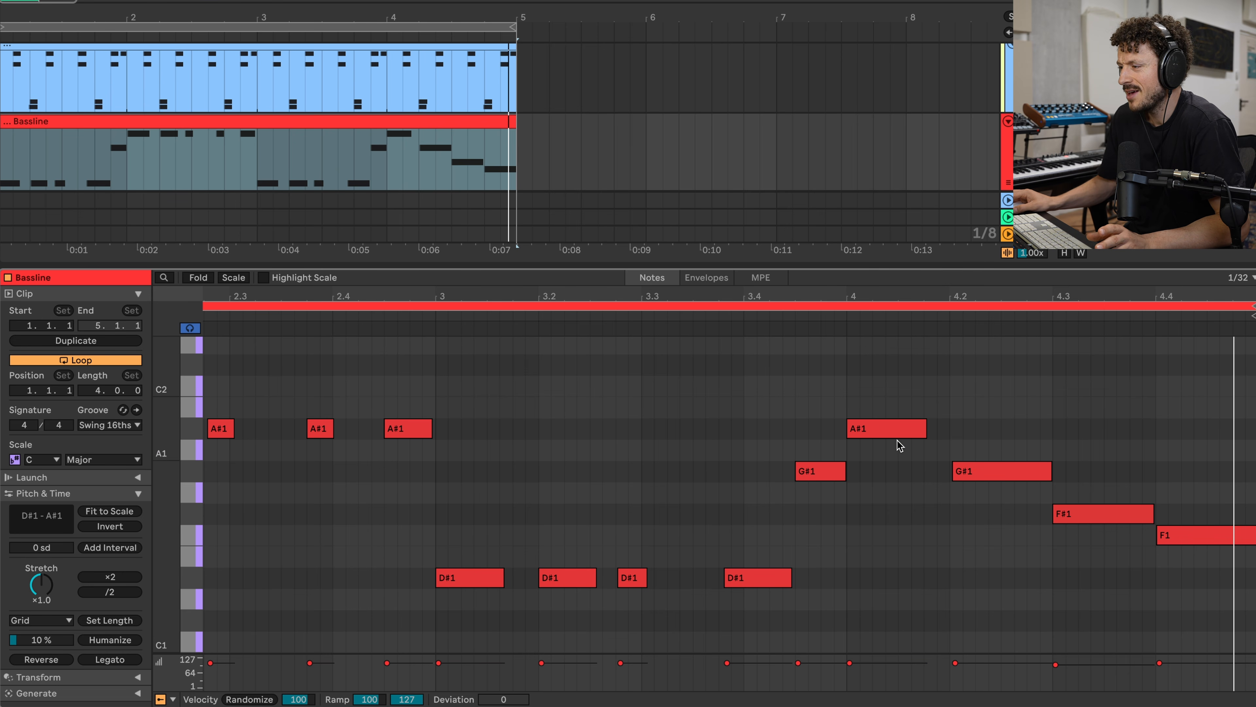
pyautogui.click(386, 147)
pyautogui.press('space')
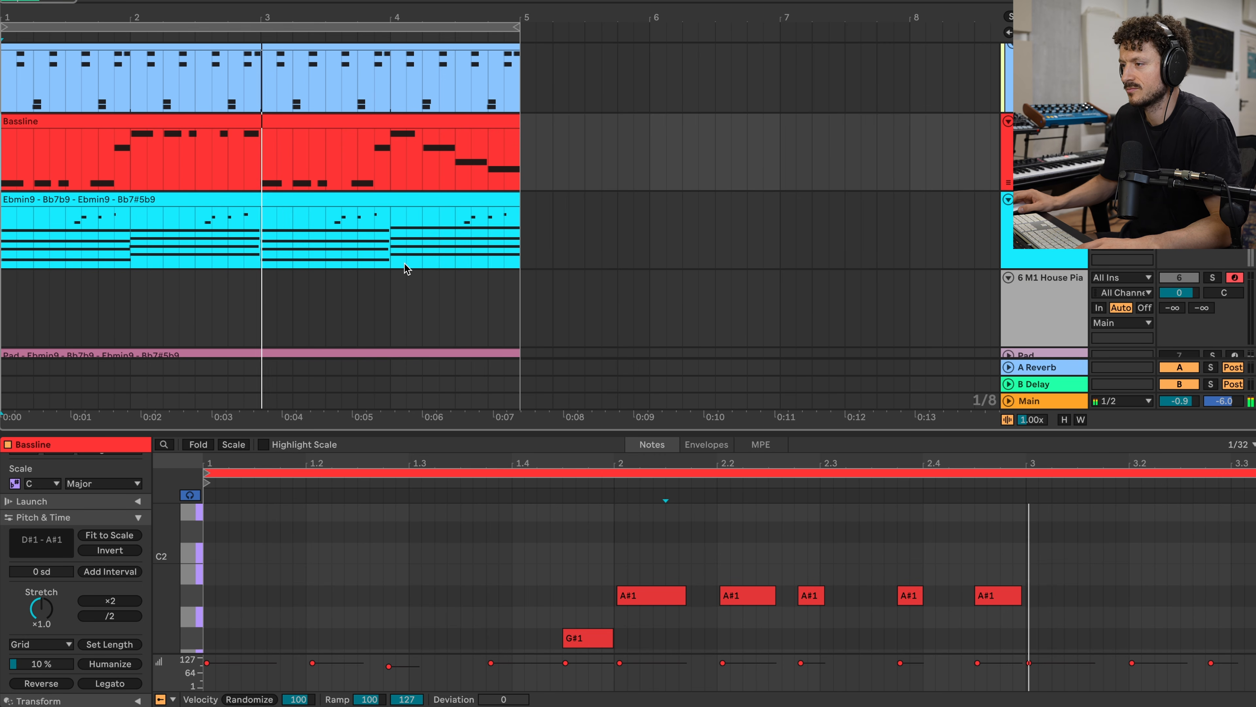
# Find the Organ track below the pads in the arrangement and unfold it while the loop plays
pyautogui.scroll(3, 398, 237)
pyautogui.scroll(2, 397, 237)
pyautogui.hscroll(-1, 395, 238)
pyautogui.scroll(-5, 629, 256)
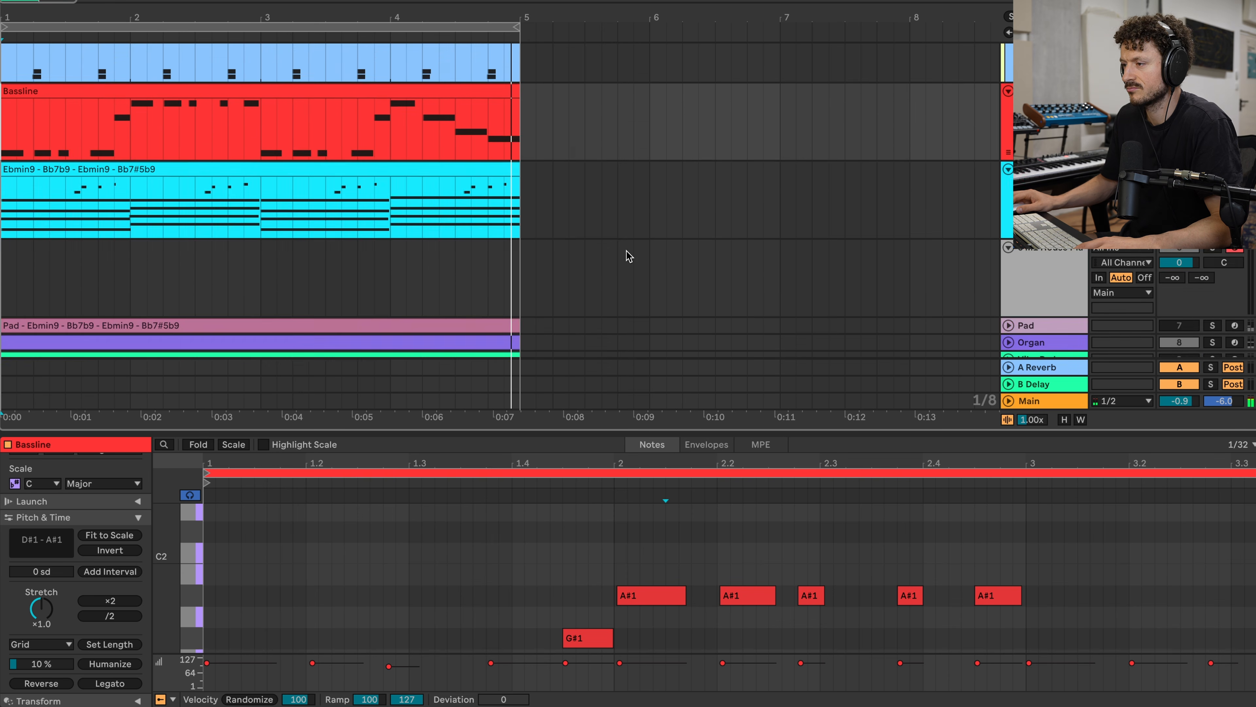
pyautogui.scroll(-3, 976, 229)
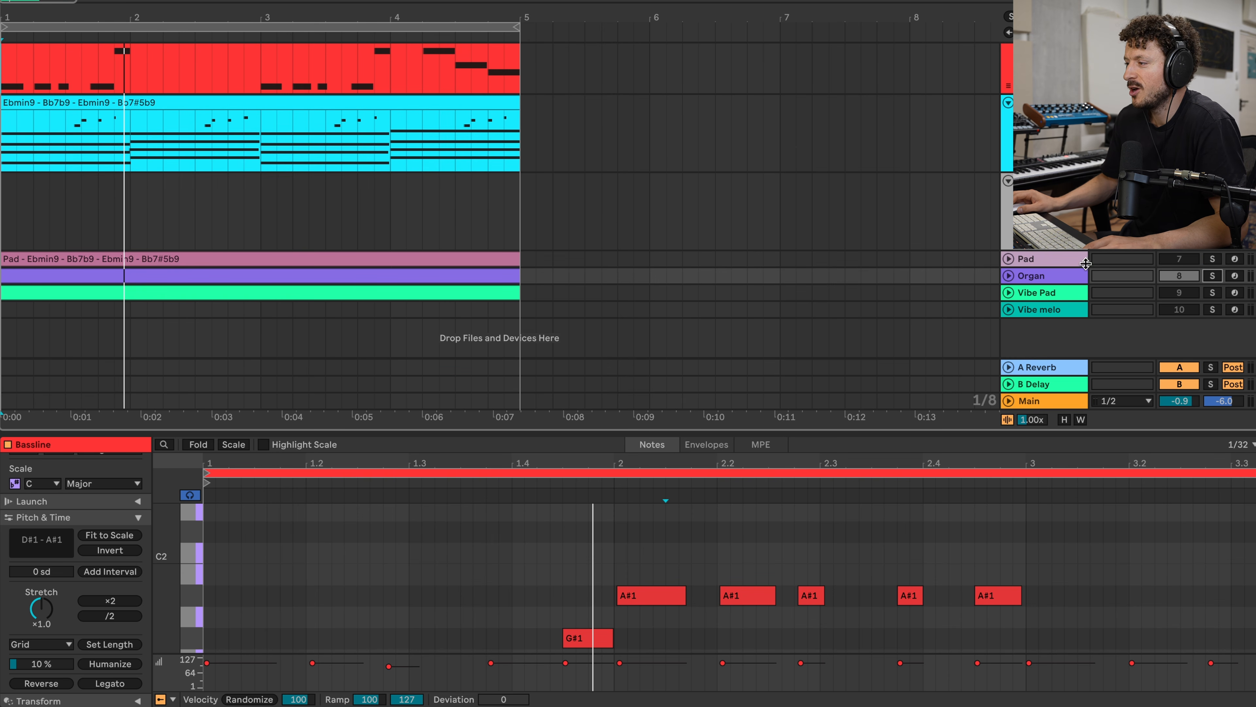
pyautogui.click(1007, 277)
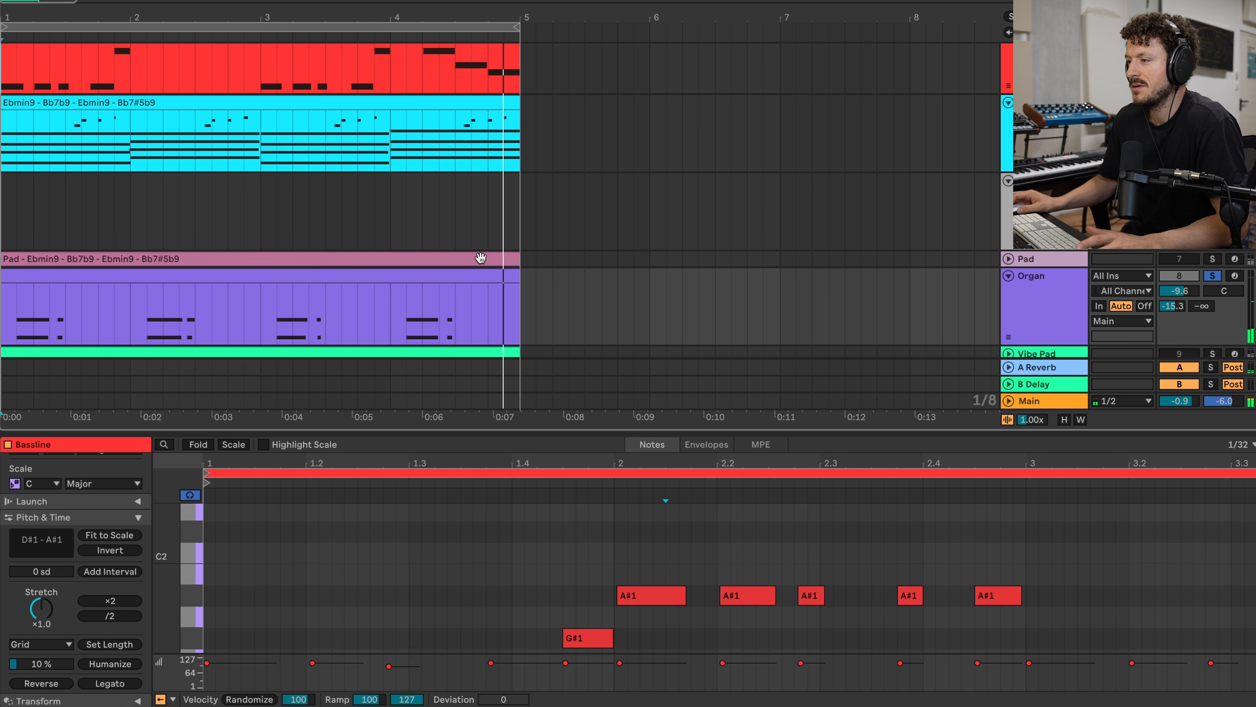
# Open the Organ clip's notes in an enlarged editor, examine the F#2 and A#2 stabs and play the part
pyautogui.click(321, 281)
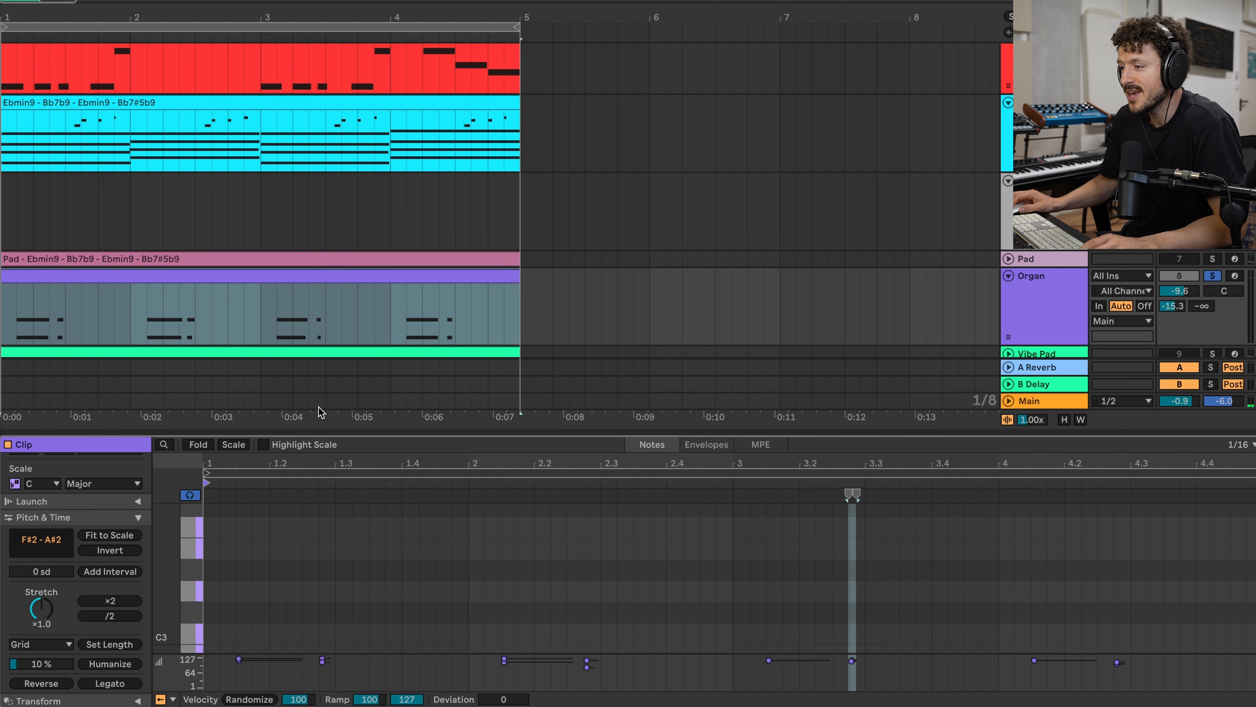
pyautogui.moveTo(326, 436); pyautogui.dragTo(326, 282)
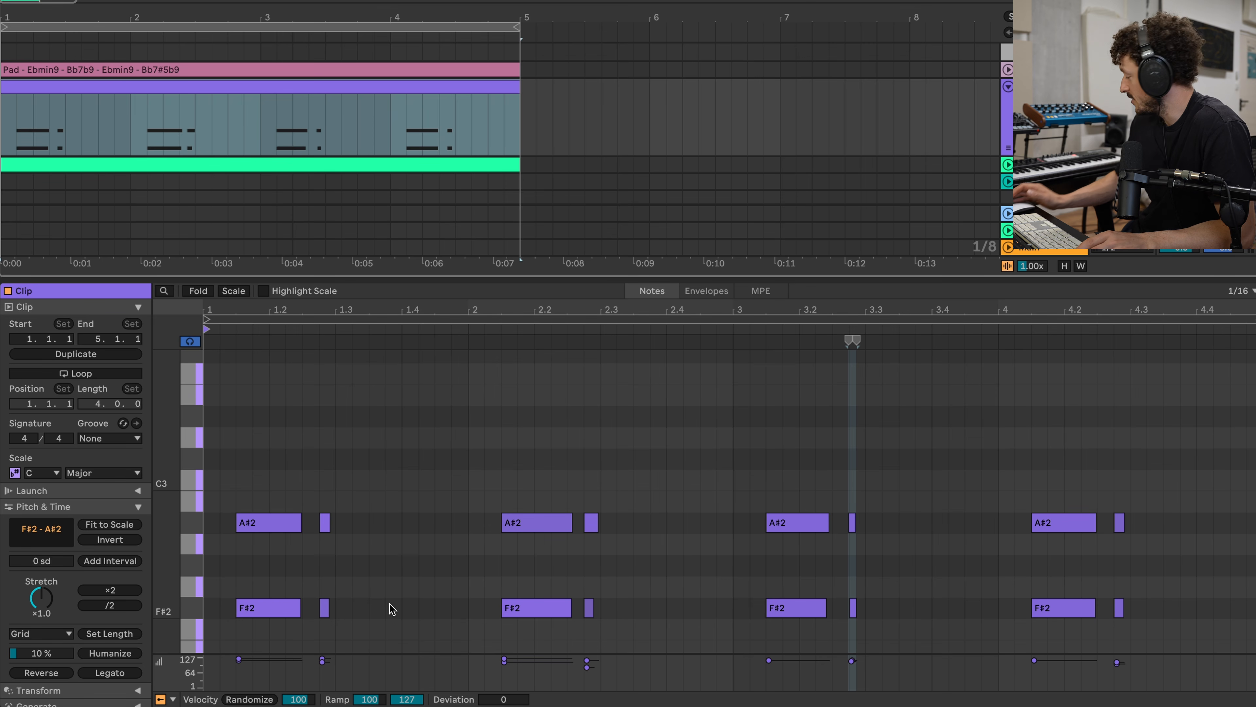
pyautogui.scroll(-3, 499, 529)
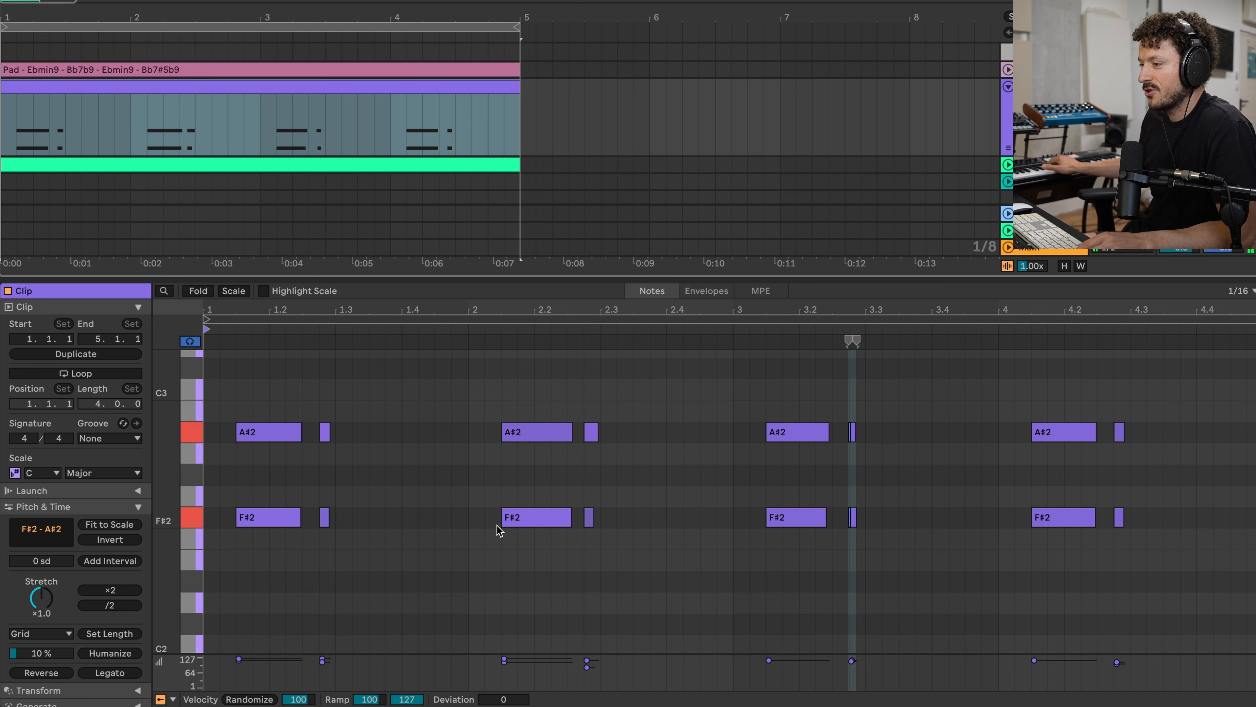
pyautogui.press('space')
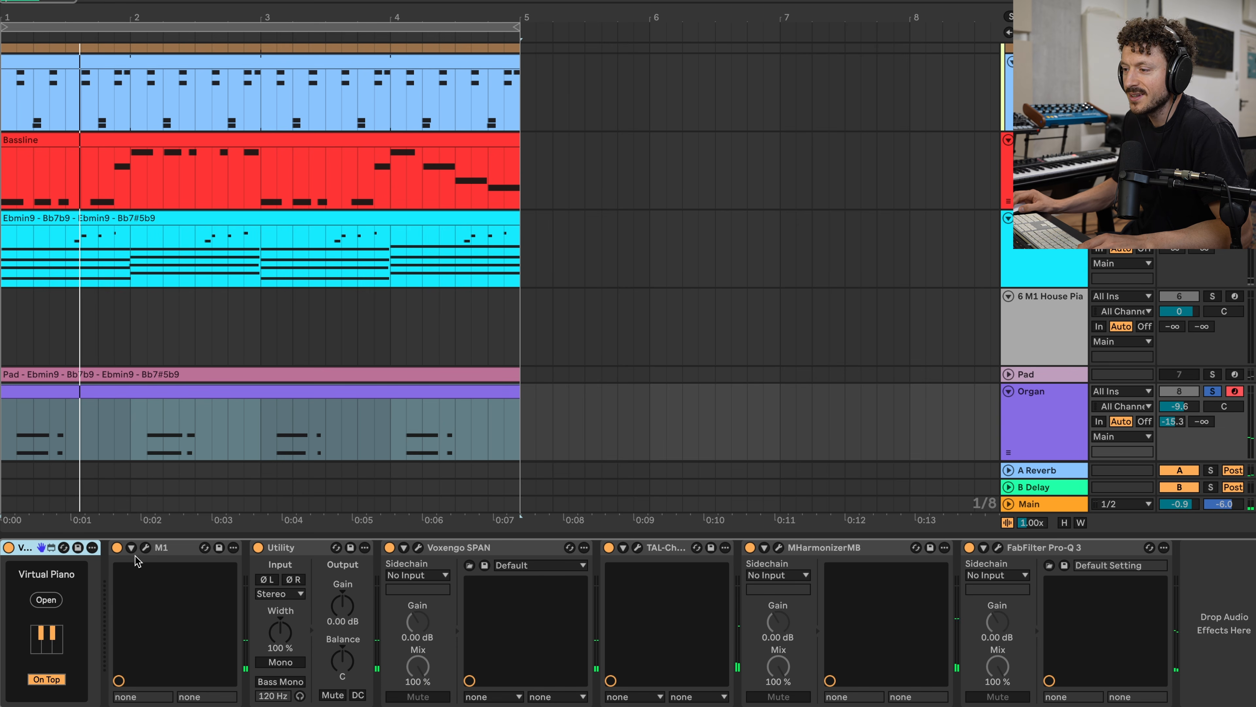
# Open the organ's M1, MHarmonizerMB and FabFilter Pro-Q 3 windows to review their settings, then close the equalizer
pyautogui.click(146, 548)
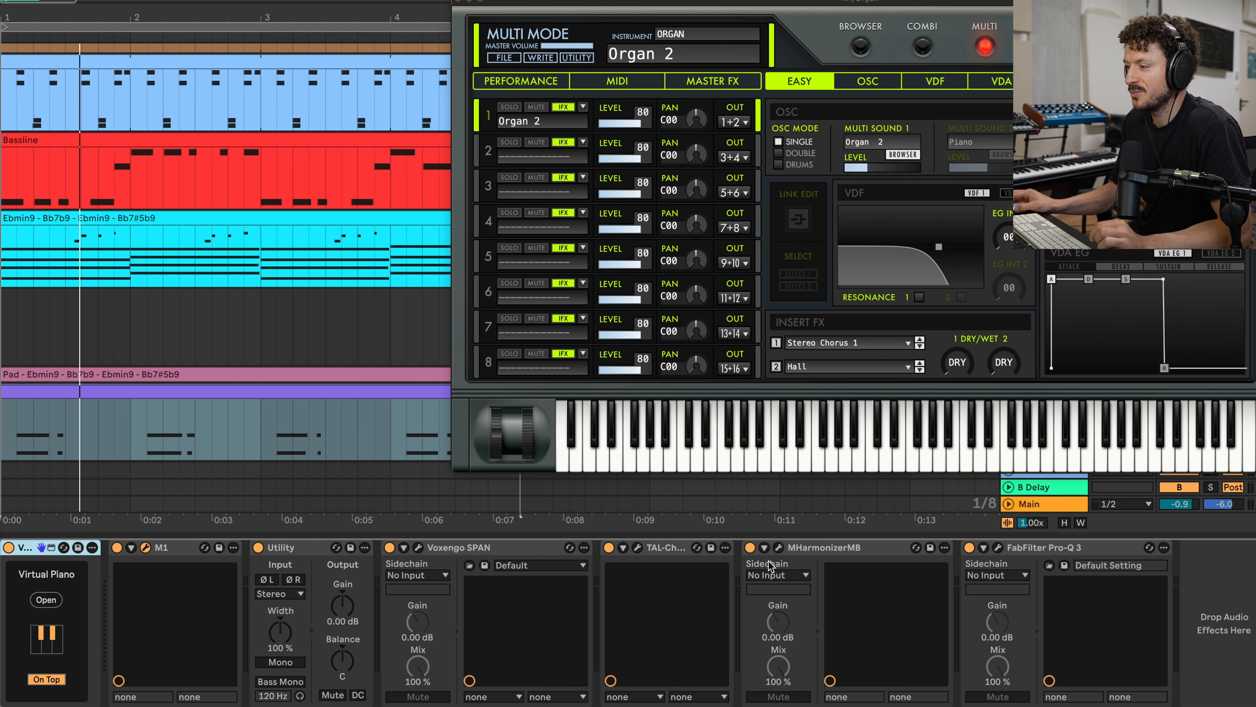
pyautogui.click(777, 548)
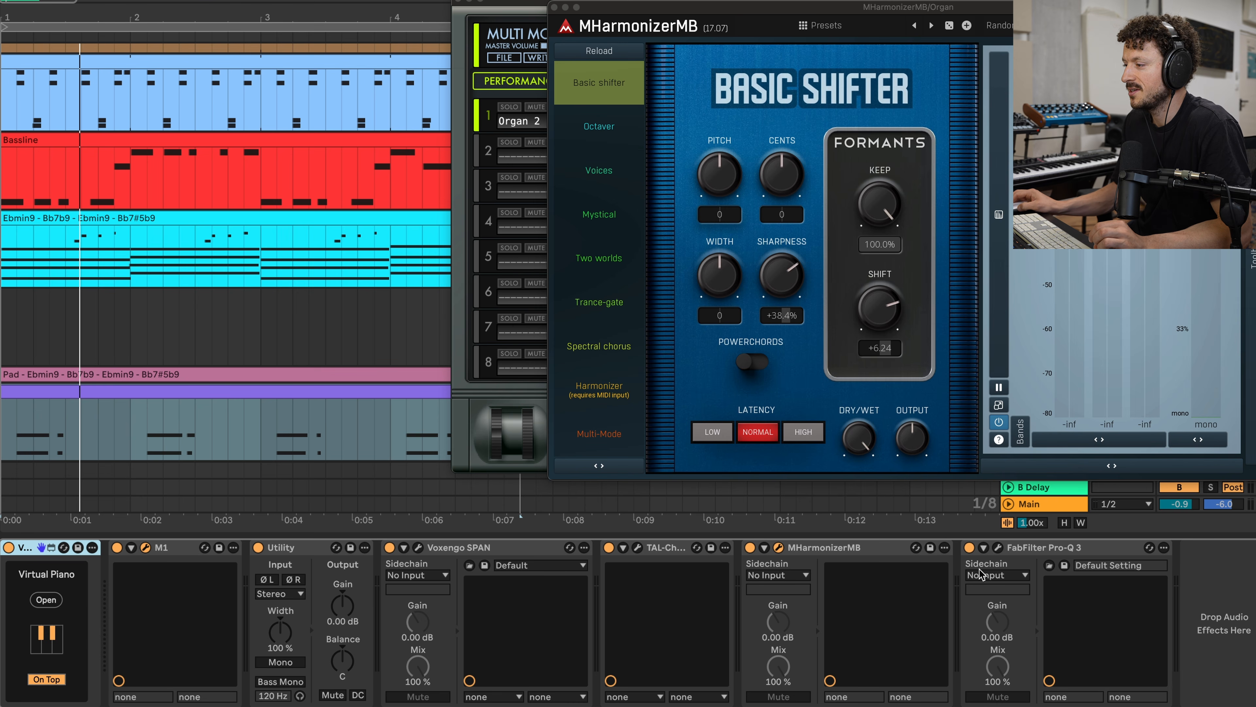
pyautogui.click(998, 547)
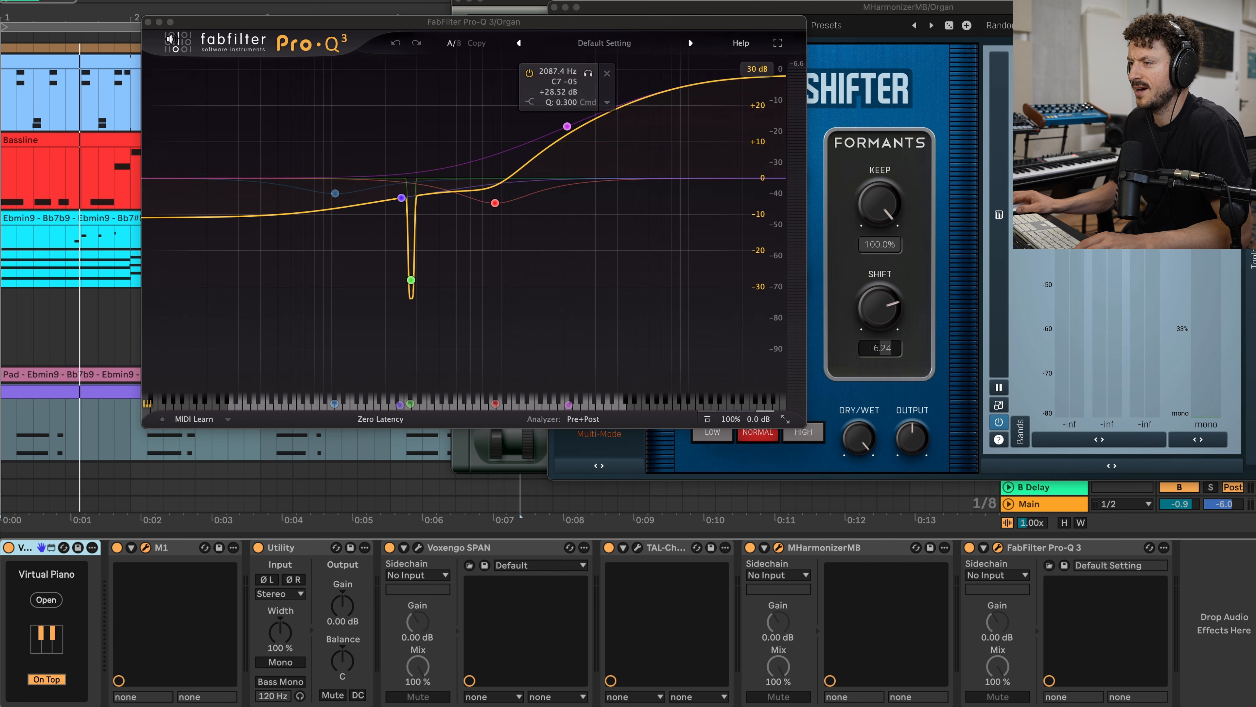
pyautogui.click(148, 22)
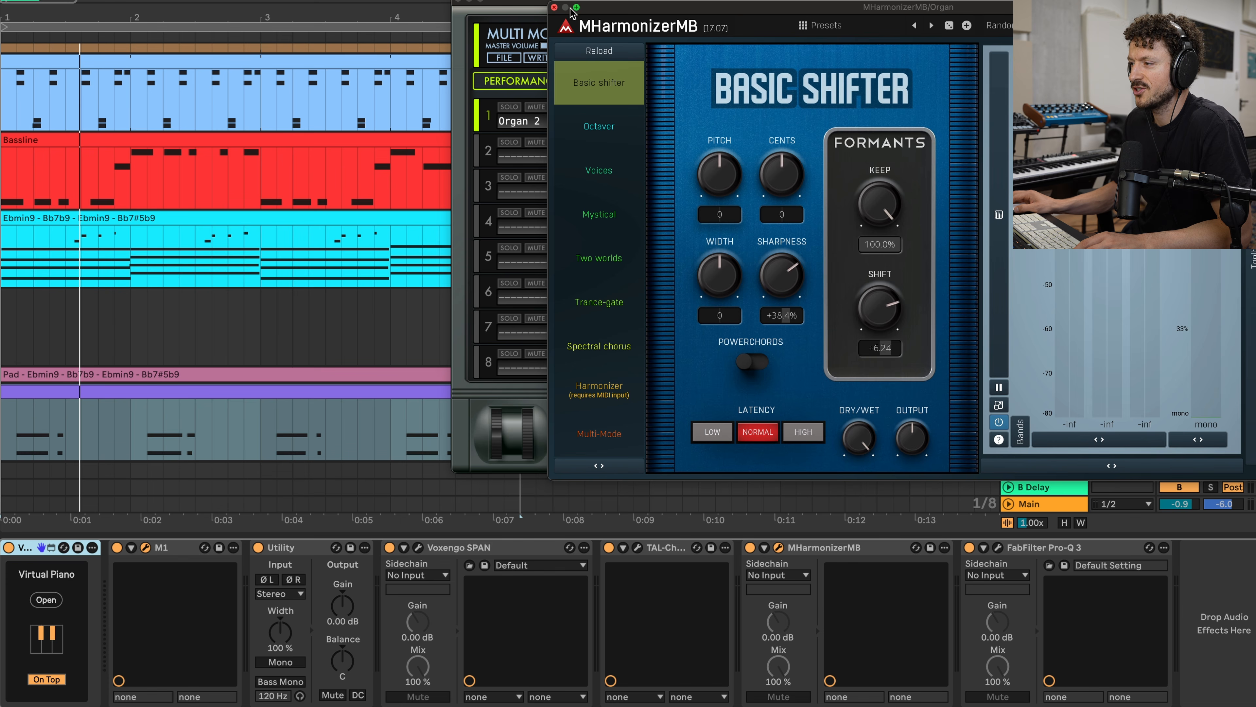
# Group the organ's last three effects, ending with FabFilter Pro-Q 3, into one audio effect rack and switch the rack off
pyautogui.click(653, 550)
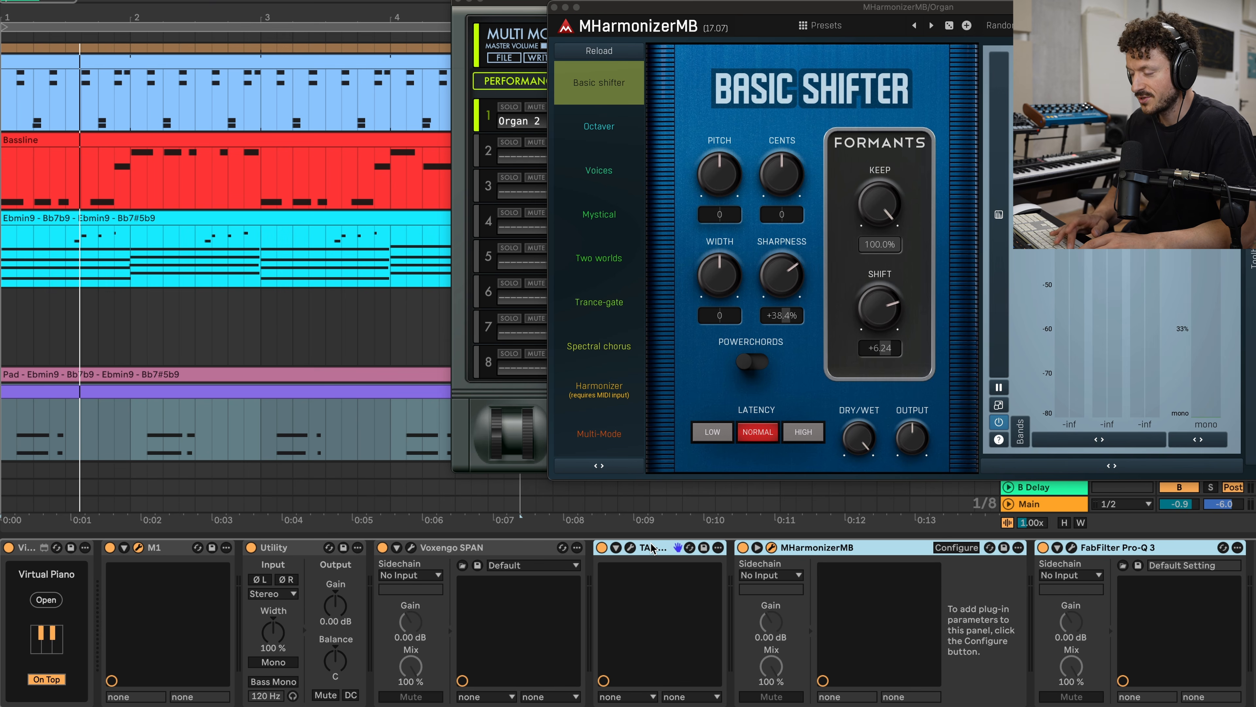
pyautogui.press('super+g')
pyautogui.click(606, 547)
# Play the organ with the effect rack off, then switch the rack back on and play it again to compare
pyautogui.press('space')
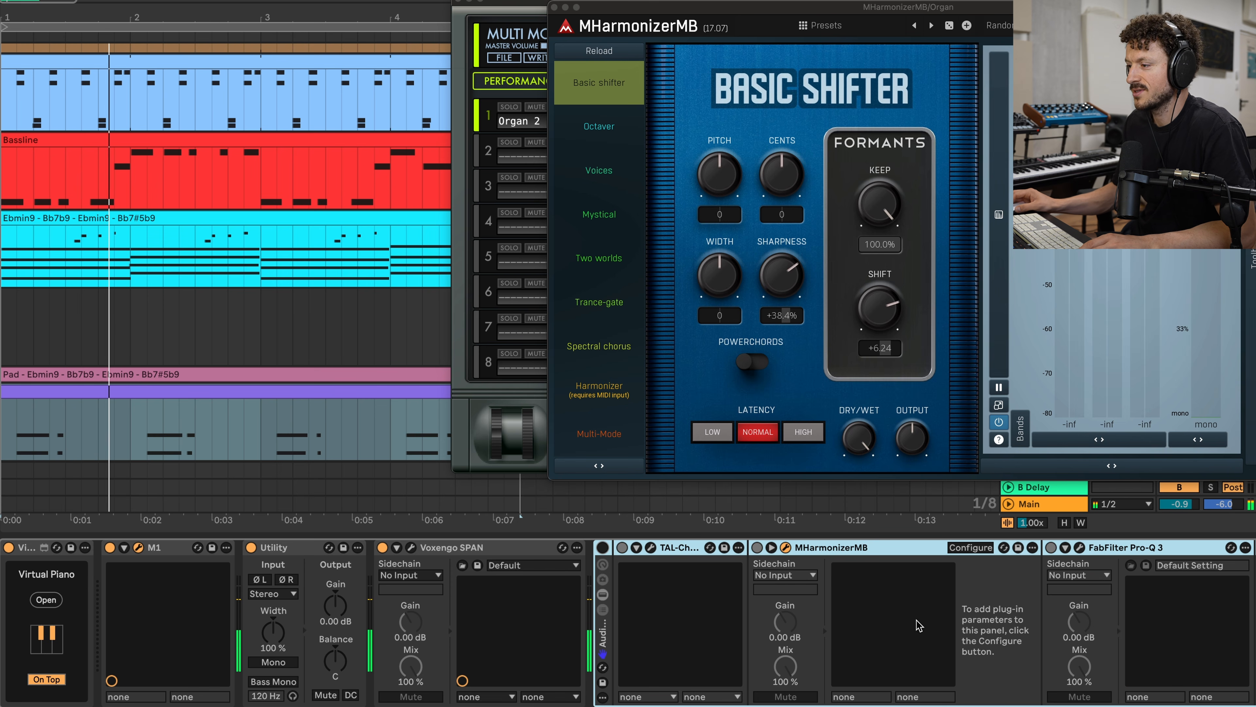
pyautogui.click(602, 547)
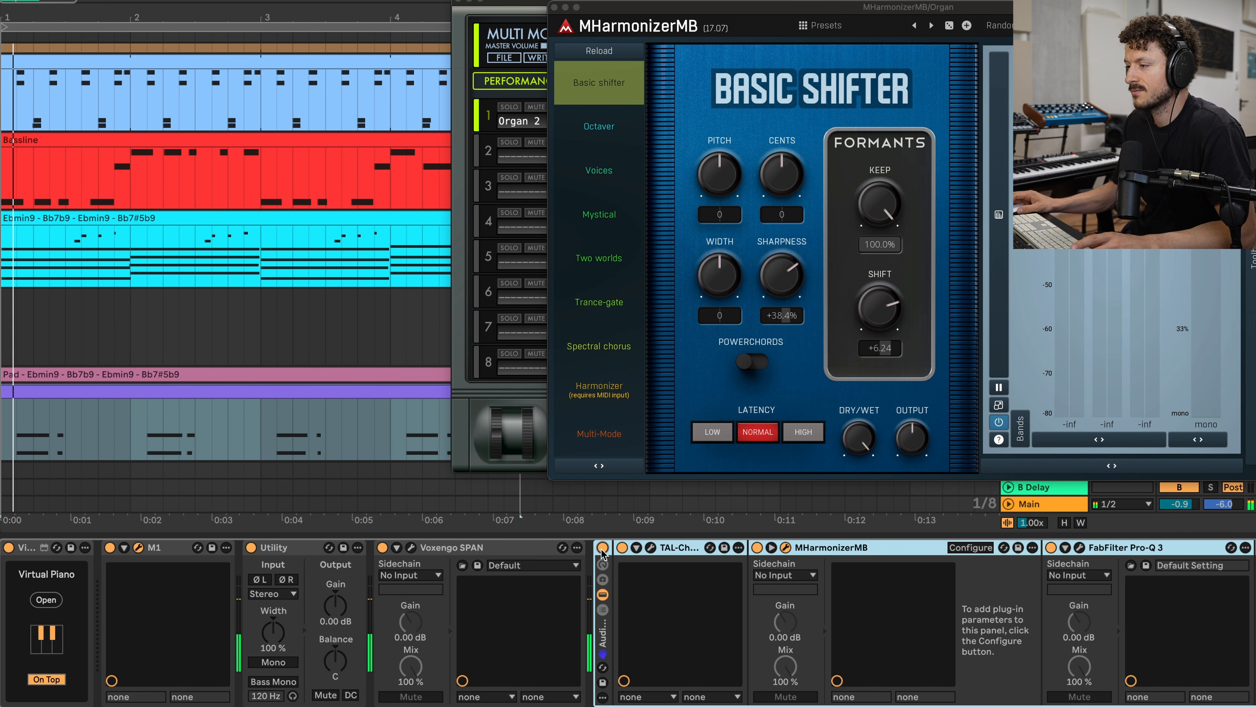
pyautogui.press('space')
pyautogui.press('space')
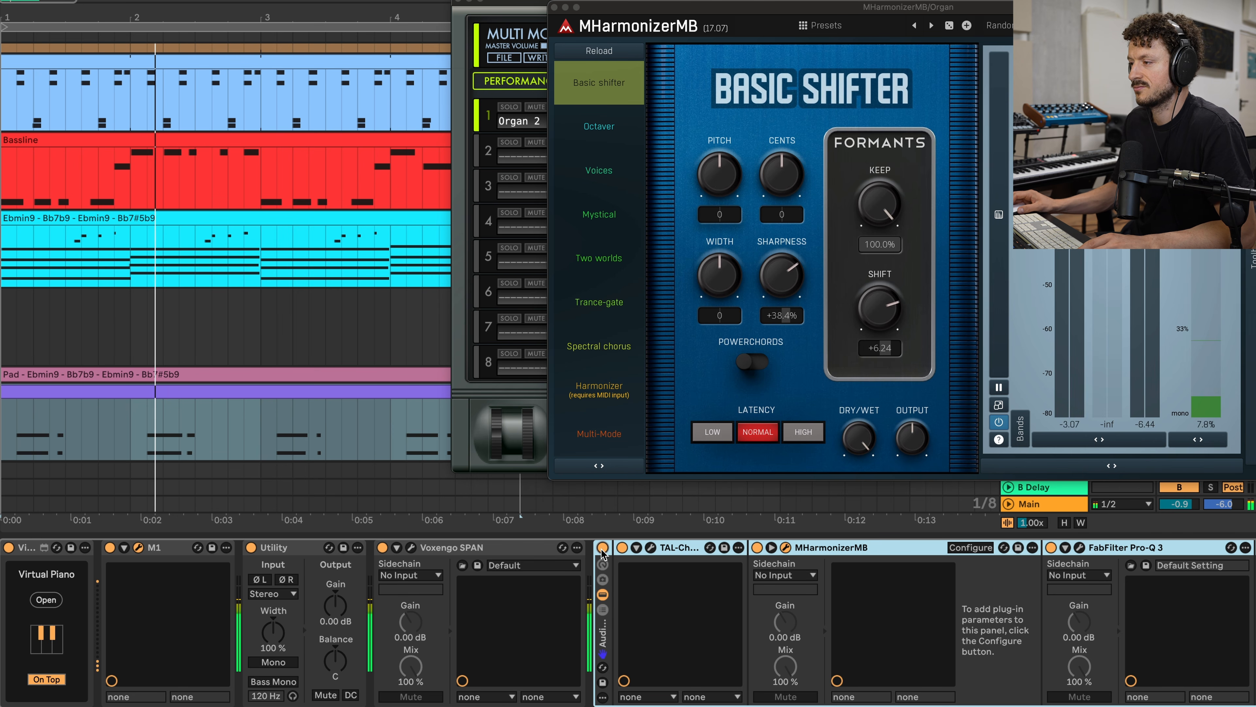
pyautogui.press('space')
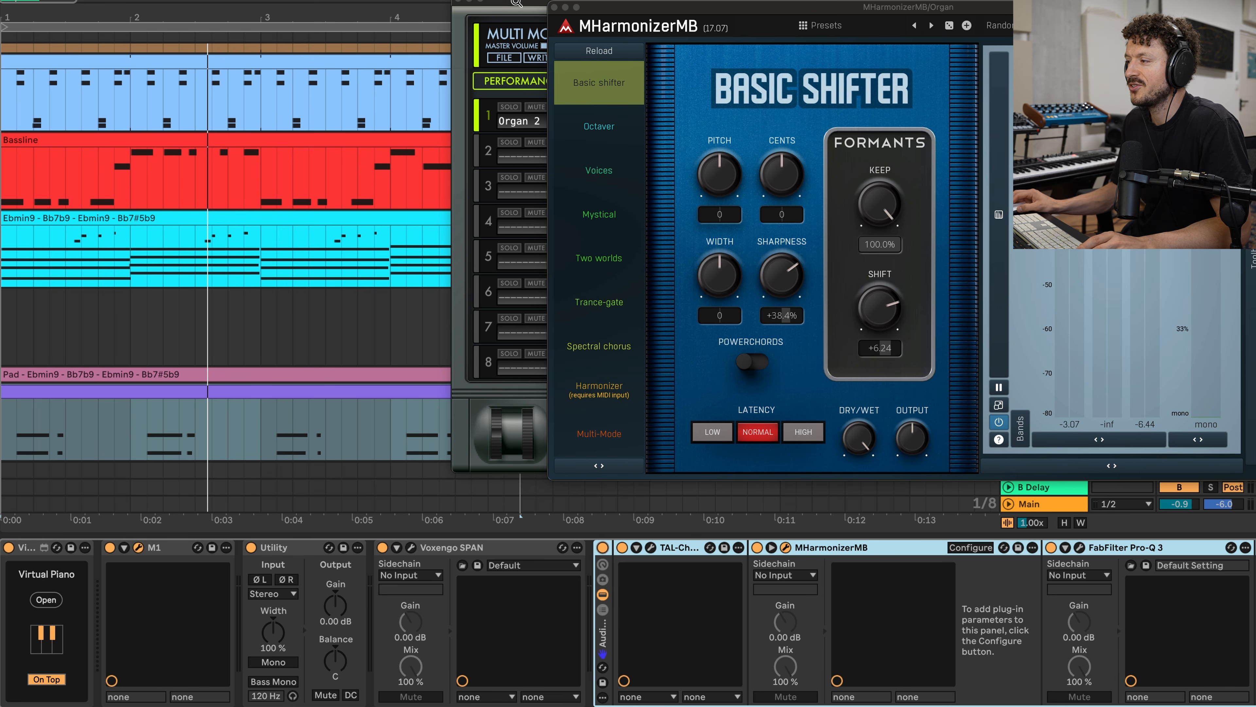
# Move the M1 window aside and audition its organ programs on the duplicate track, including Organ 2, Organ 1, Organ 4, Jazz-Perc. and Clicky BX3
pyautogui.moveTo(517, 2); pyautogui.dragTo(114, 3)
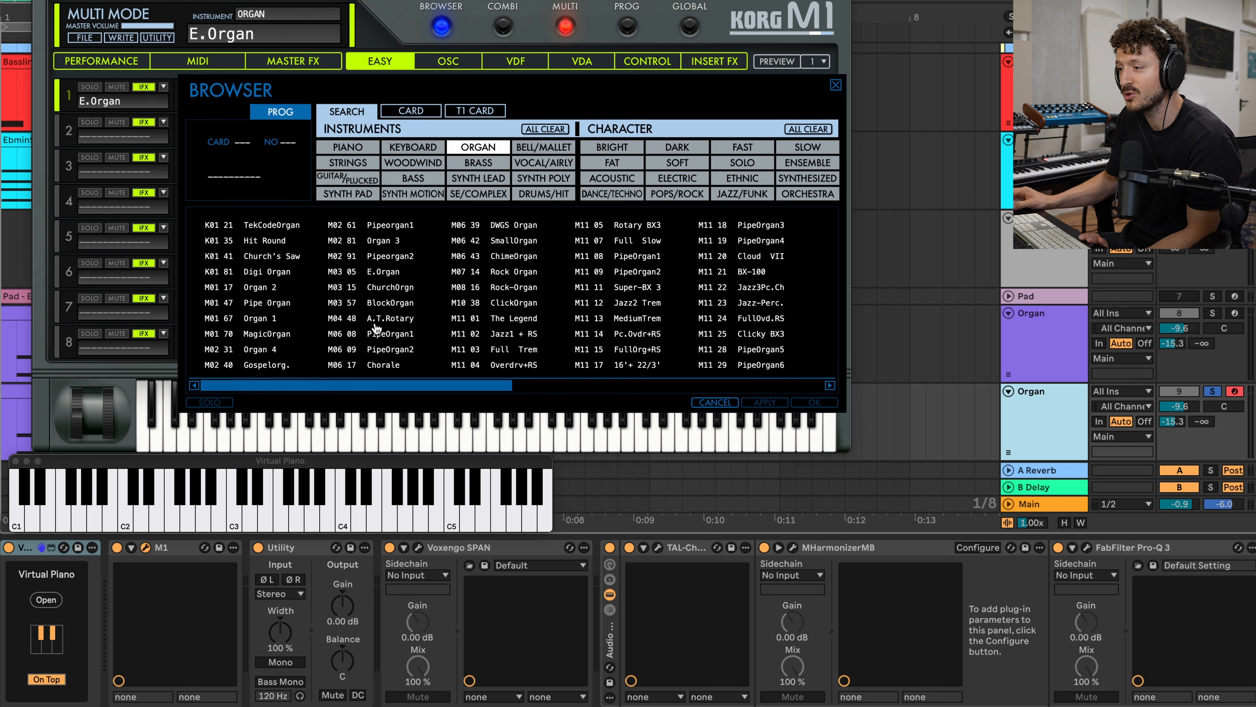
pyautogui.click(273, 290)
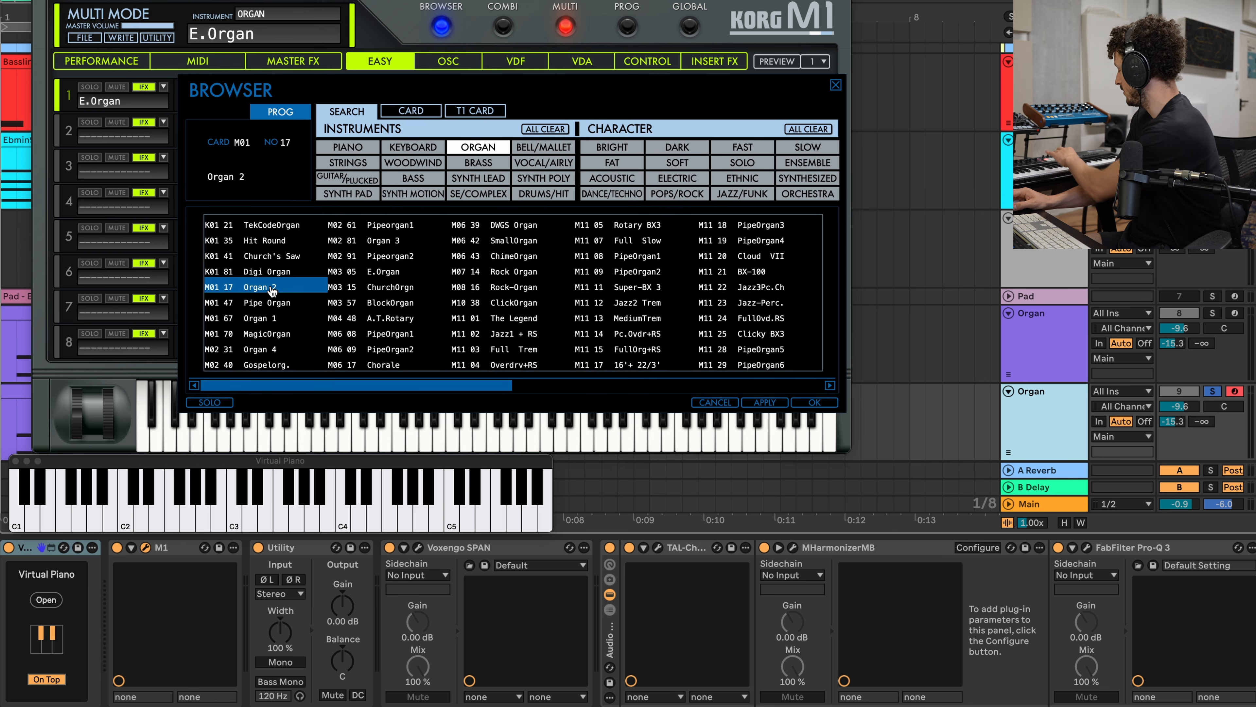
pyautogui.click(271, 320)
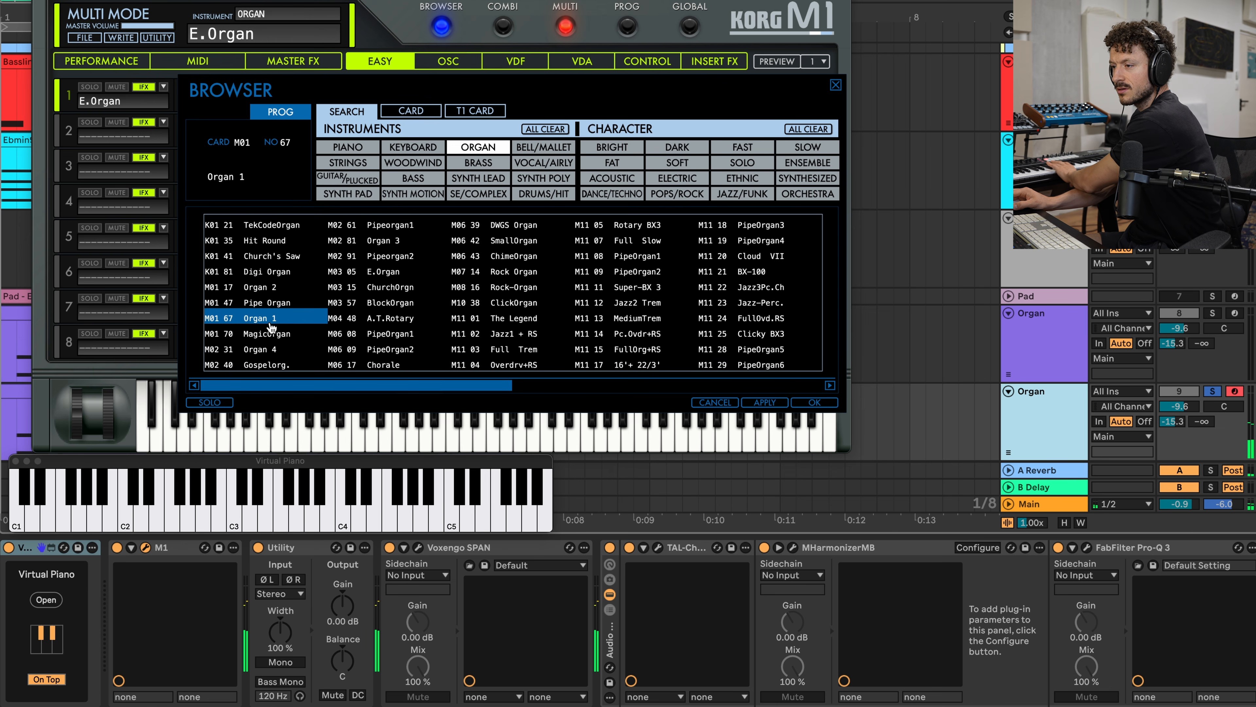
pyautogui.click(274, 351)
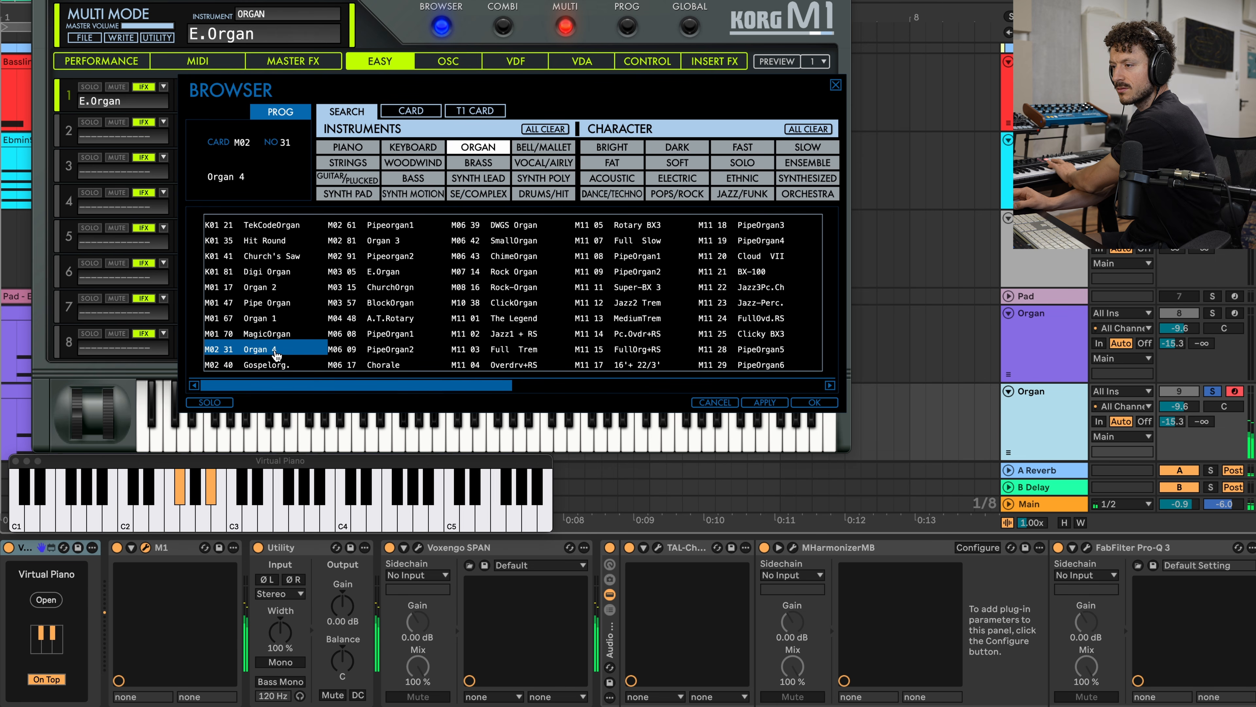
pyautogui.click(718, 270)
pyautogui.click(744, 290)
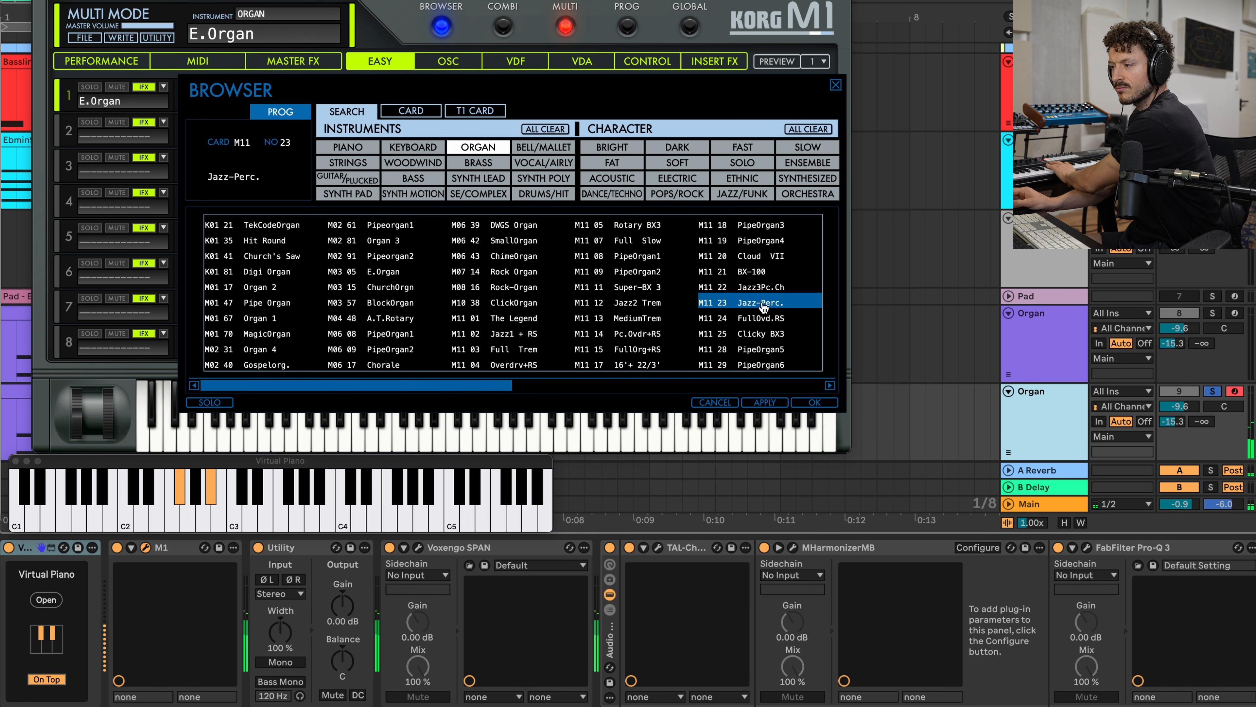
pyautogui.click(754, 318)
pyautogui.click(753, 331)
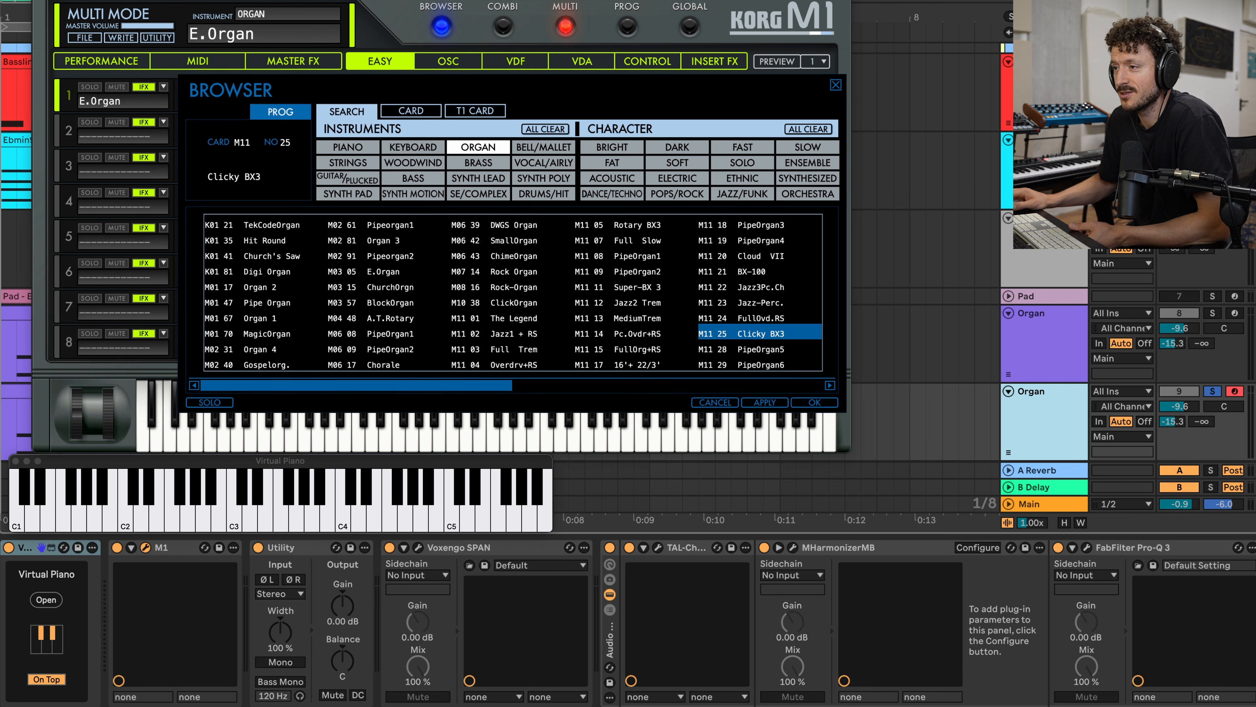
# Close the M1 window and delete the duplicated Organ track
pyautogui.click(40, 1)
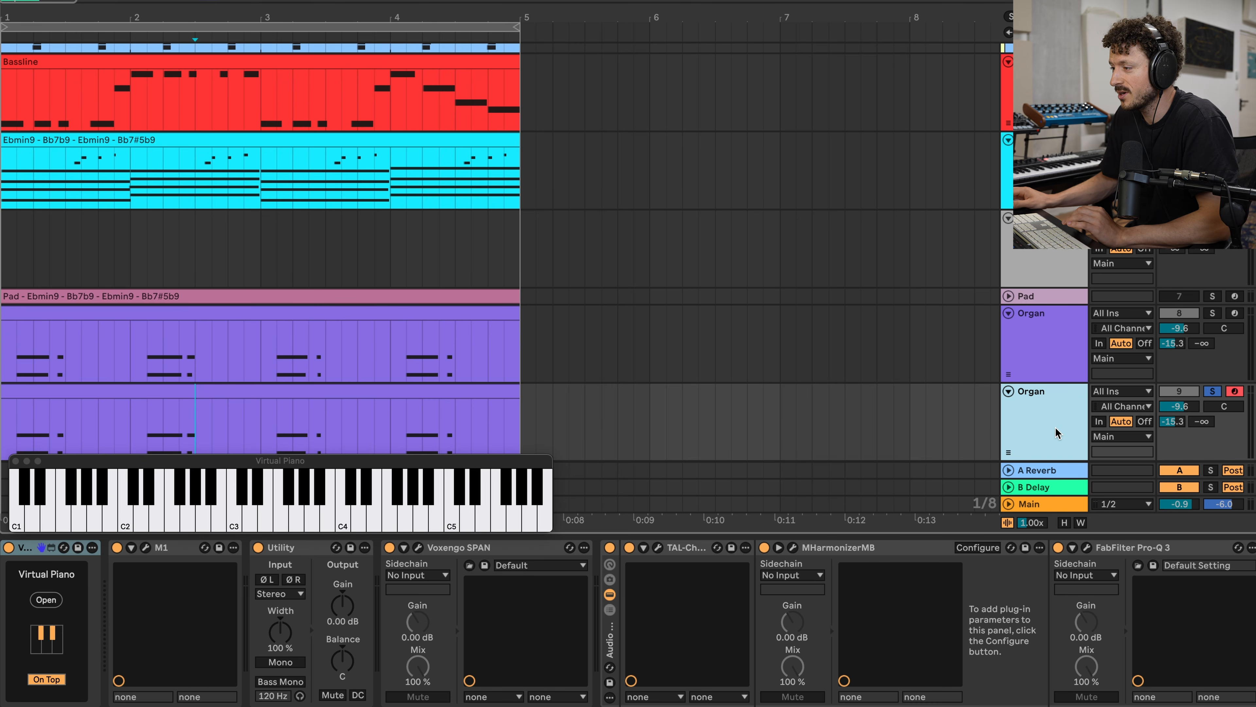
pyautogui.press('Delete')
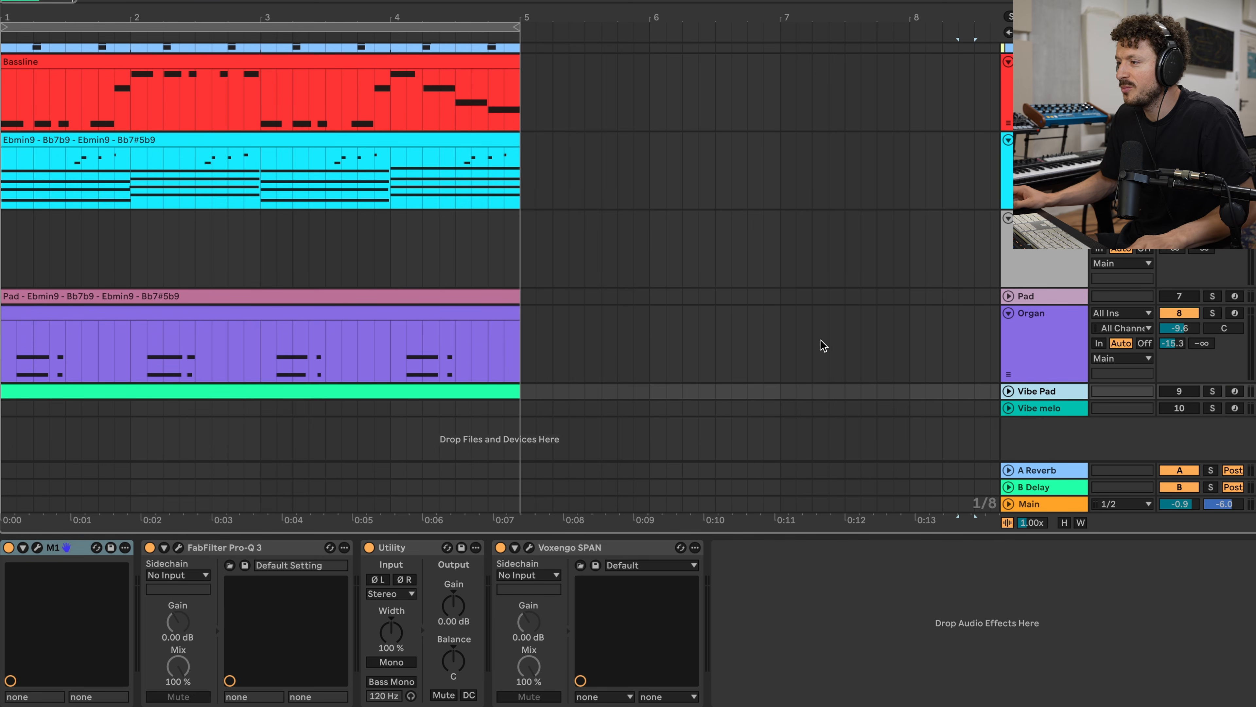
# Look over the arrangement's tracks and unfold the Vibe Pad track below the Organ
pyautogui.scroll(5, 649, 249)
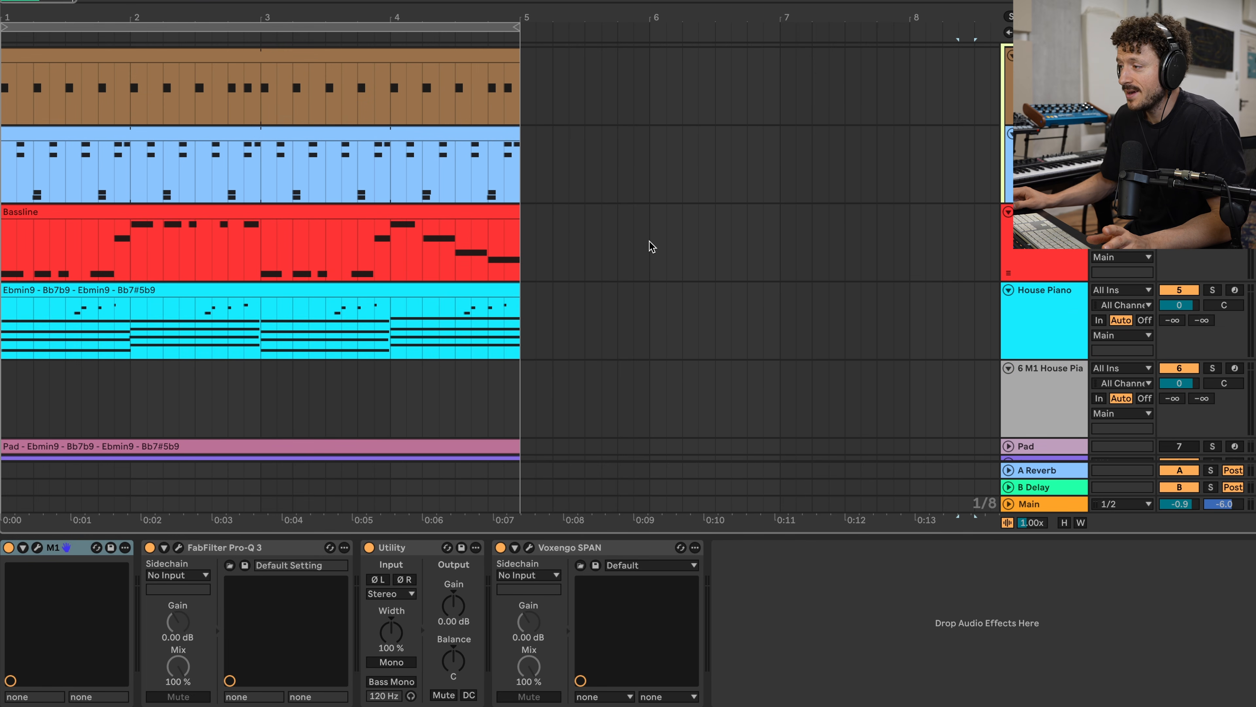
pyautogui.scroll(-2, 650, 245)
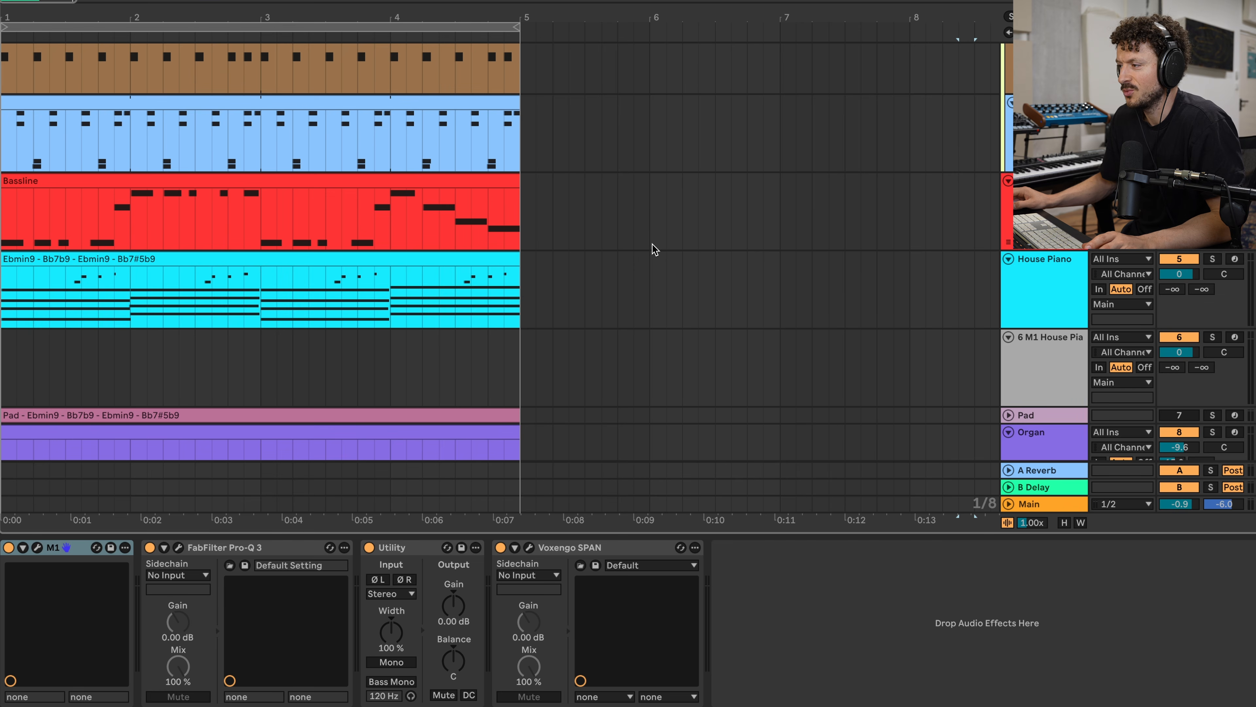
pyautogui.scroll(-3, 653, 249)
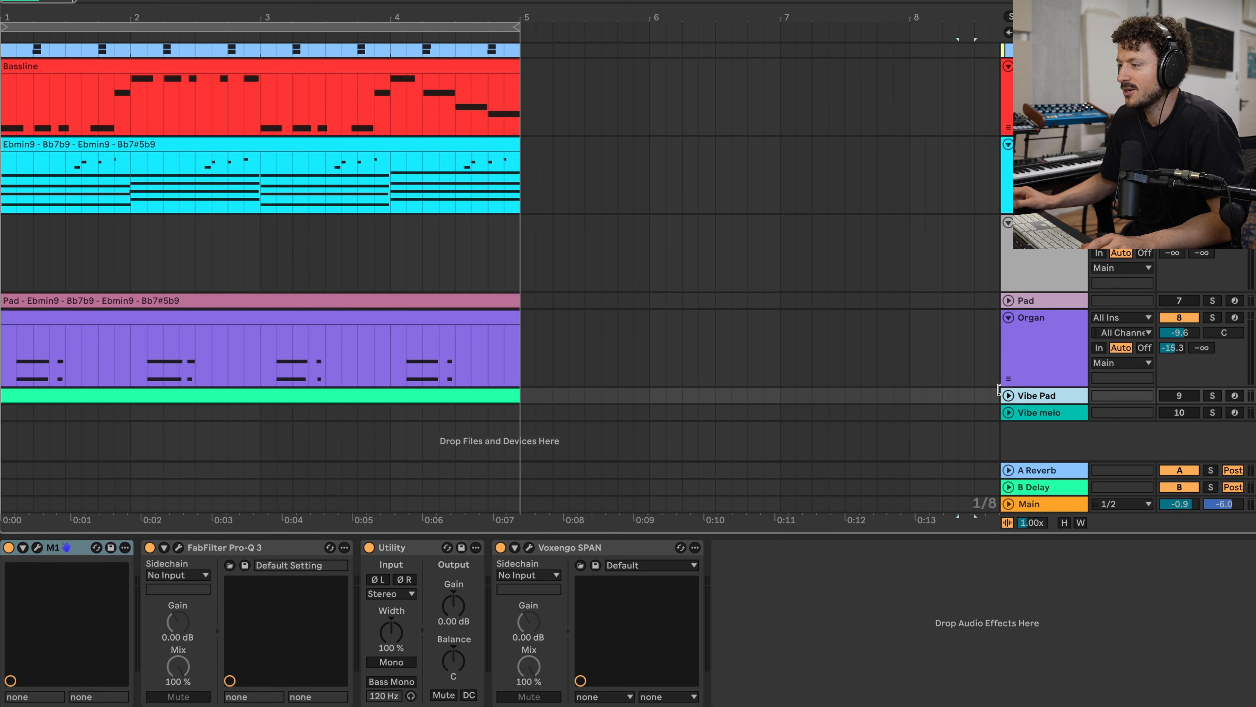
pyautogui.click(1008, 396)
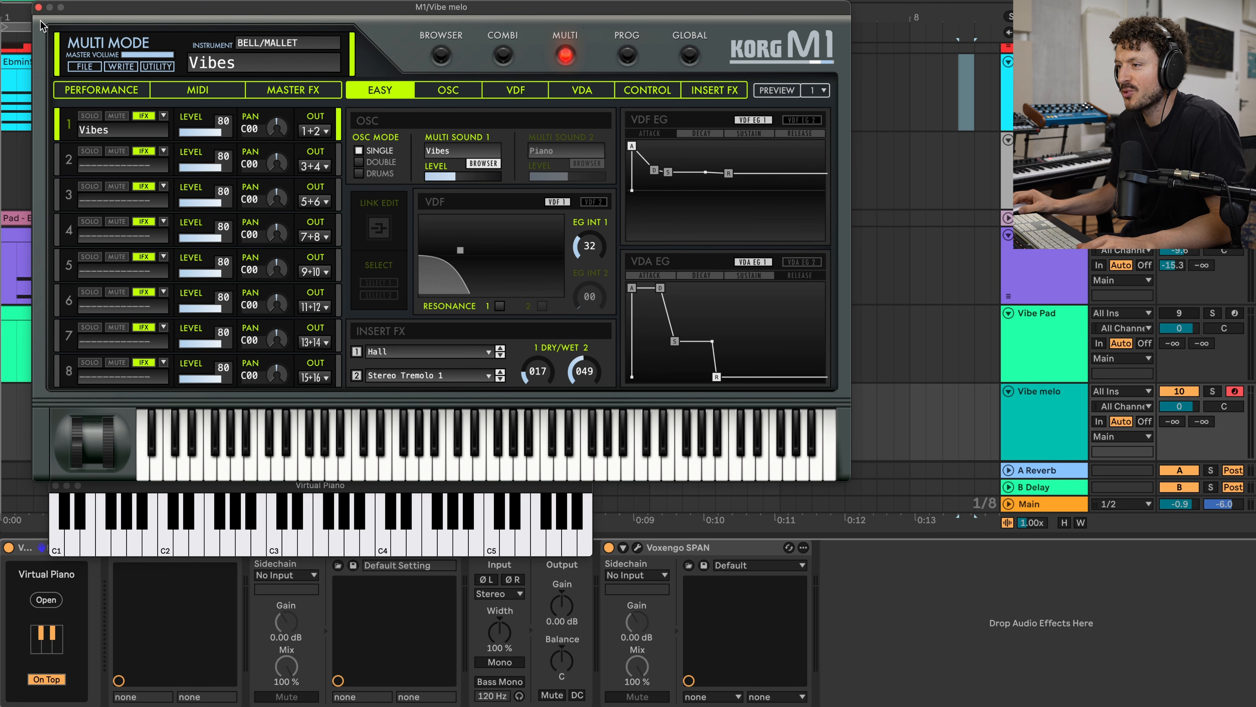
# Close the Vibe melo track's M1 window and open the Vibe Pad clip's notes
pyautogui.click(39, 8)
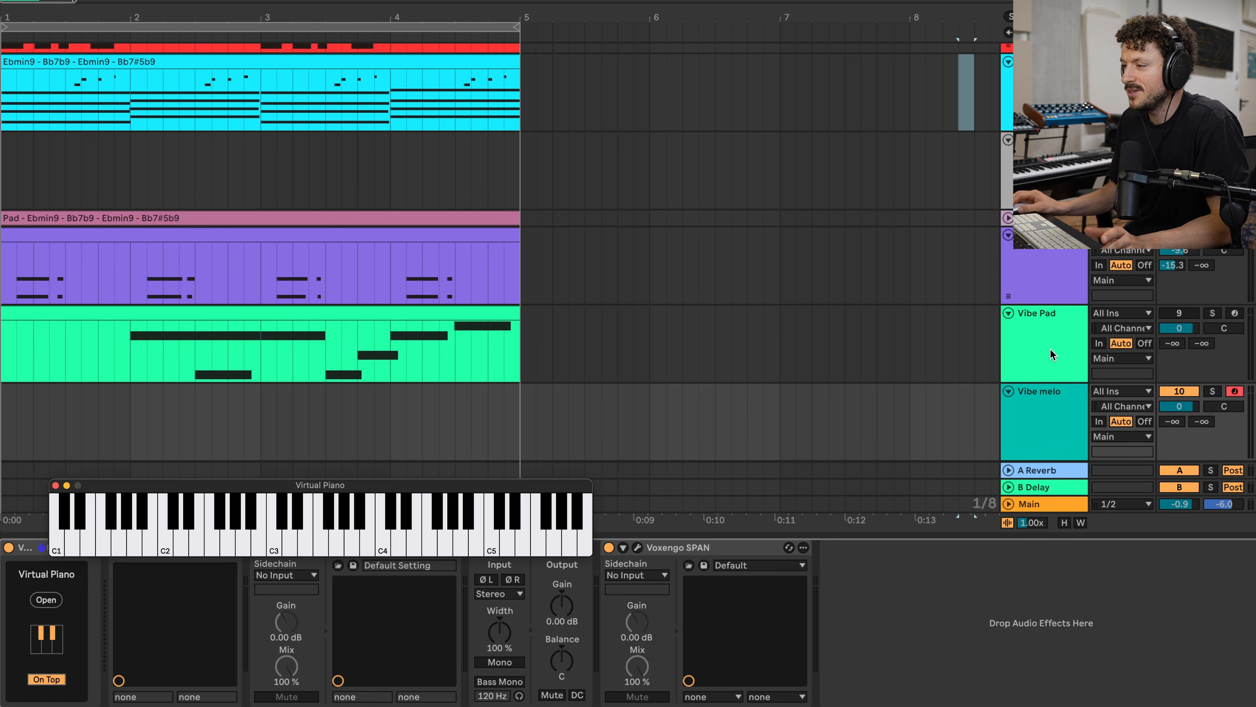
pyautogui.click(1033, 335)
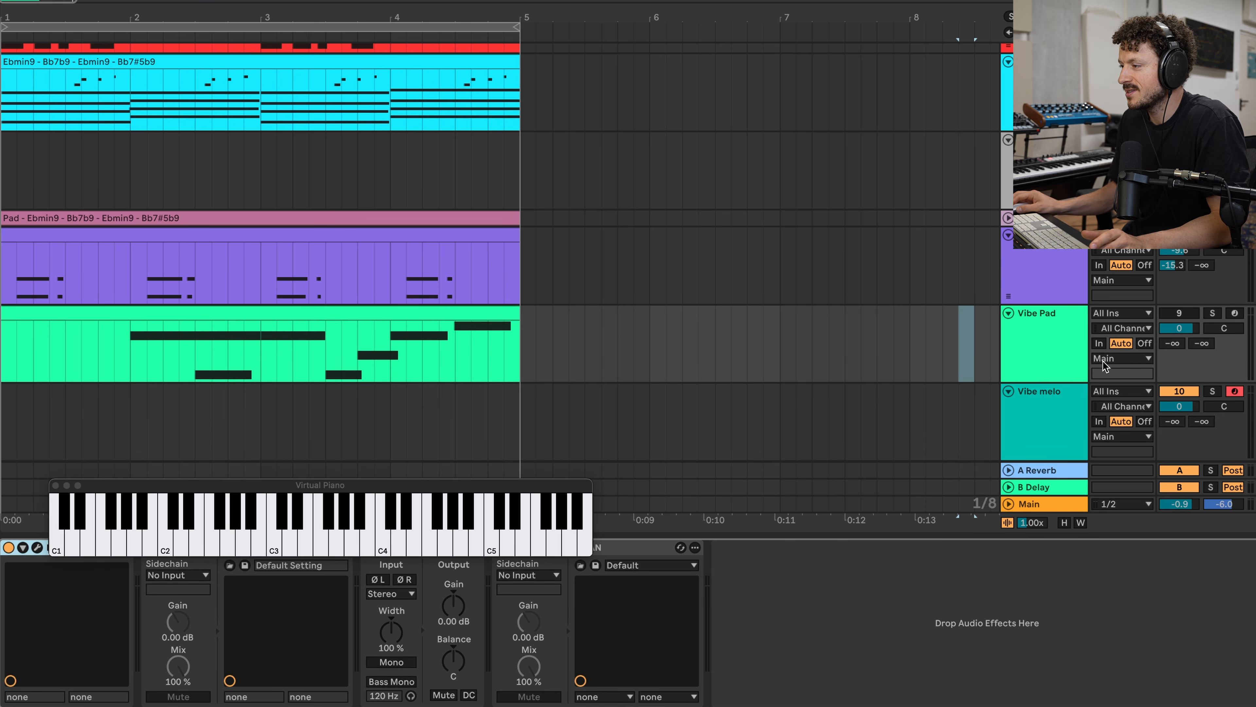
pyautogui.doubleClick(473, 321)
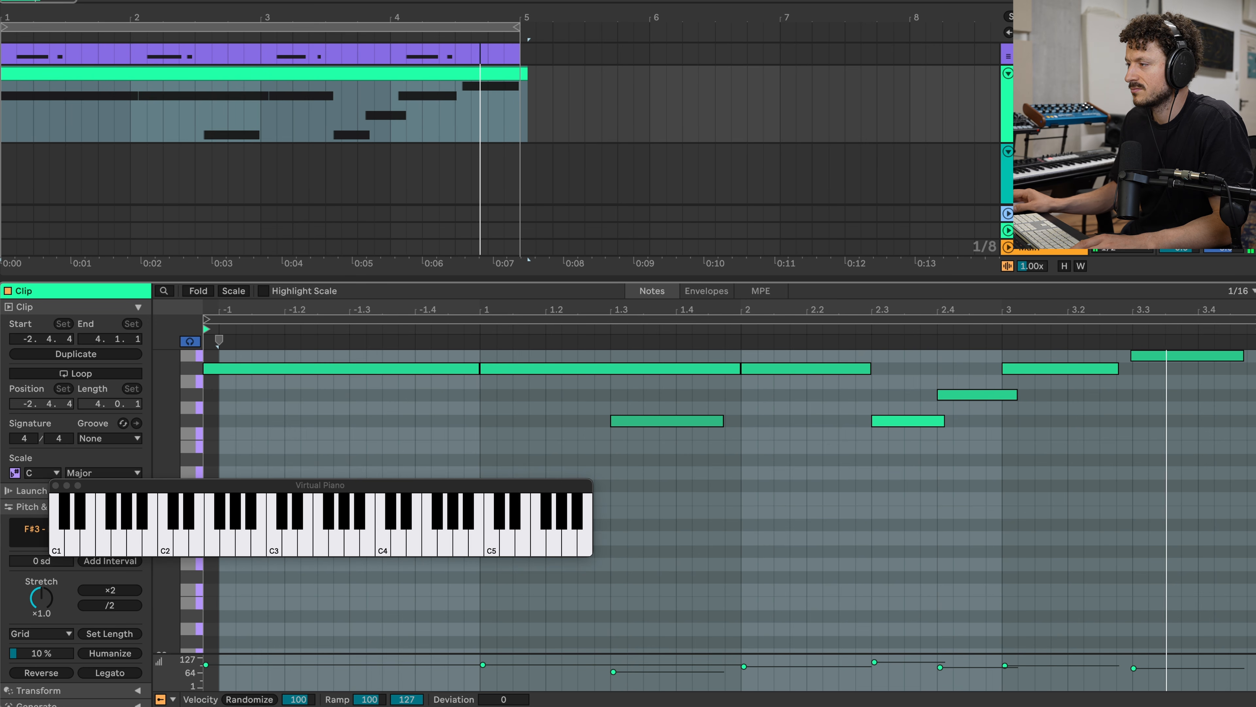
# Leave the Vibe Pad clip's notes, open the track's M1 instrument and move its window clear of the track controls
pyautogui.hotkey('alt', '2')
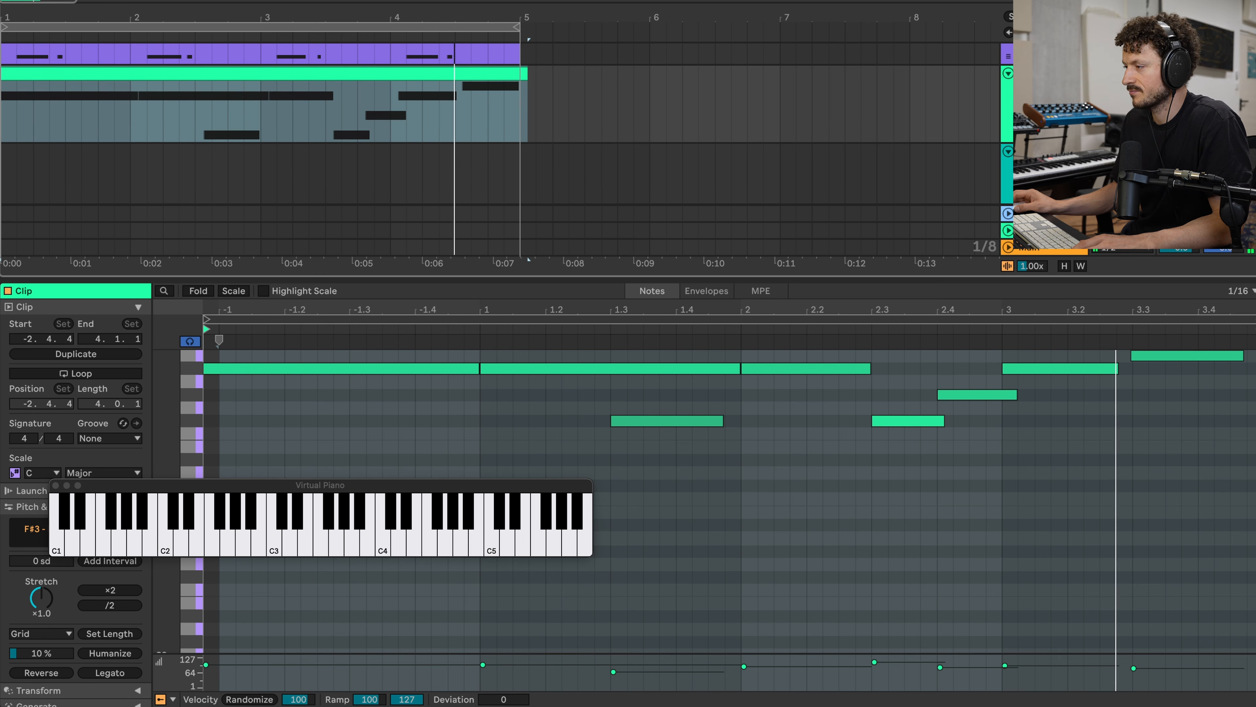
pyautogui.hotkey('shift', 'Tab')
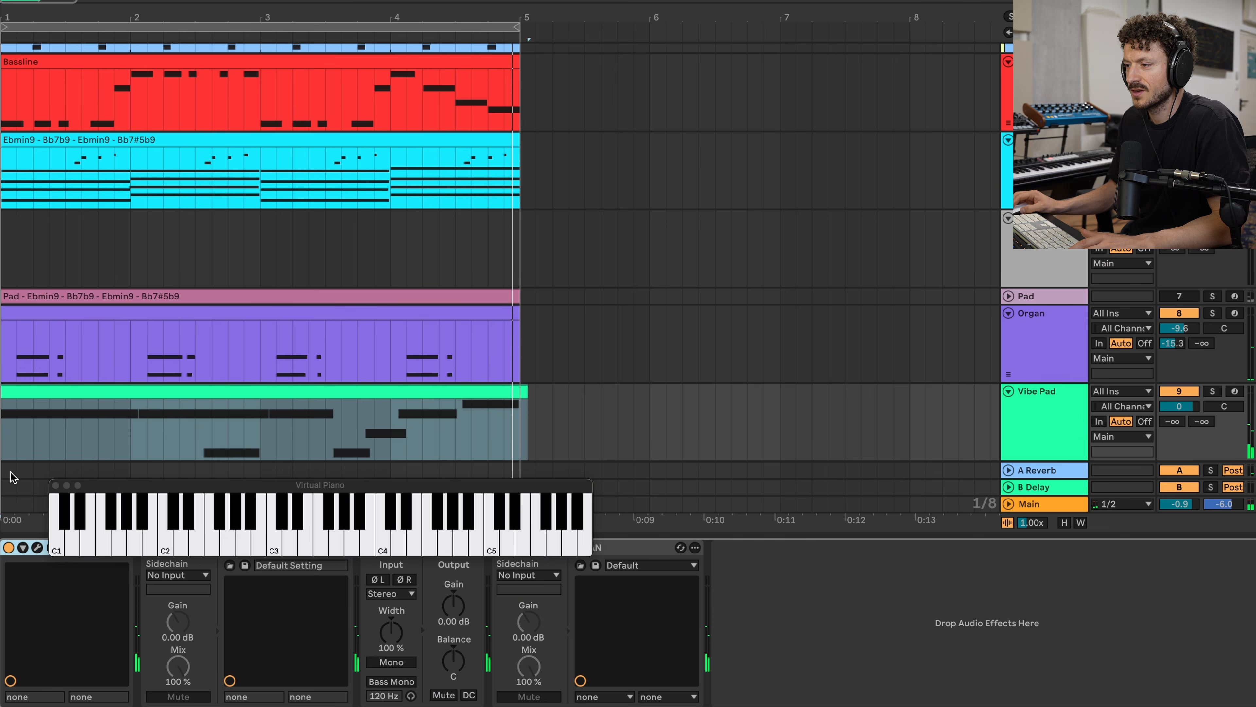
pyautogui.click(36, 548)
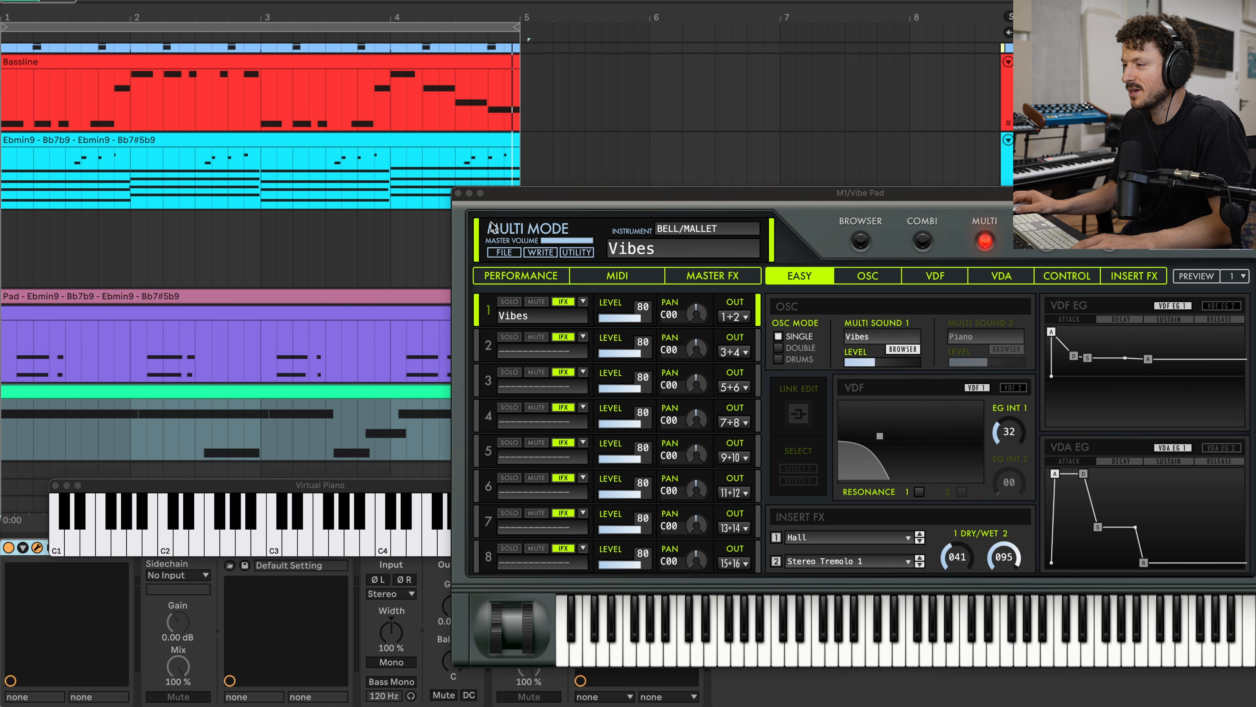
pyautogui.moveTo(781, 195); pyautogui.dragTo(588, 179)
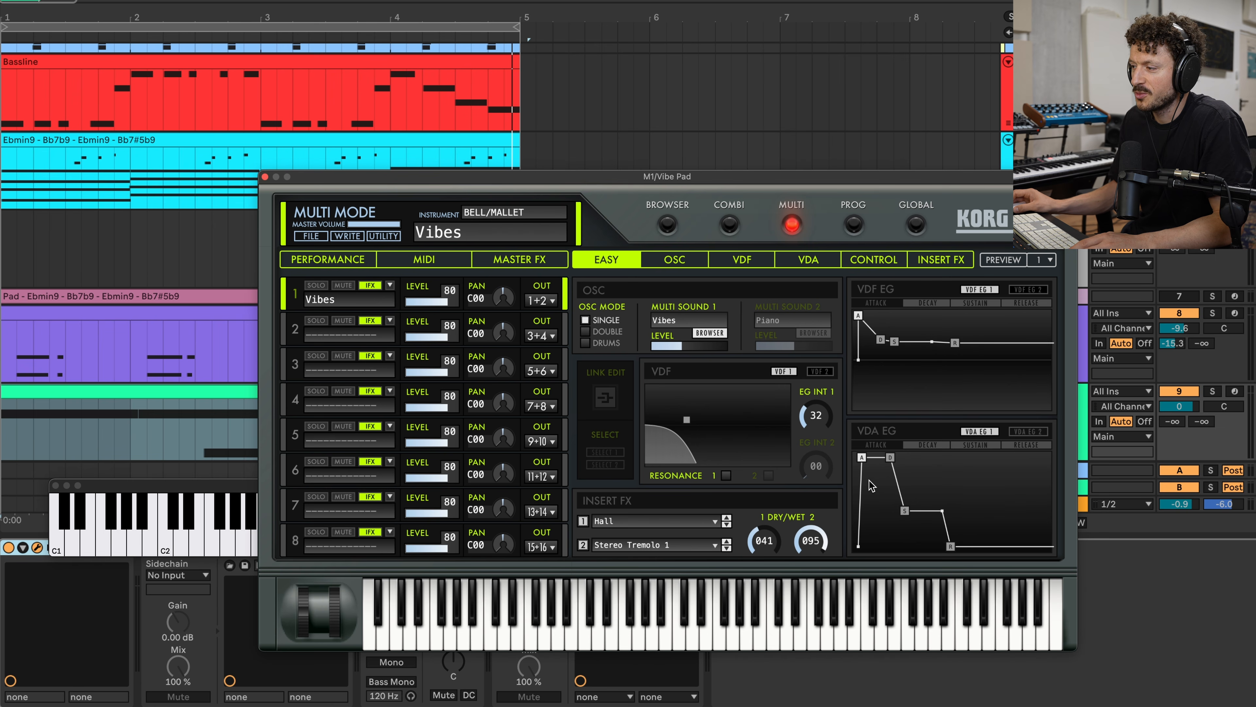
# Shorten the attack in the Vibe Pad's VDA EG and audition the track soloed
pyautogui.moveTo(859, 464)
pyautogui.moveTo(860, 464); pyautogui.dragTo(856, 463)
pyautogui.click(148, 256)
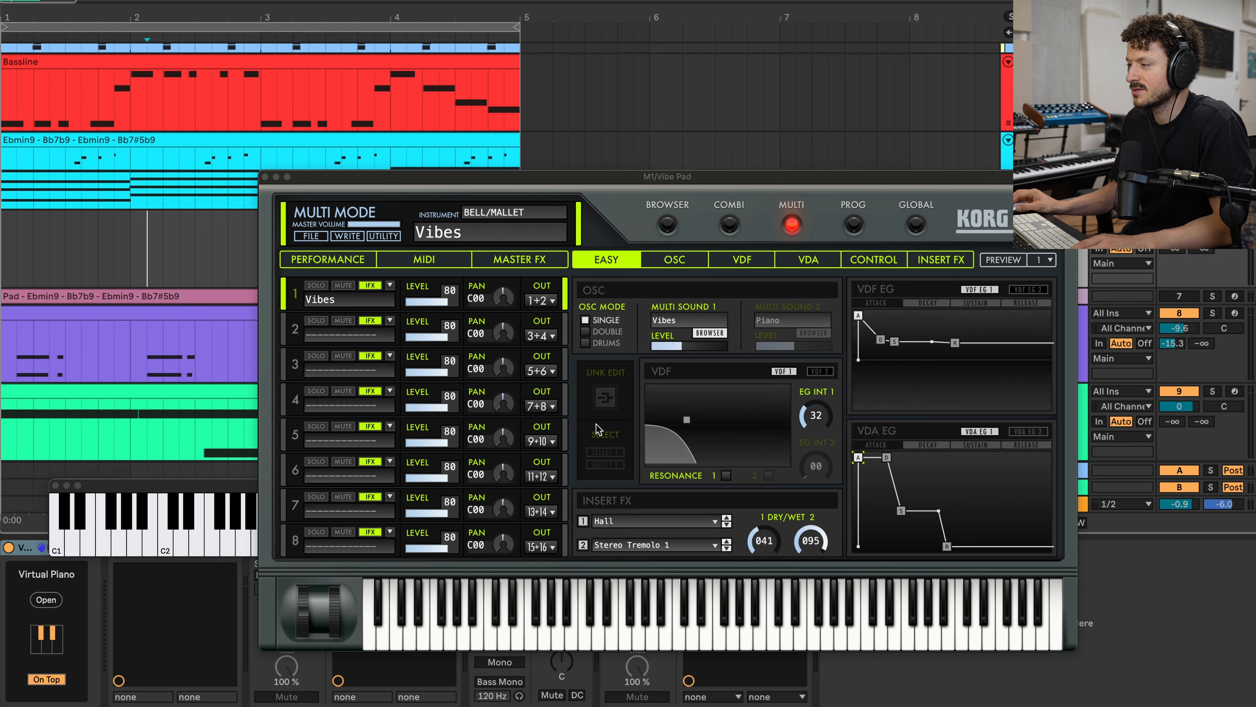
pyautogui.click(1212, 391)
pyautogui.press('space')
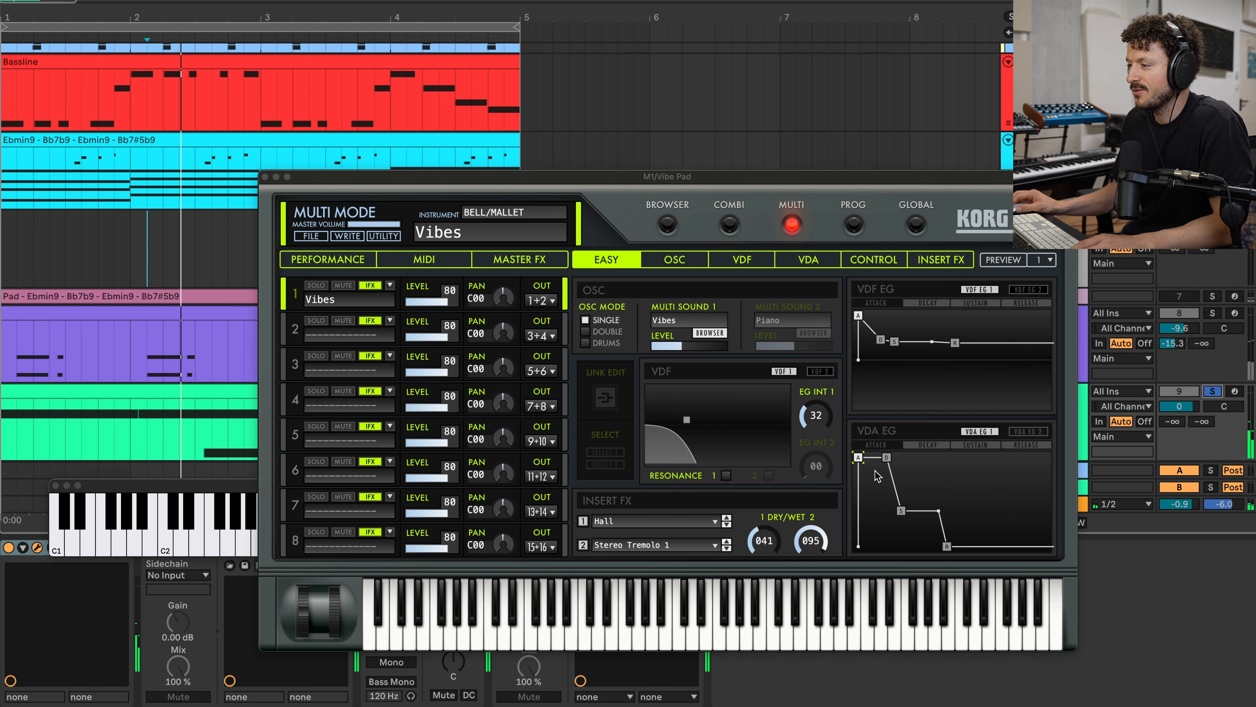
pyautogui.press('space')
pyautogui.press('space')
# Lengthen the Vibe Pad's VDA EG attack, audition it from bar 2, and bring it back to a short attack
pyautogui.moveTo(858, 460); pyautogui.dragTo(877, 461)
pyautogui.click(138, 446)
pyautogui.press('space')
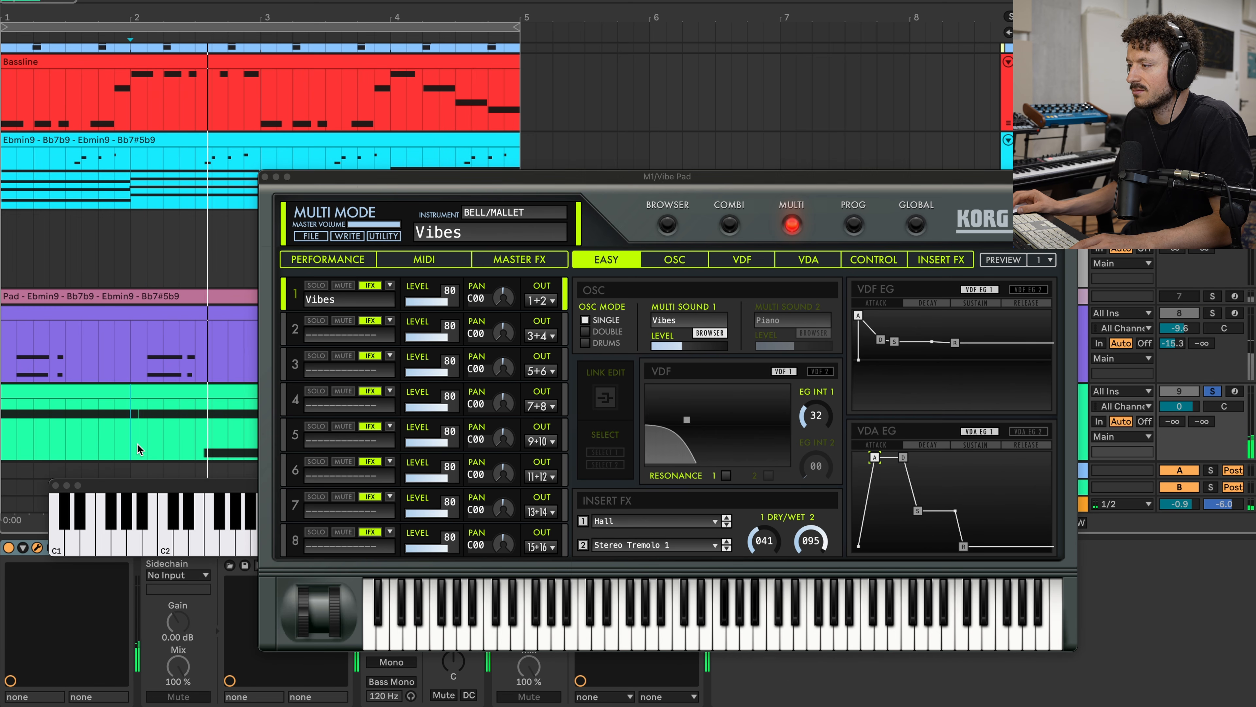
pyautogui.click(864, 461)
pyautogui.moveTo(873, 458); pyautogui.dragTo(862, 459)
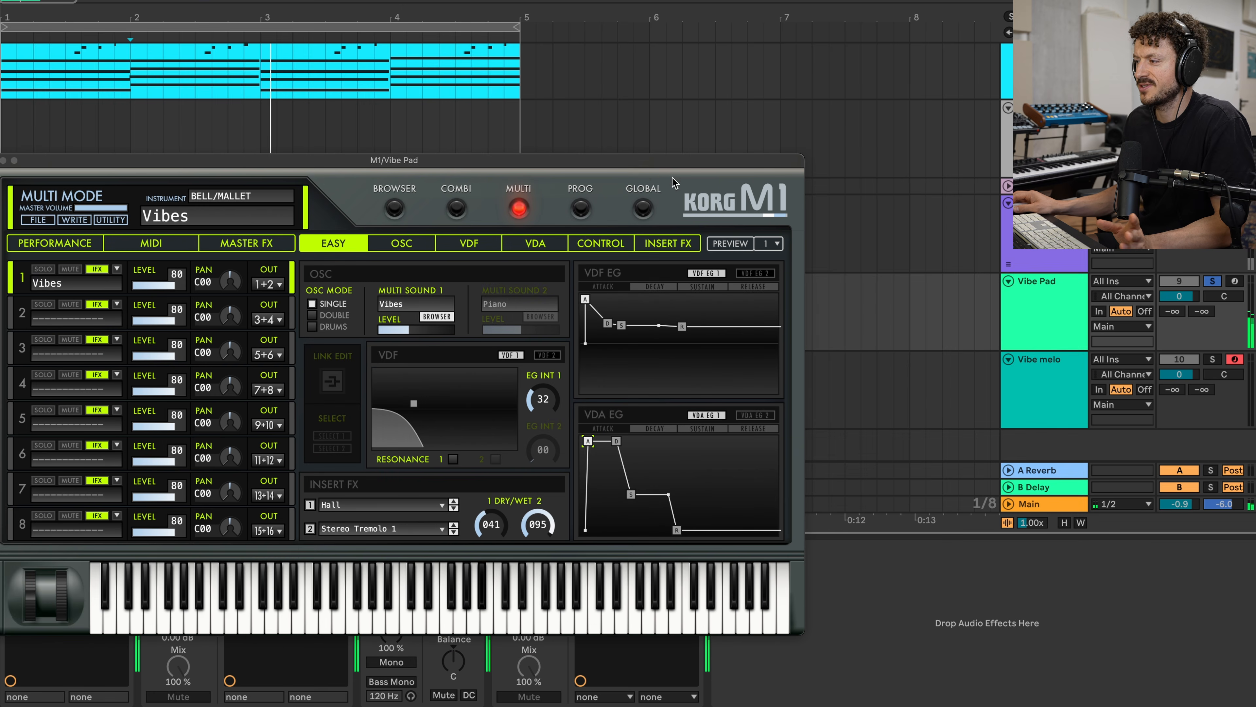
# Close the Vibe Pad's M1 window and move the Virtual Piano up, clear of the device chain
pyautogui.click(872, 192)
pyautogui.click(874, 391)
pyautogui.moveTo(51, 166); pyautogui.dragTo(274, 50)
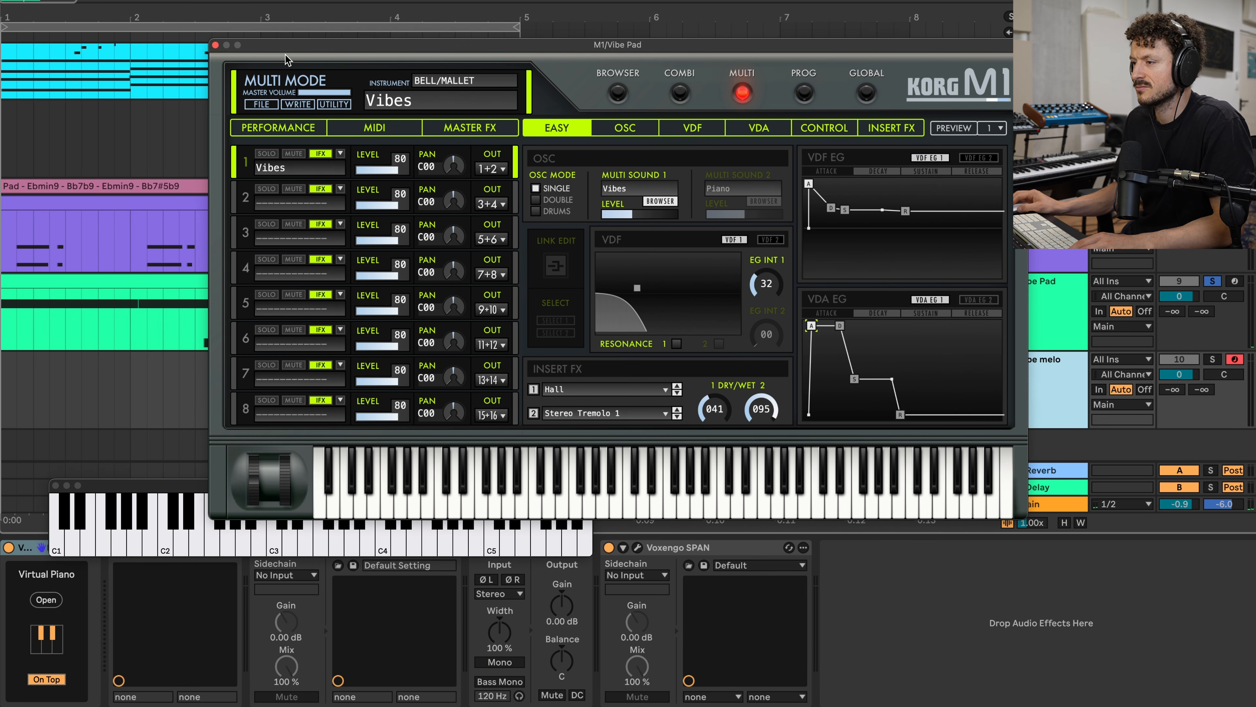
pyautogui.click(216, 45)
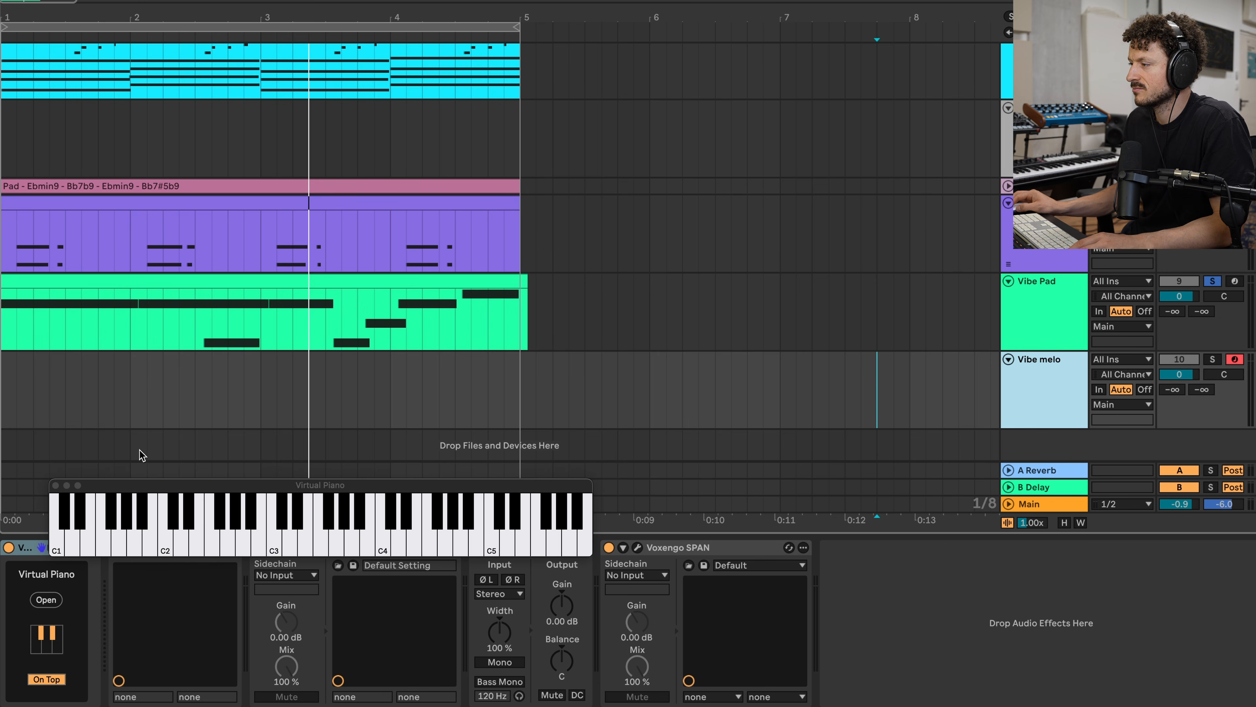
pyautogui.moveTo(141, 485); pyautogui.dragTo(117, 410)
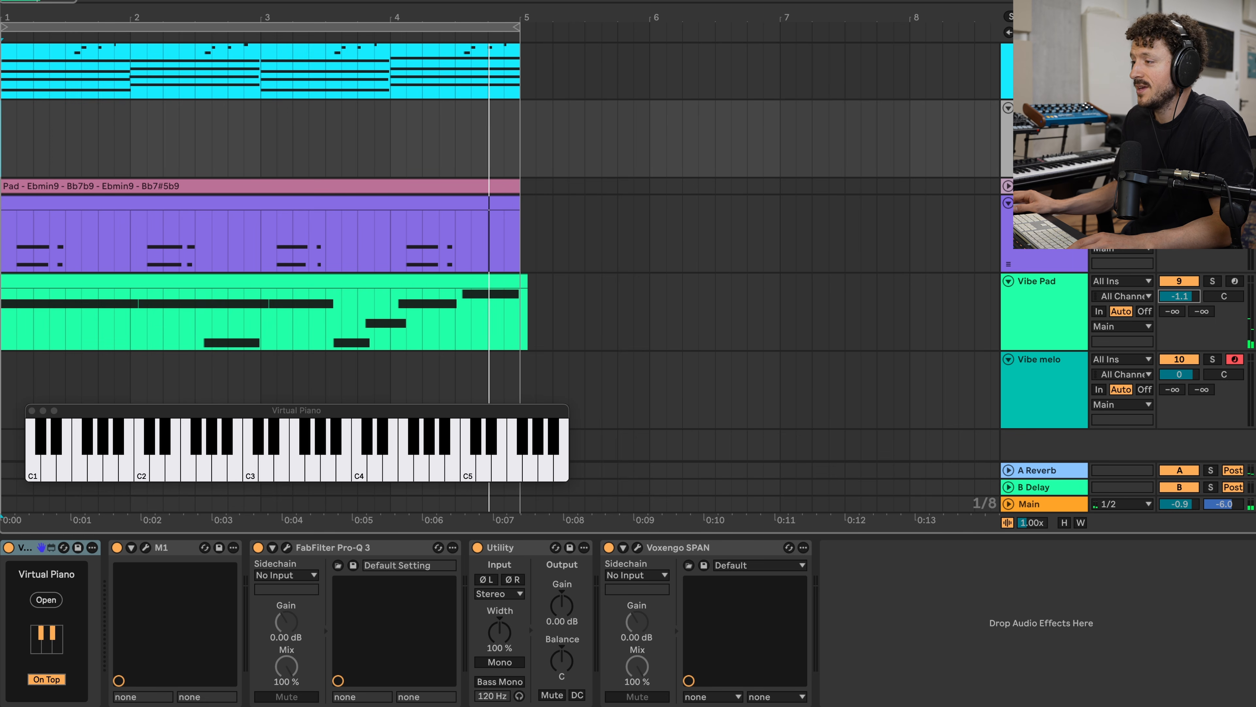
# Unfold the Pad track and audition its chords soloed
pyautogui.click(1009, 187)
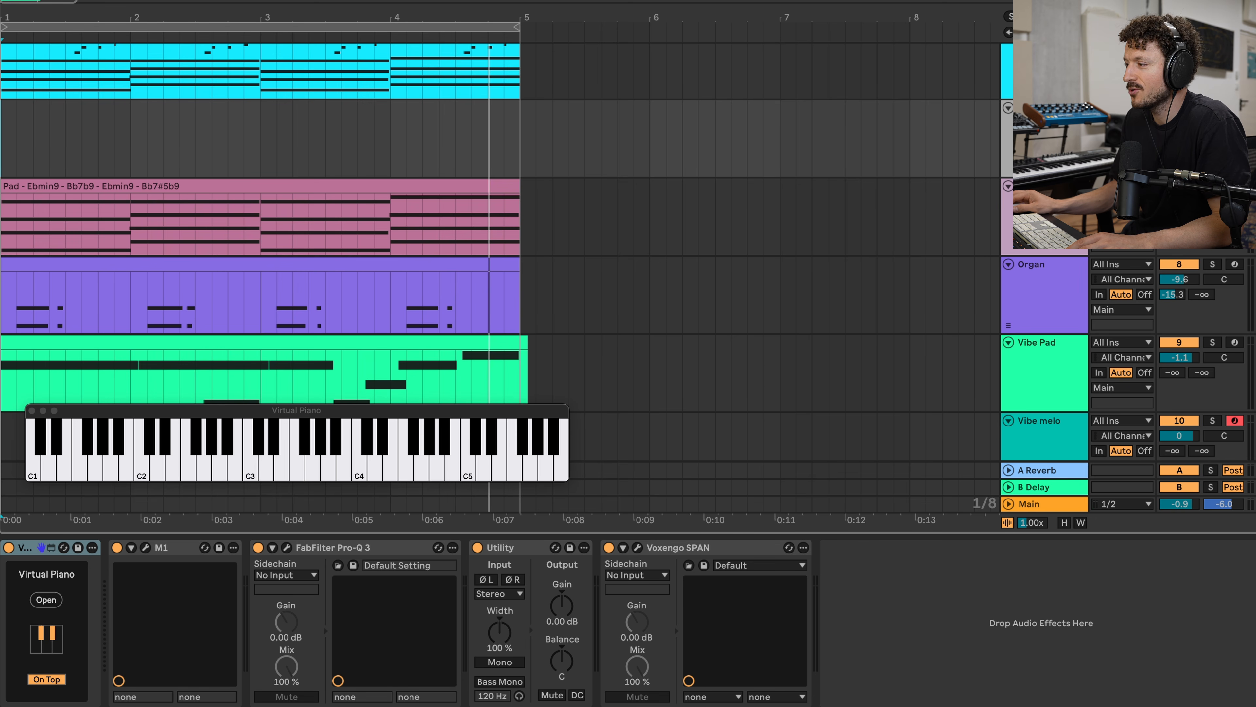
pyautogui.click(1212, 187)
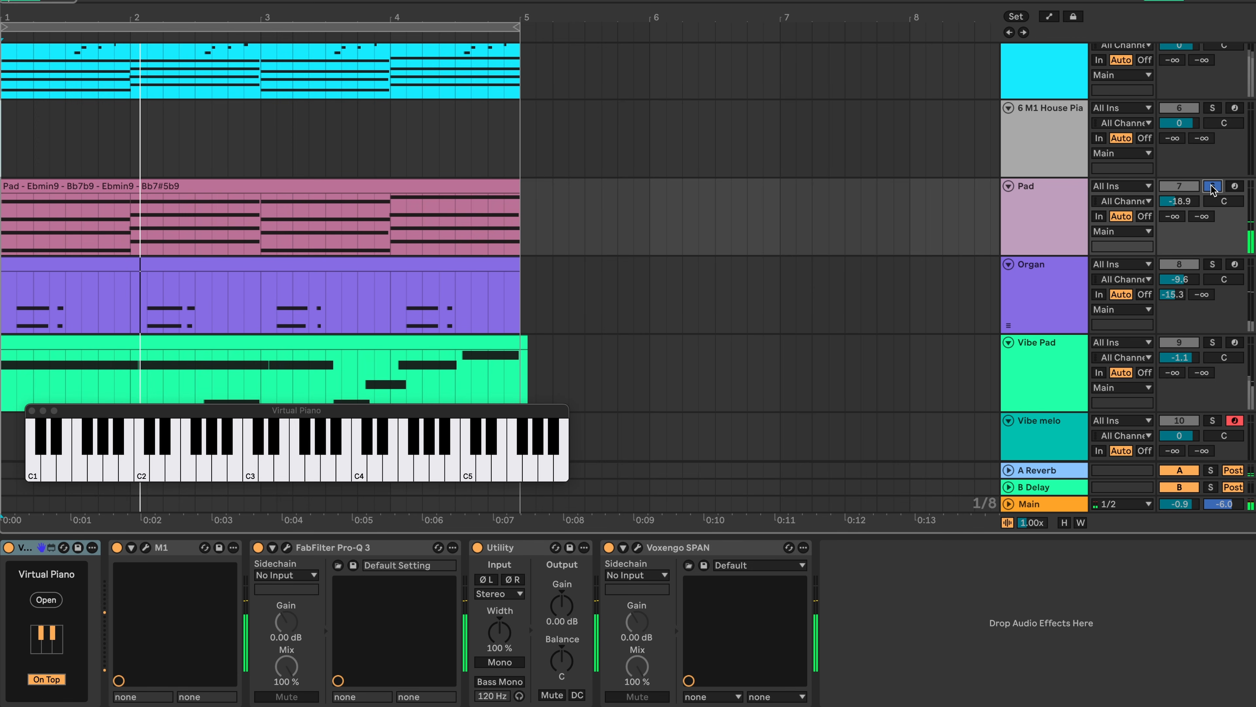
pyautogui.press('space')
pyautogui.press('space')
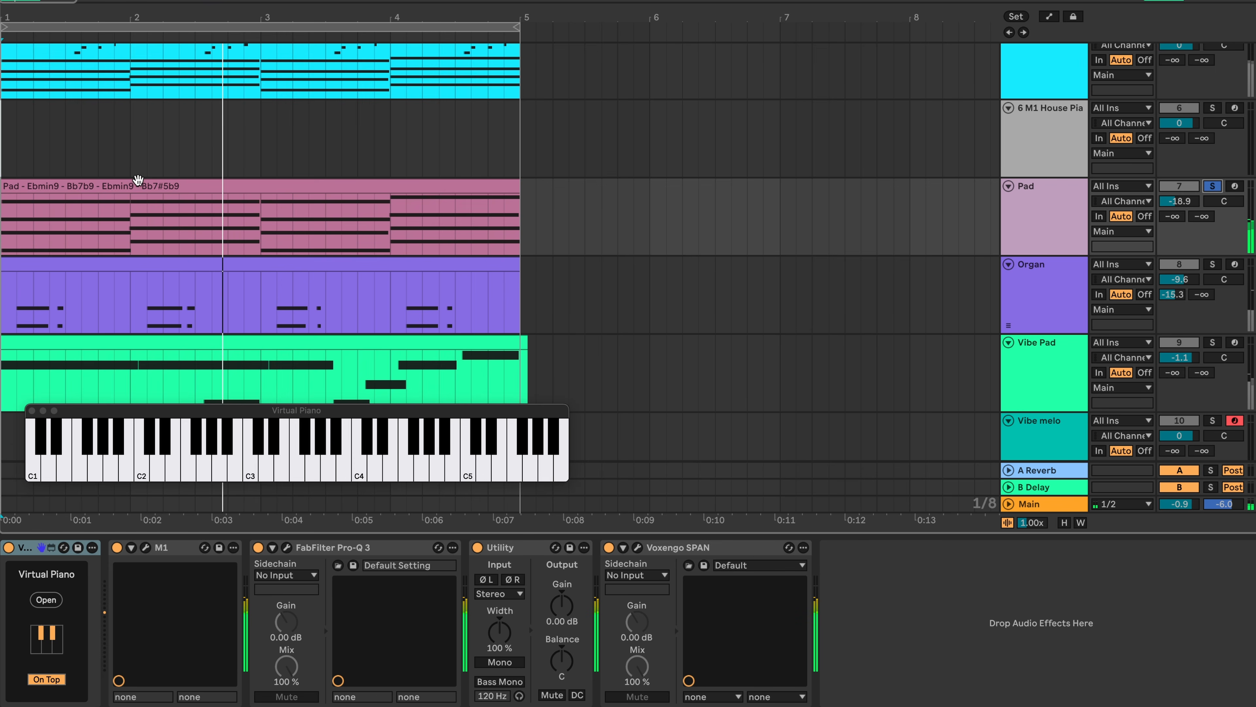
pyautogui.press('space')
# Open the Pad track's M1 instrument, move its window aside and display its Easy page
pyautogui.click(1042, 225)
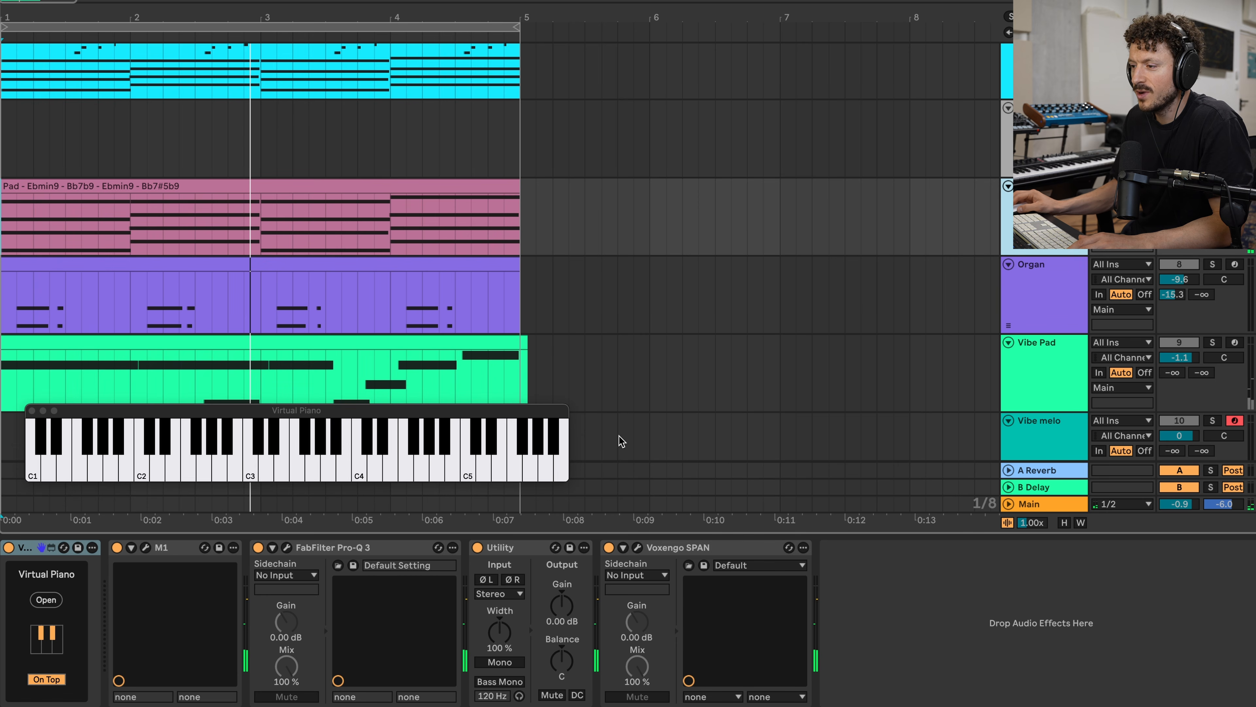
pyautogui.click(146, 547)
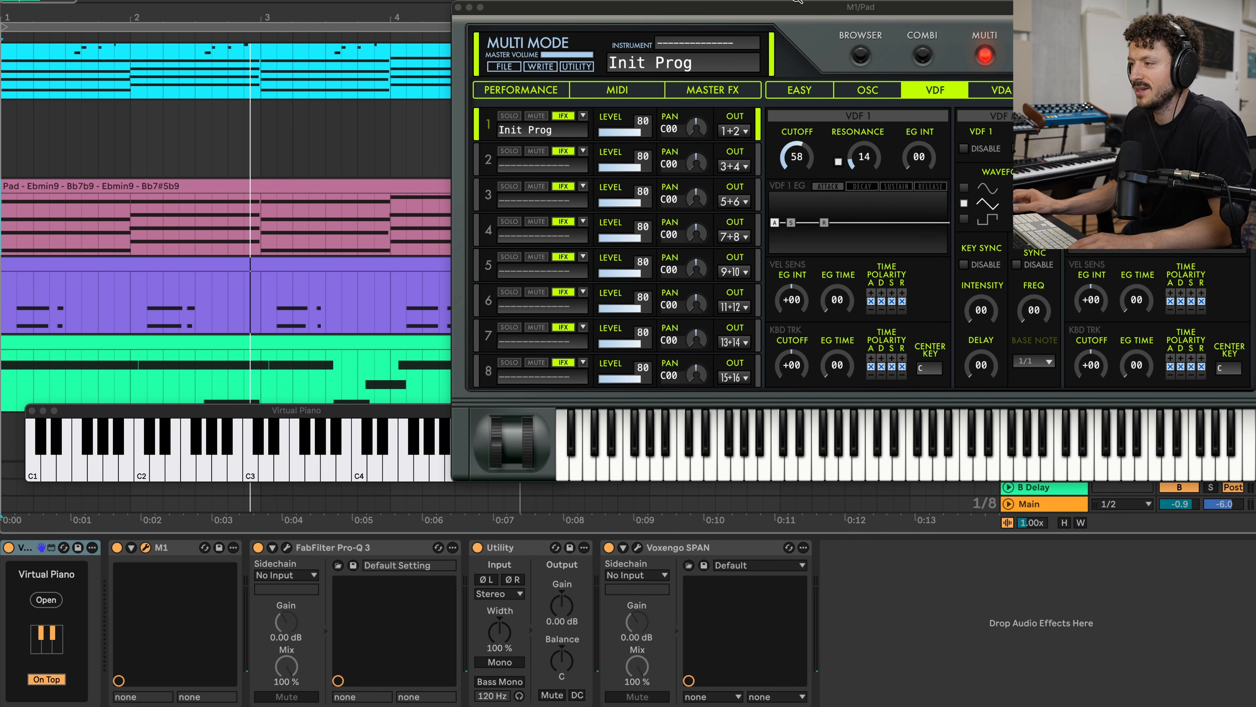
pyautogui.moveTo(708, 8); pyautogui.dragTo(258, 9)
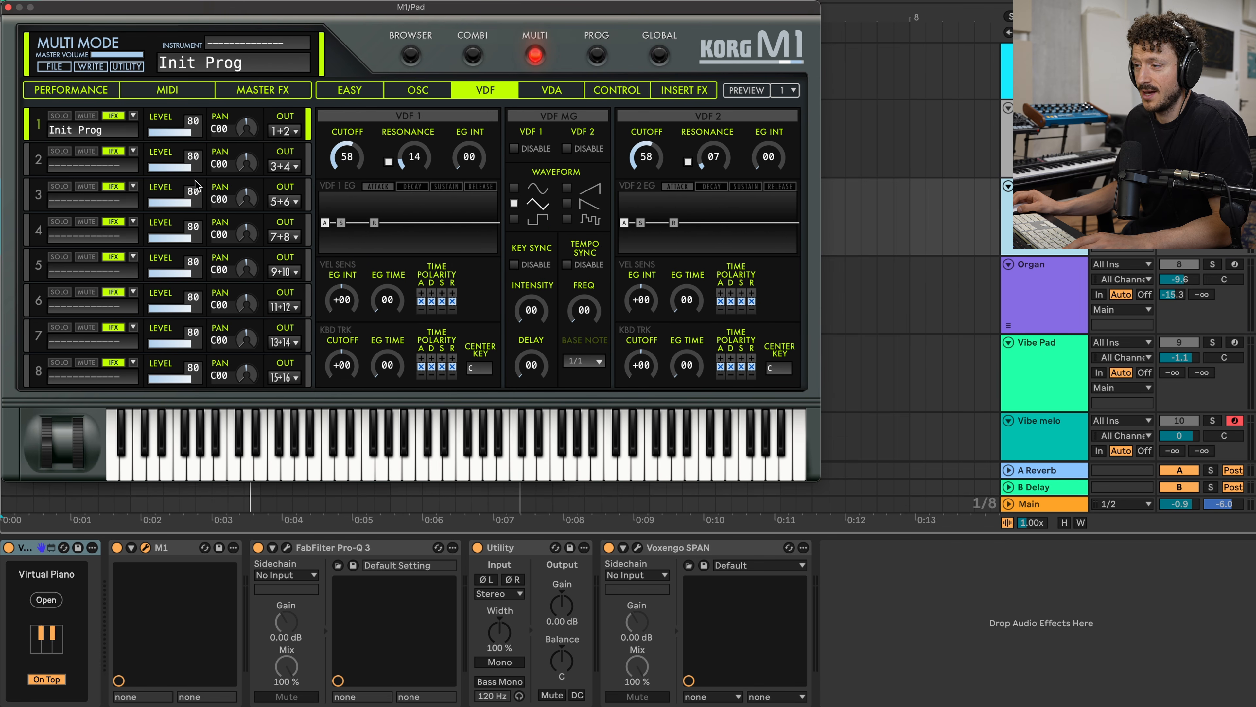
pyautogui.click(369, 97)
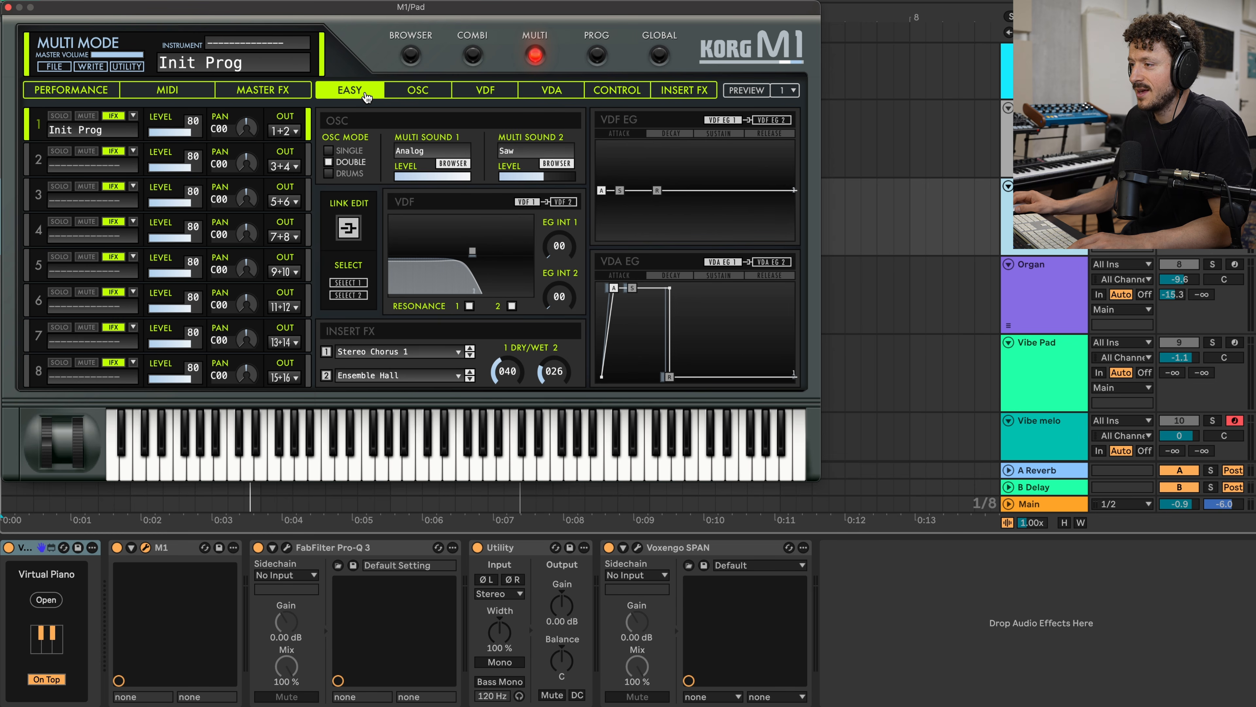
pyautogui.click(398, 95)
pyautogui.click(374, 97)
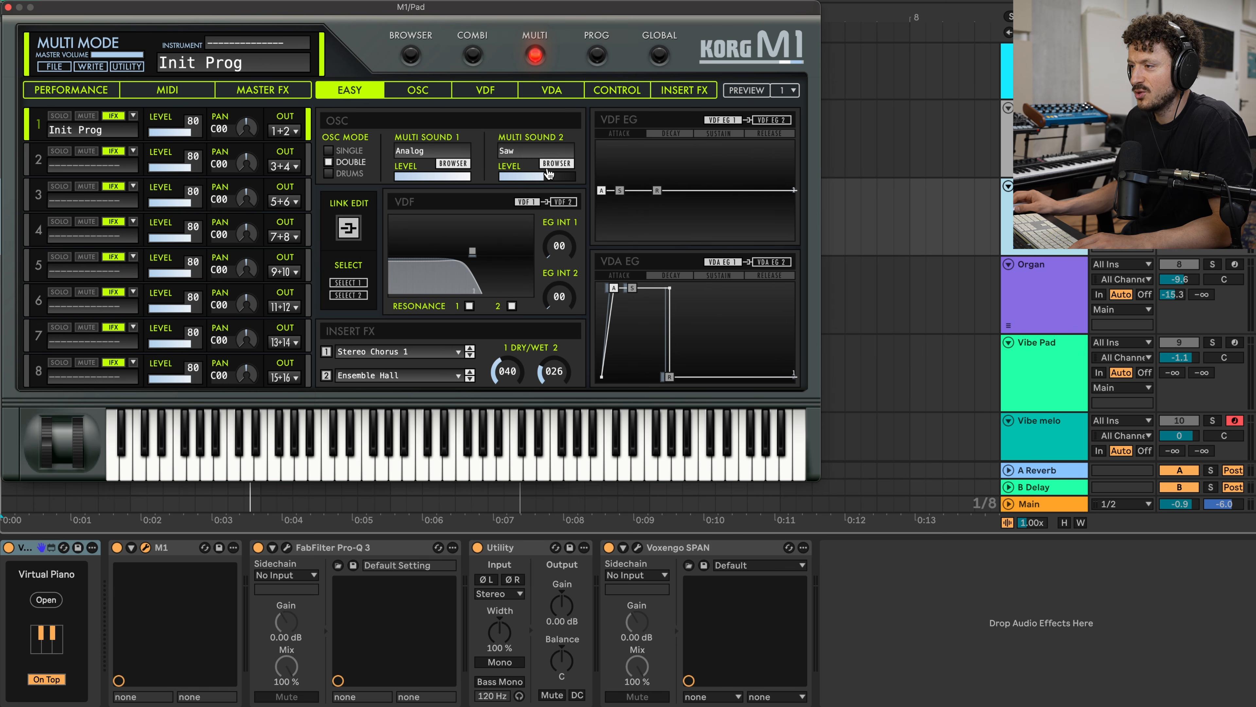
# Check the Pad's multisounds in their browsers, choosing Analog for Multi Sound 1 and Saw for Multi Sound 2
pyautogui.click(452, 164)
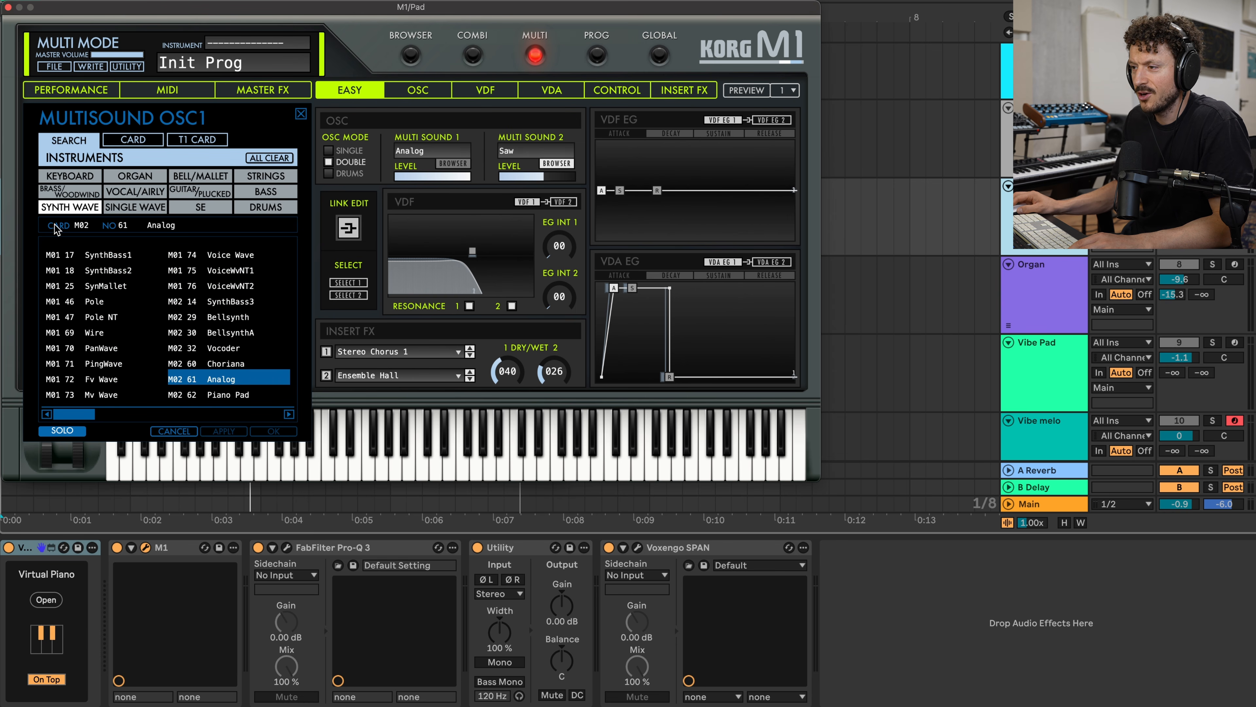
pyautogui.doubleClick(207, 379)
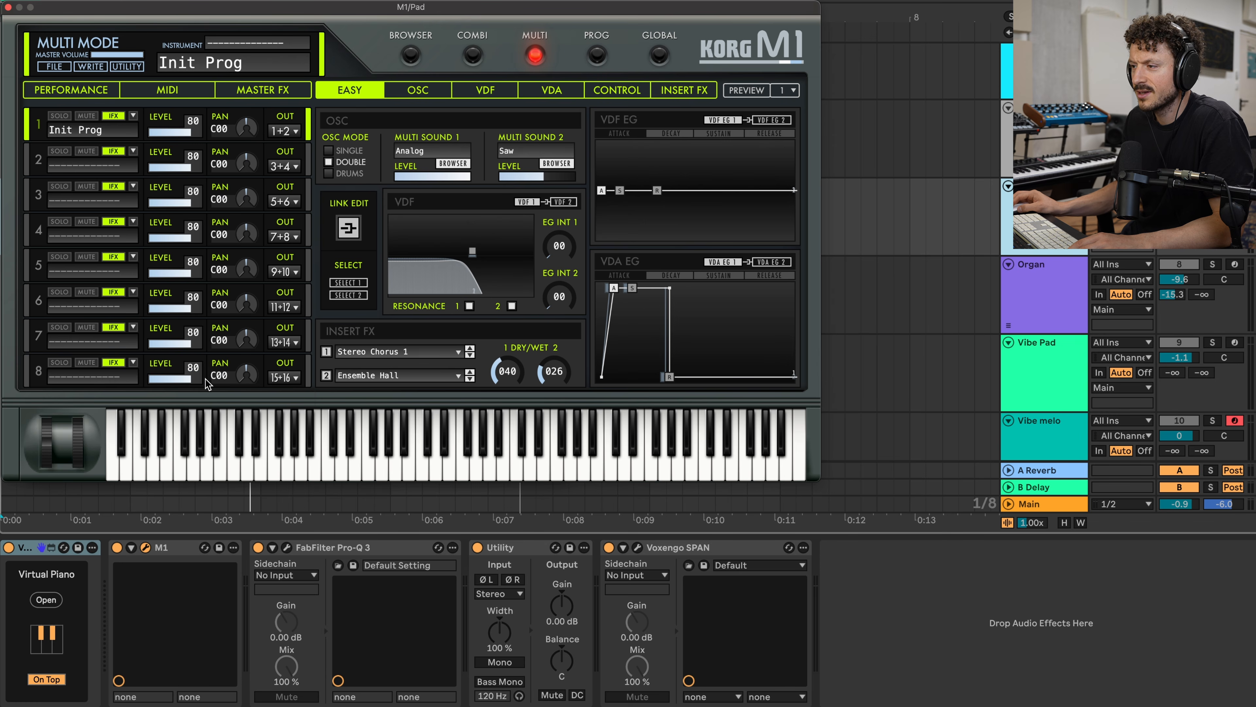
pyautogui.click(557, 164)
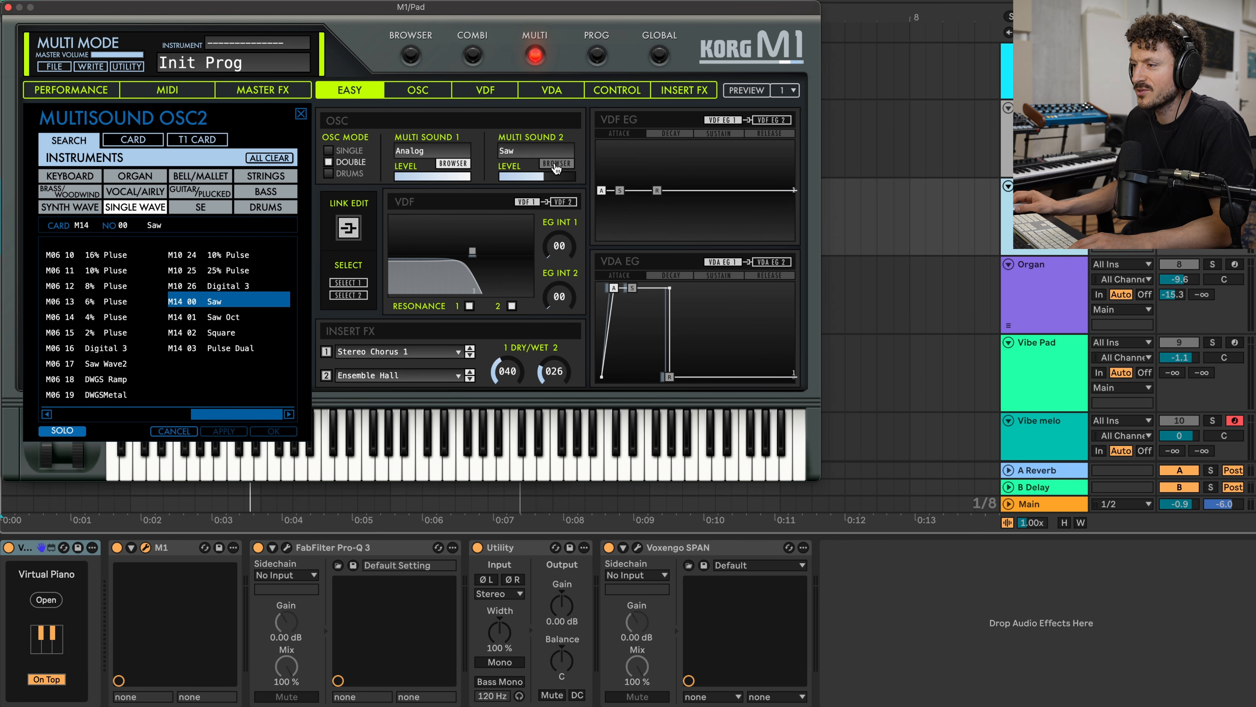
pyautogui.doubleClick(212, 302)
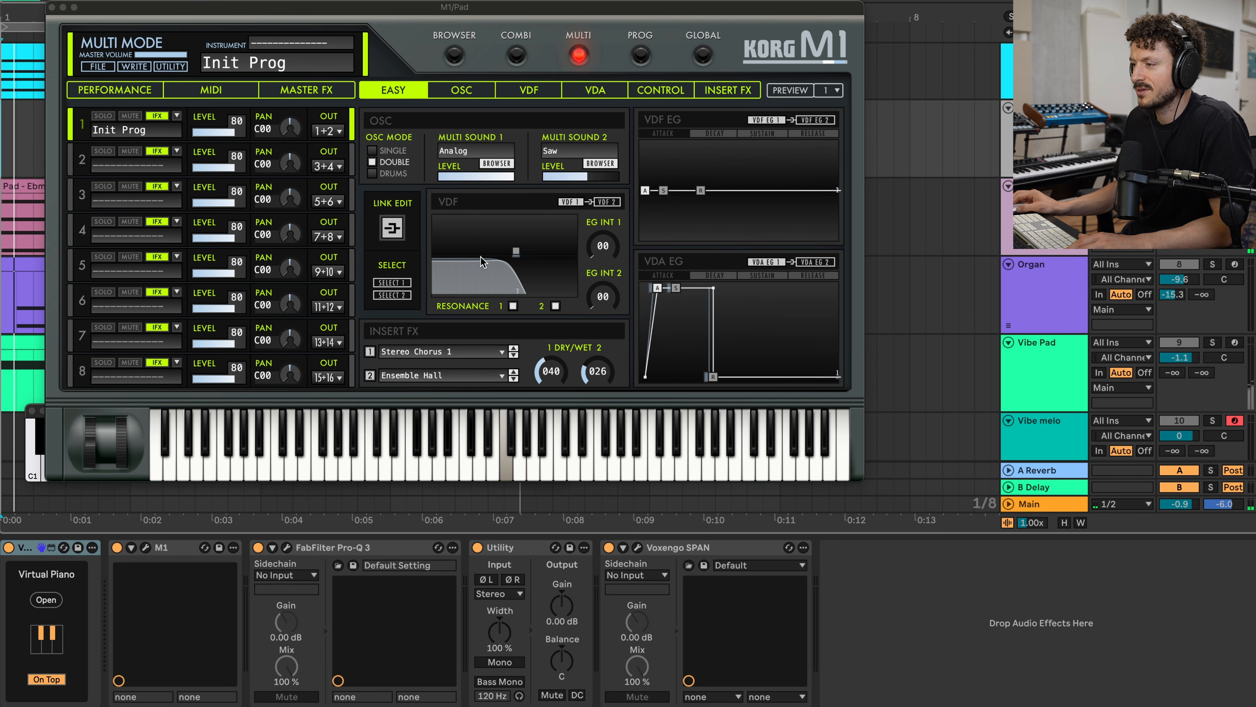
# Raise the Pad's VDF cutoff slightly, set the Organ track's volume to -9.8 dB, and close the M1 window
pyautogui.click(516, 251)
pyautogui.moveTo(518, 254)
pyautogui.mouseDown()
pyautogui.moveTo(496, 231)
pyautogui.moveTo(517, 233)
pyautogui.moveTo(492, 241)
pyautogui.moveTo(527, 254)
pyautogui.moveTo(513, 265)
pyautogui.moveTo(530, 252)
pyautogui.mouseUp()
pyautogui.click(658, 297)
pyautogui.moveTo(1172, 277); pyautogui.dragTo(1172, 279)
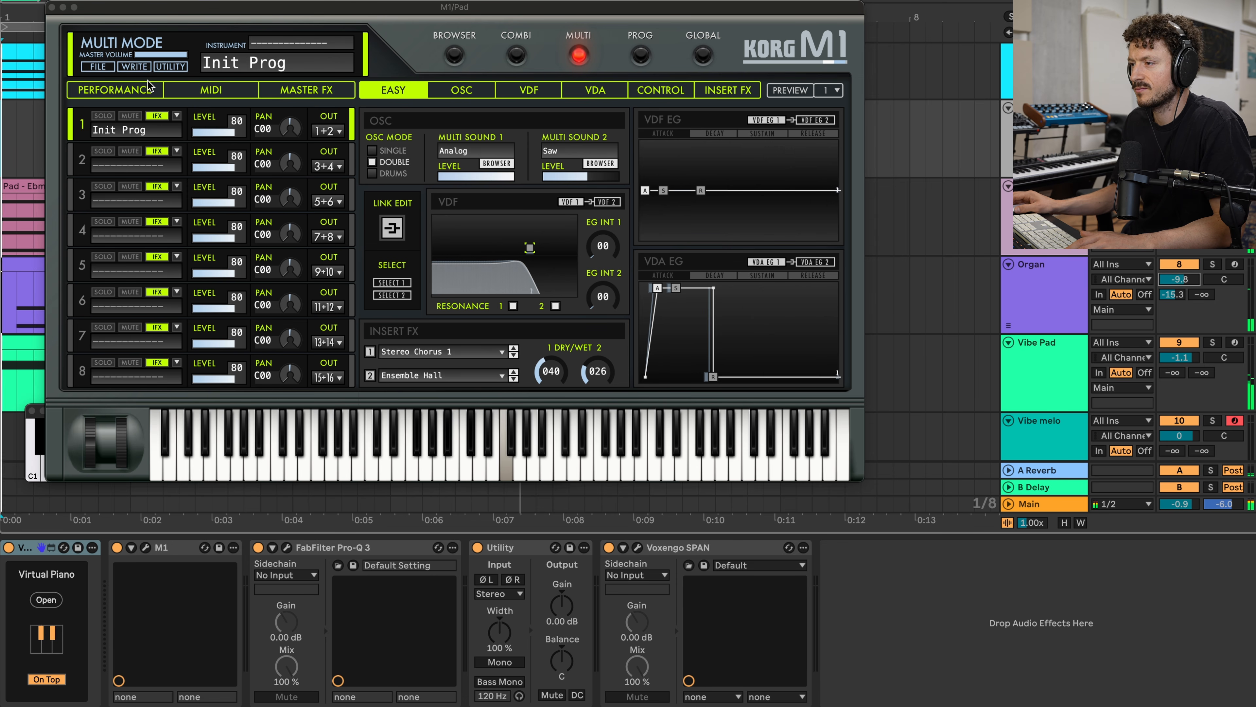
pyautogui.click(54, 9)
# Select the light blue M1 track above Pick Bass and audition its part
pyautogui.scroll(-1, 293, 192)
pyautogui.hscroll(1, 292, 192)
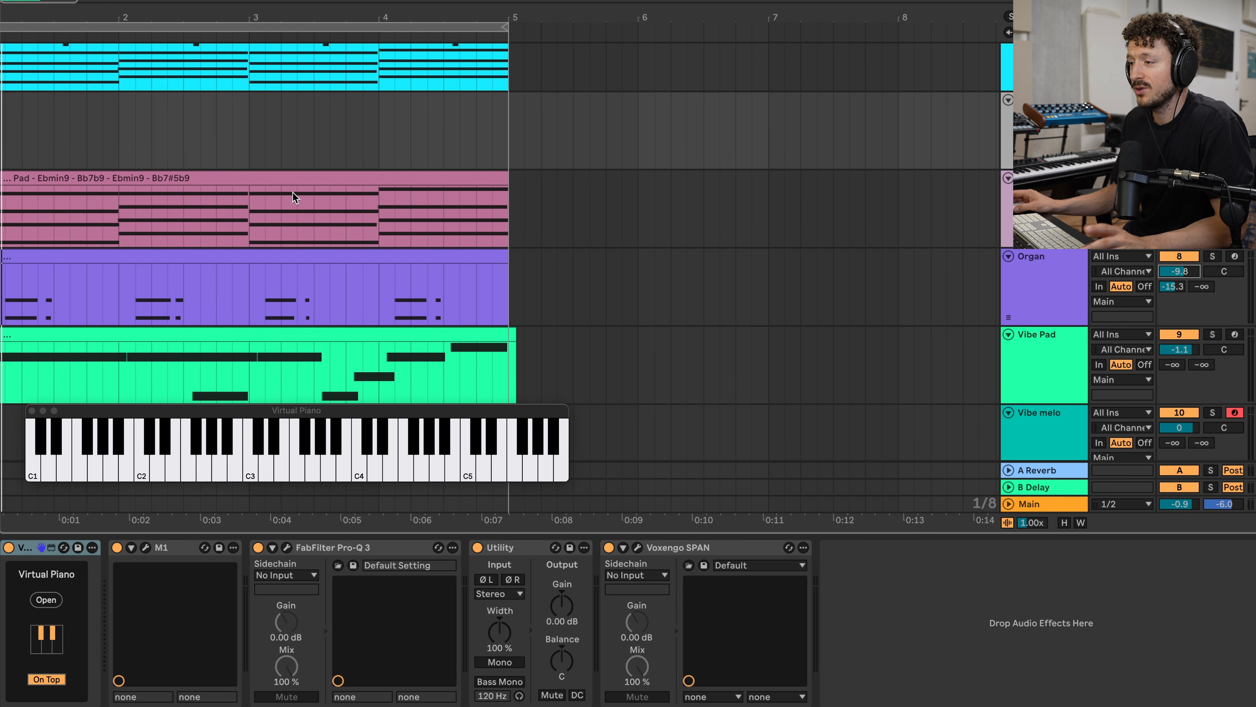
pyautogui.scroll(8, 292, 192)
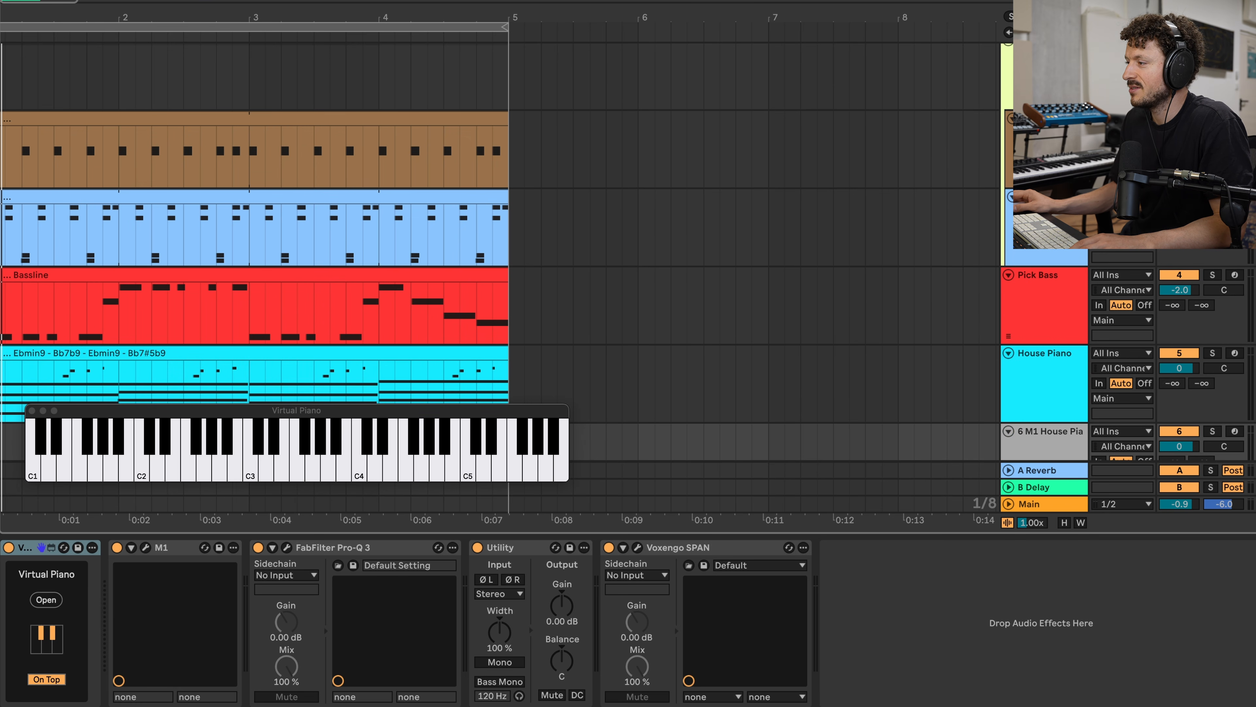
pyautogui.click(1042, 231)
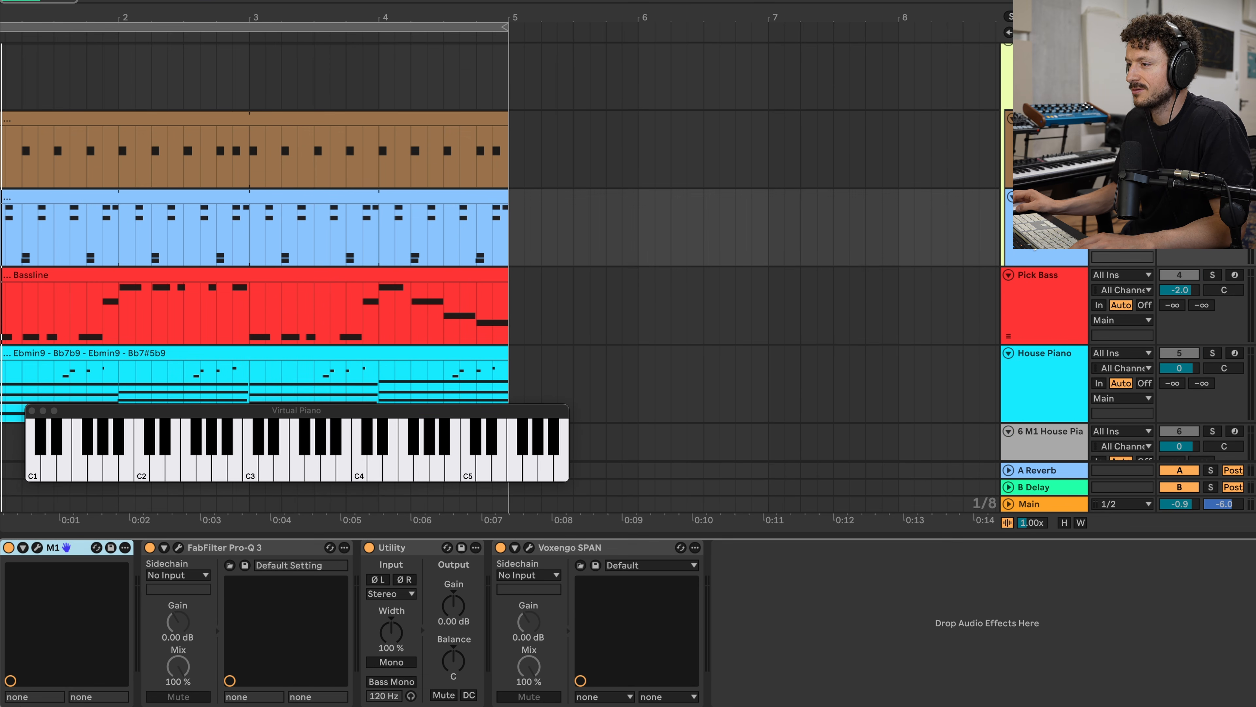
pyautogui.press('space')
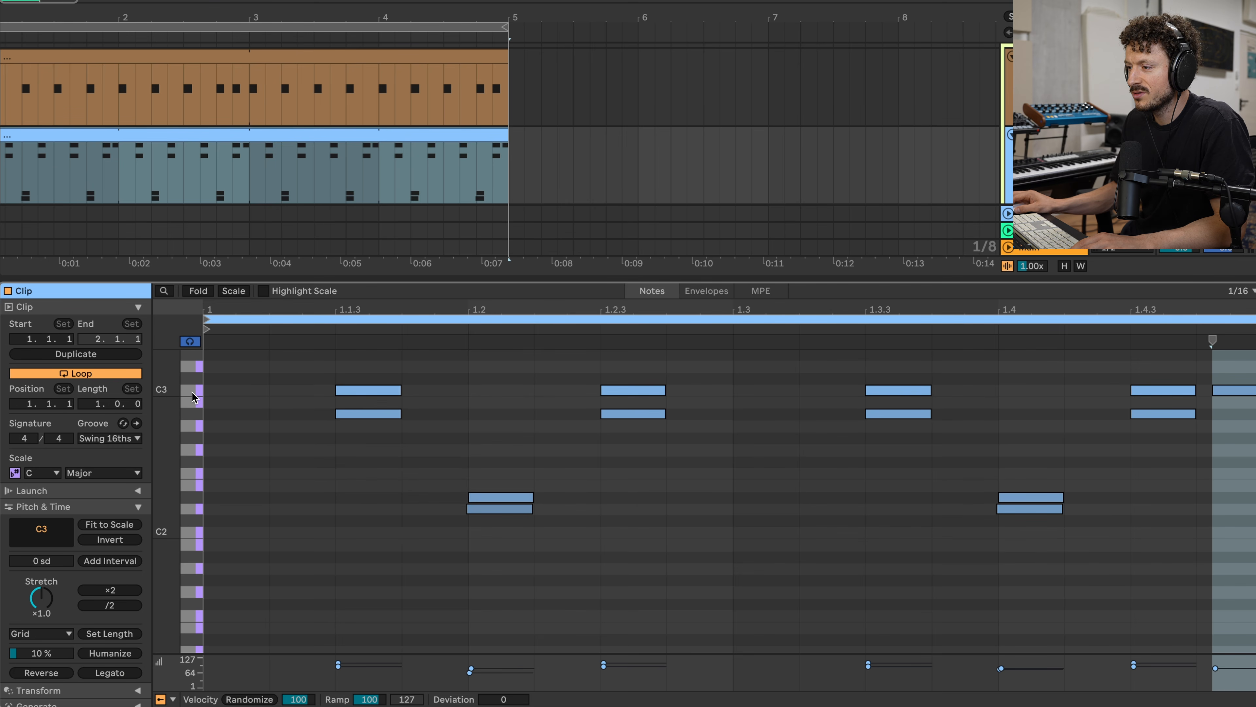
# Audition the clip's A#2, C3, D#2 and D2 note rows, and return to the track's devices
pyautogui.click(193, 414)
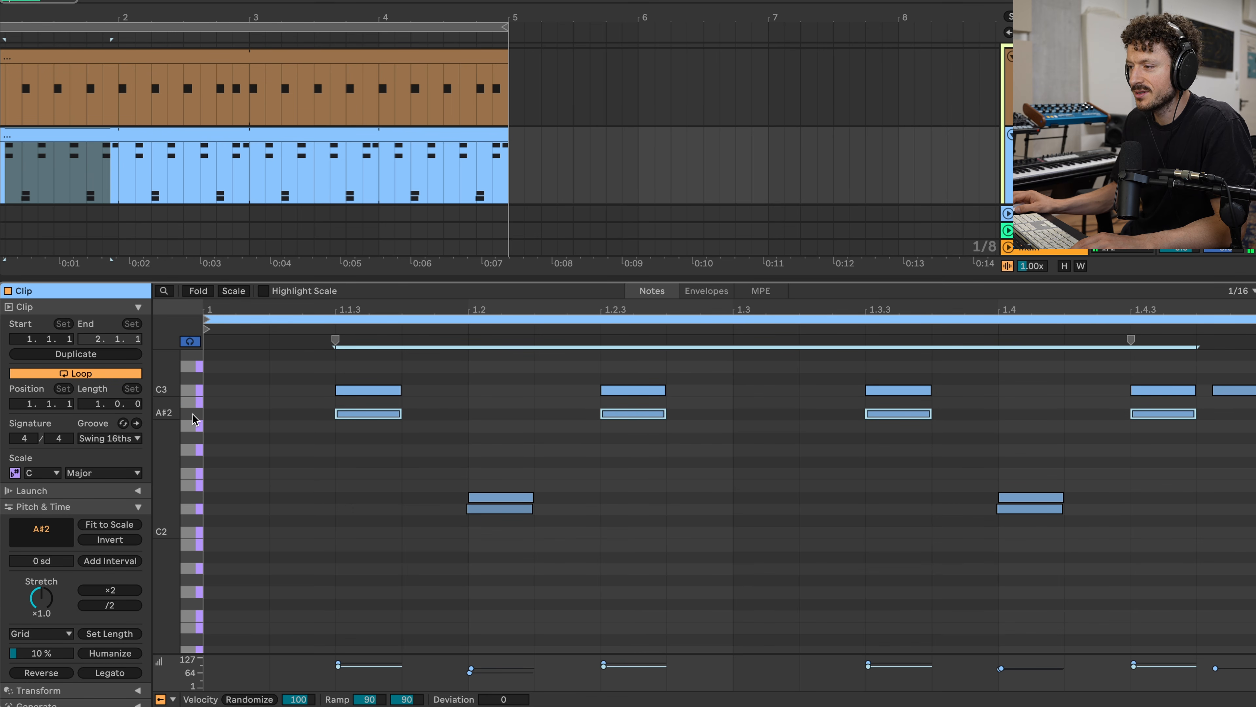
pyautogui.click(198, 392)
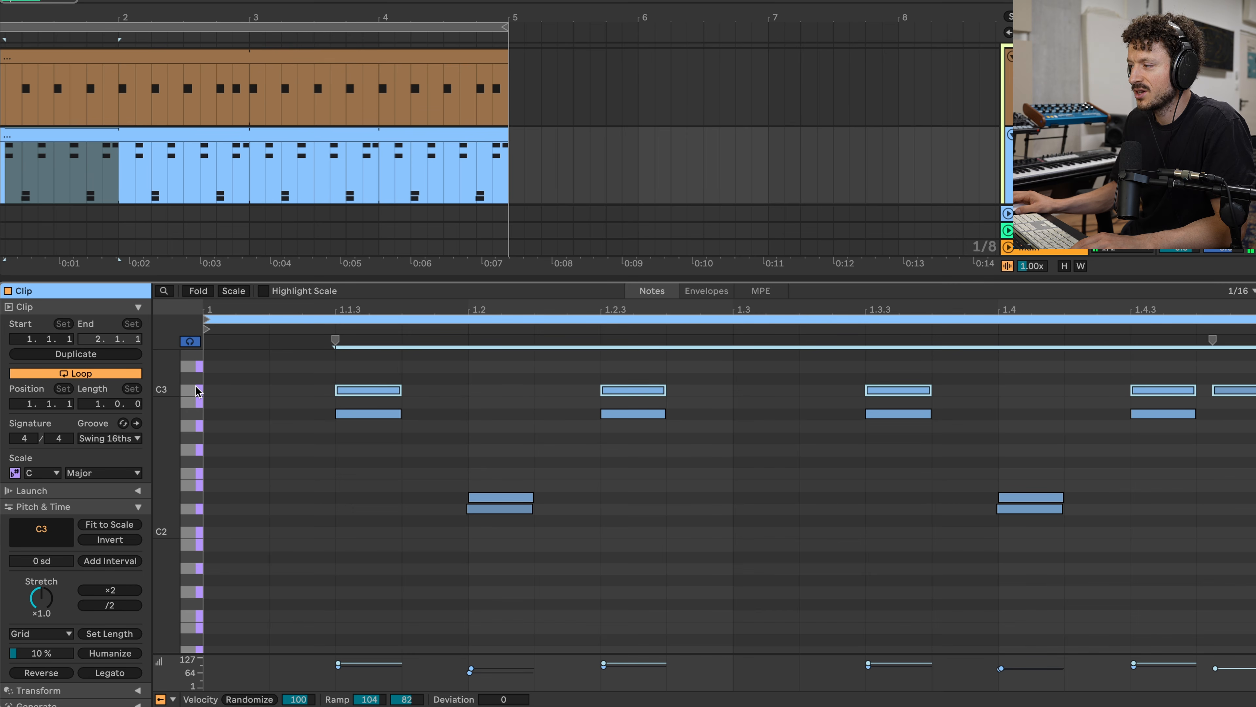
pyautogui.press('space')
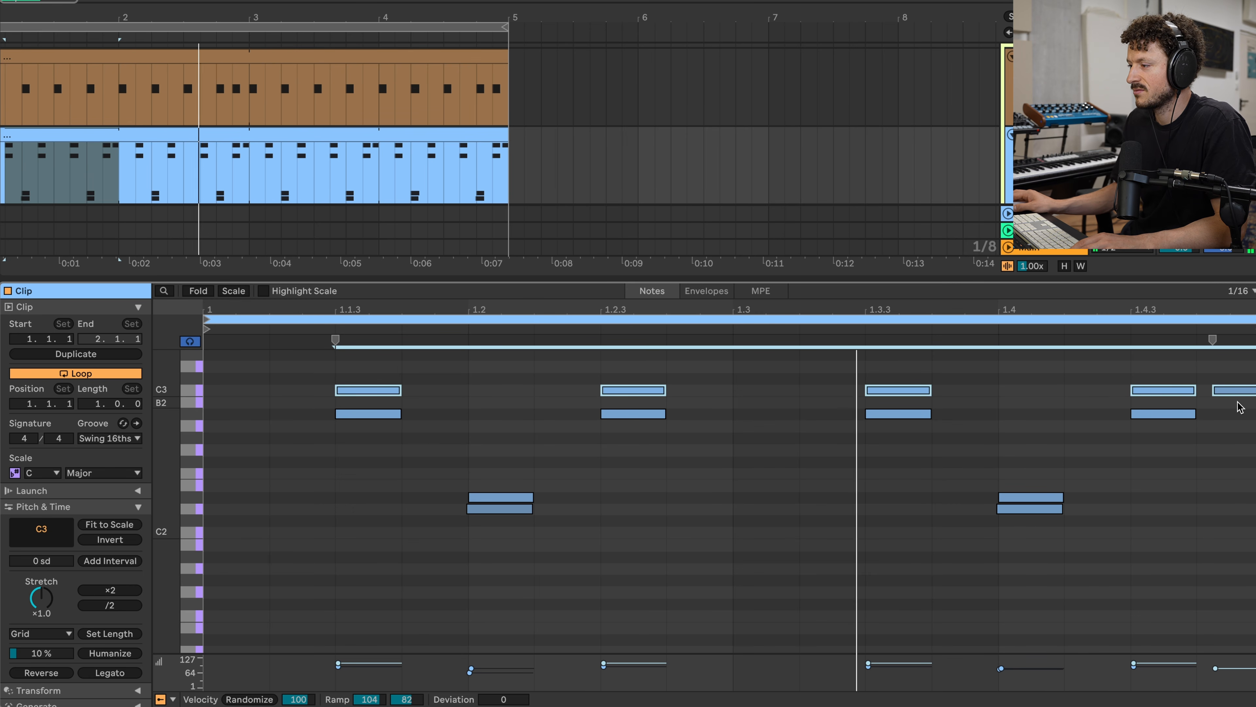
pyautogui.click(193, 497)
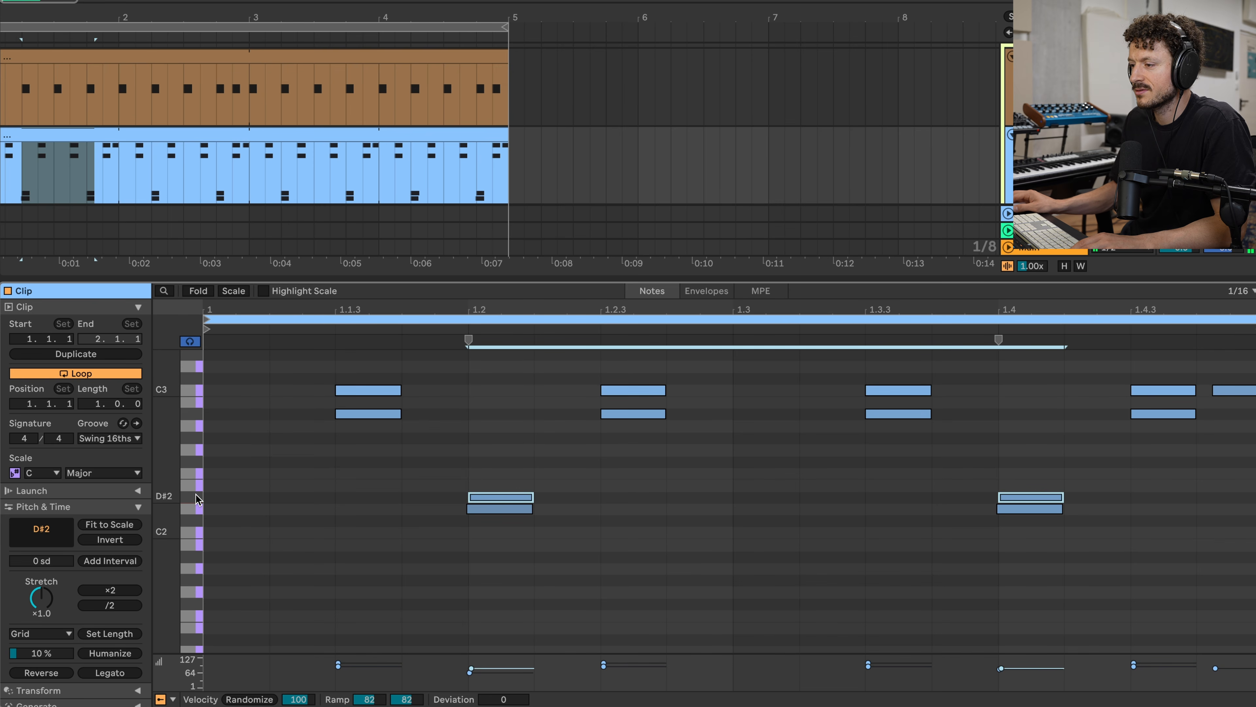
pyautogui.click(194, 508)
pyautogui.click(193, 497)
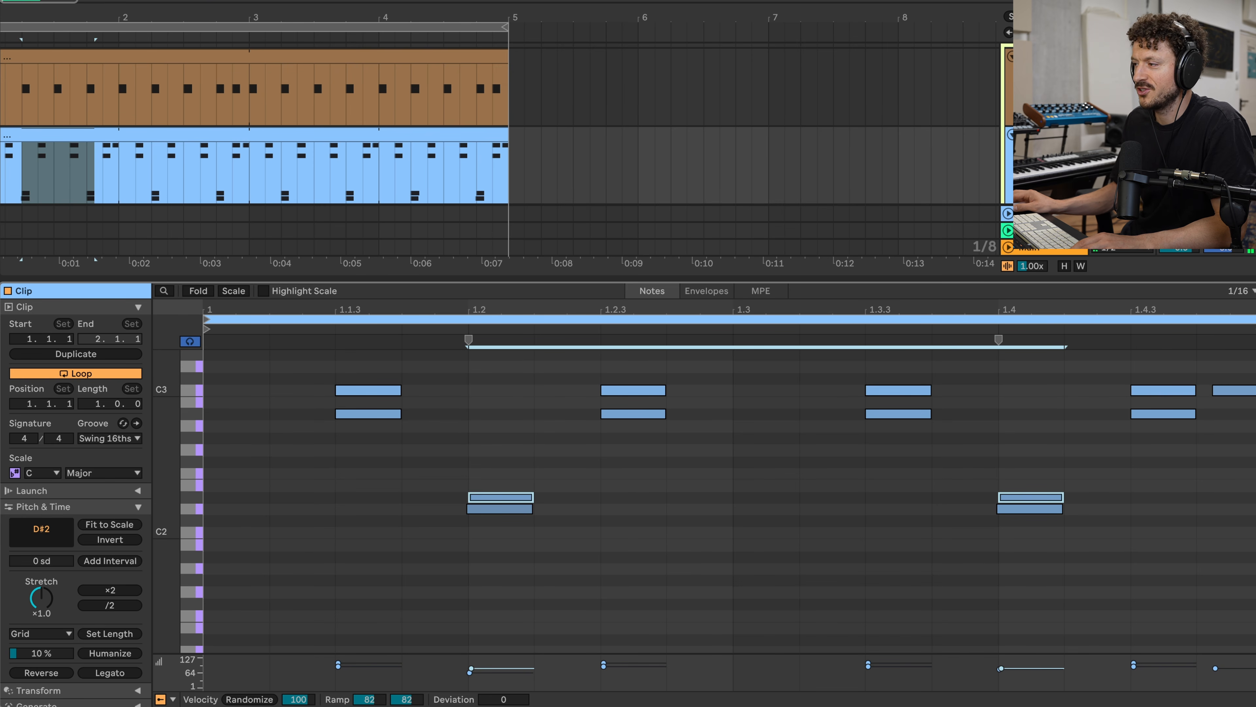
pyautogui.click(1046, 135)
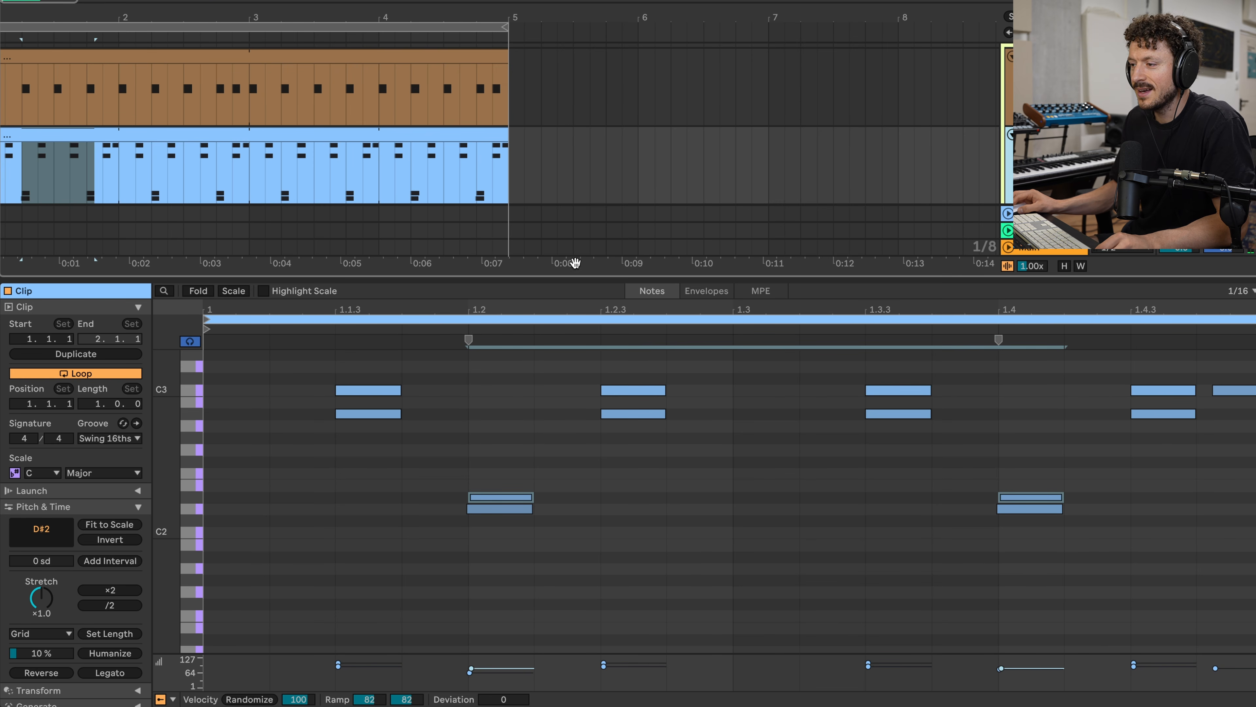
pyautogui.hotkey('shift', 'Tab')
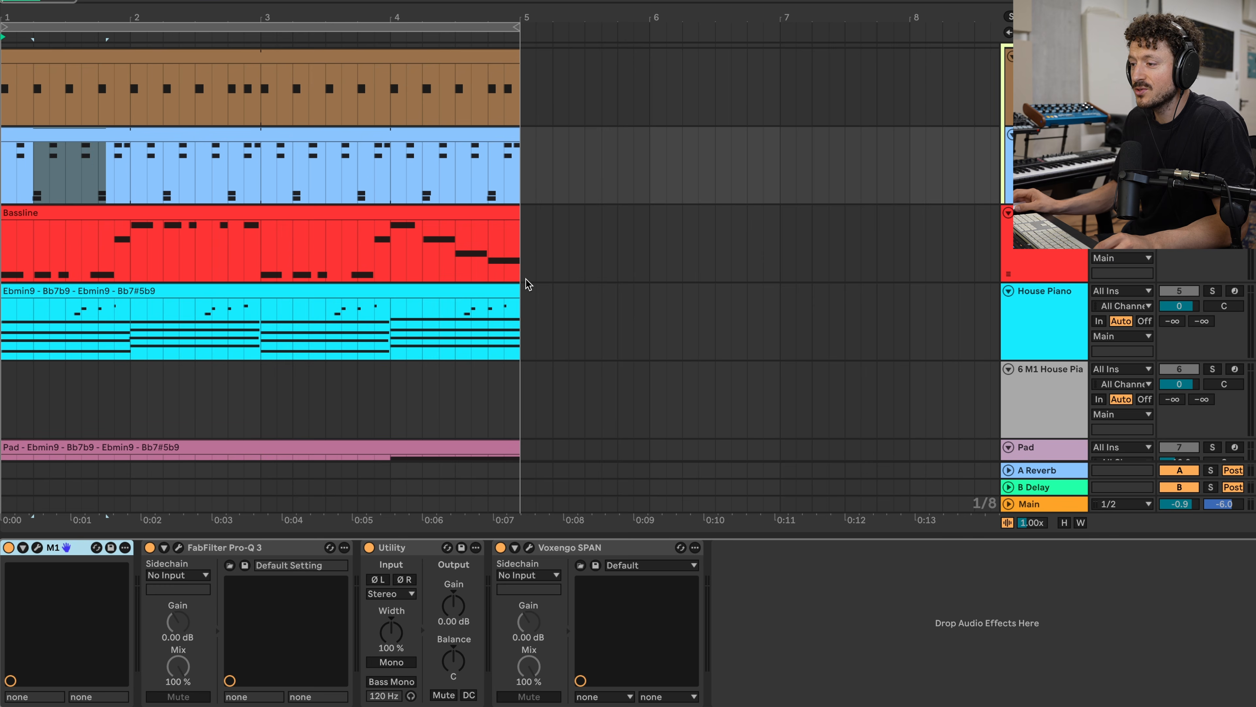
# Open the Tops track's M1, look through the Drums/Hit programs in the instrument browser, and return to the House Kit's oscillator settings
pyautogui.click(35, 548)
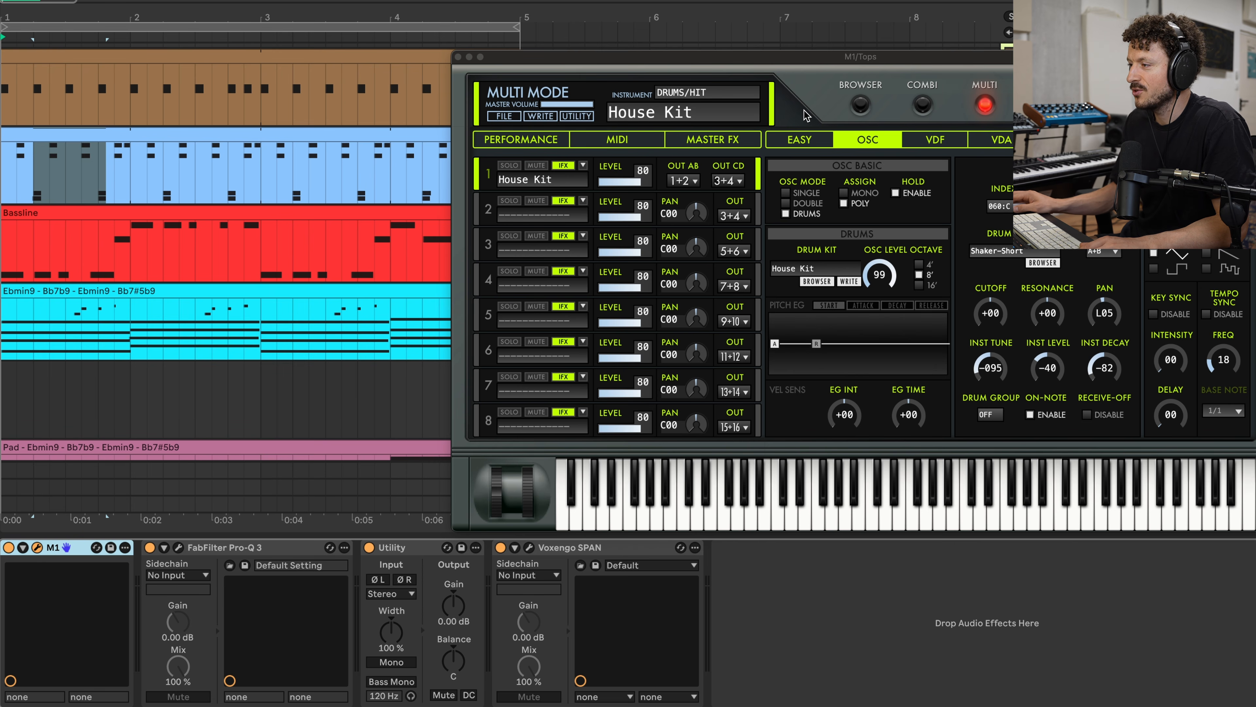
pyautogui.click(865, 106)
pyautogui.click(863, 106)
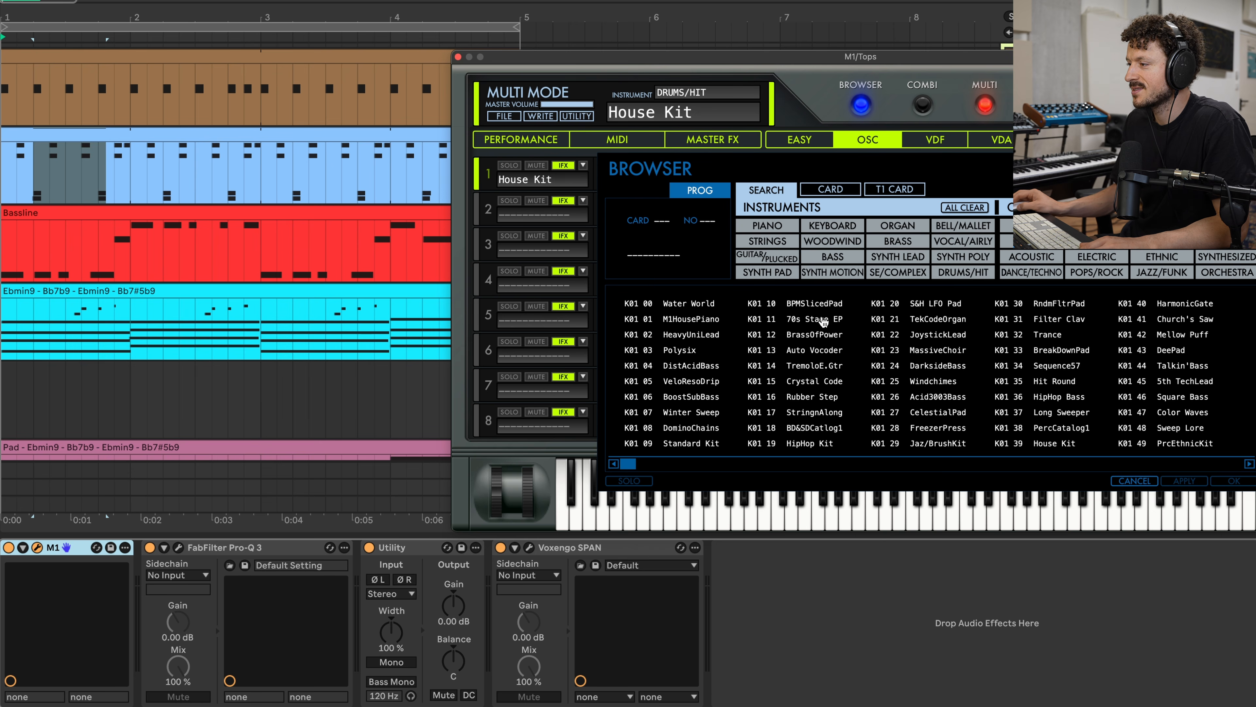
pyautogui.click(977, 274)
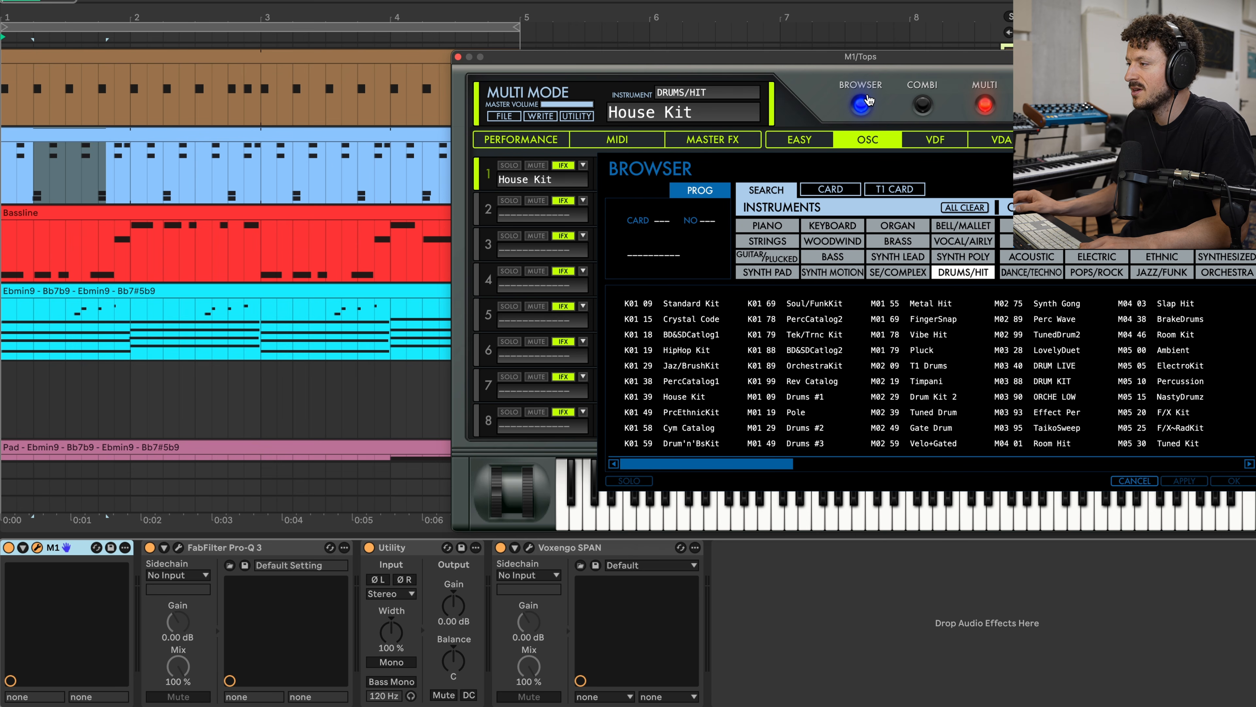
pyautogui.click(862, 105)
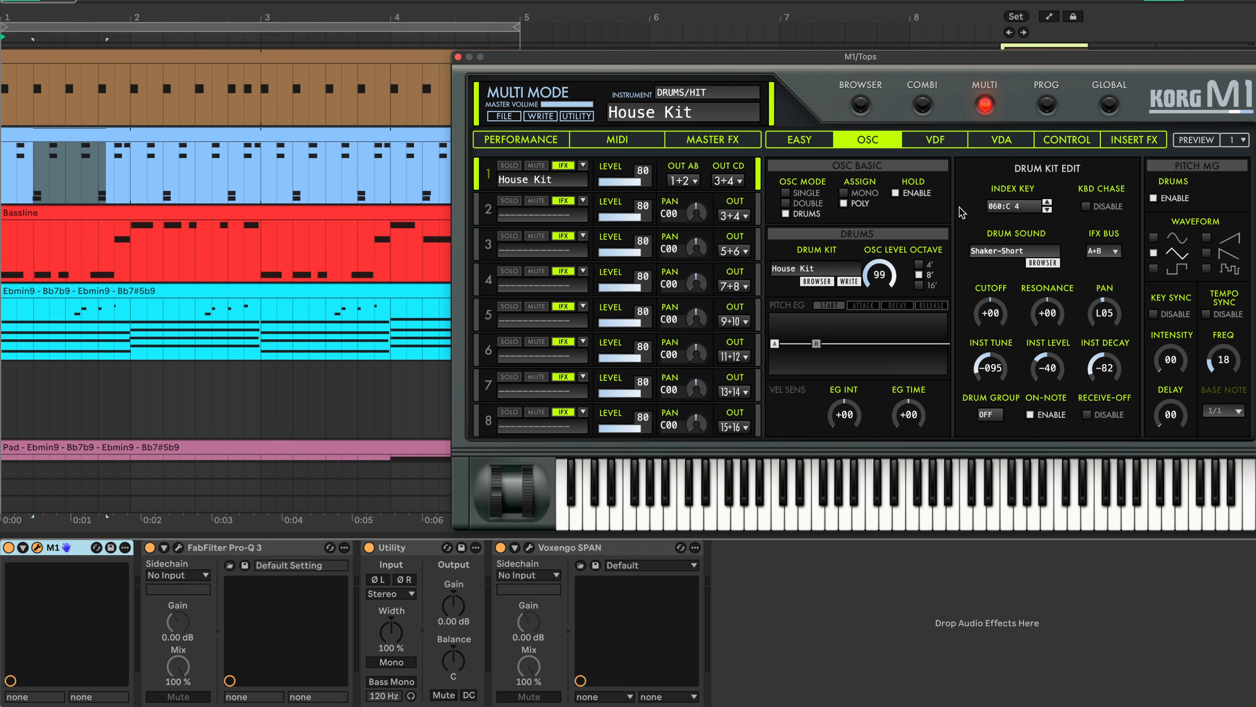
# Step the House Kit's index key up from C4 to F5 to check the drum sound assigned to each key
pyautogui.click(1048, 202)
pyautogui.click(1048, 203)
pyautogui.click(1047, 203)
pyautogui.click(1047, 203)
pyautogui.click(1047, 202)
pyautogui.click(1047, 203)
pyautogui.click(1047, 203)
pyautogui.click(1047, 203)
pyautogui.click(1048, 202)
pyautogui.click(1047, 203)
pyautogui.click(1047, 202)
pyautogui.click(1048, 203)
pyautogui.click(1048, 203)
pyautogui.click(1048, 203)
pyautogui.click(1048, 203)
pyautogui.click(1048, 202)
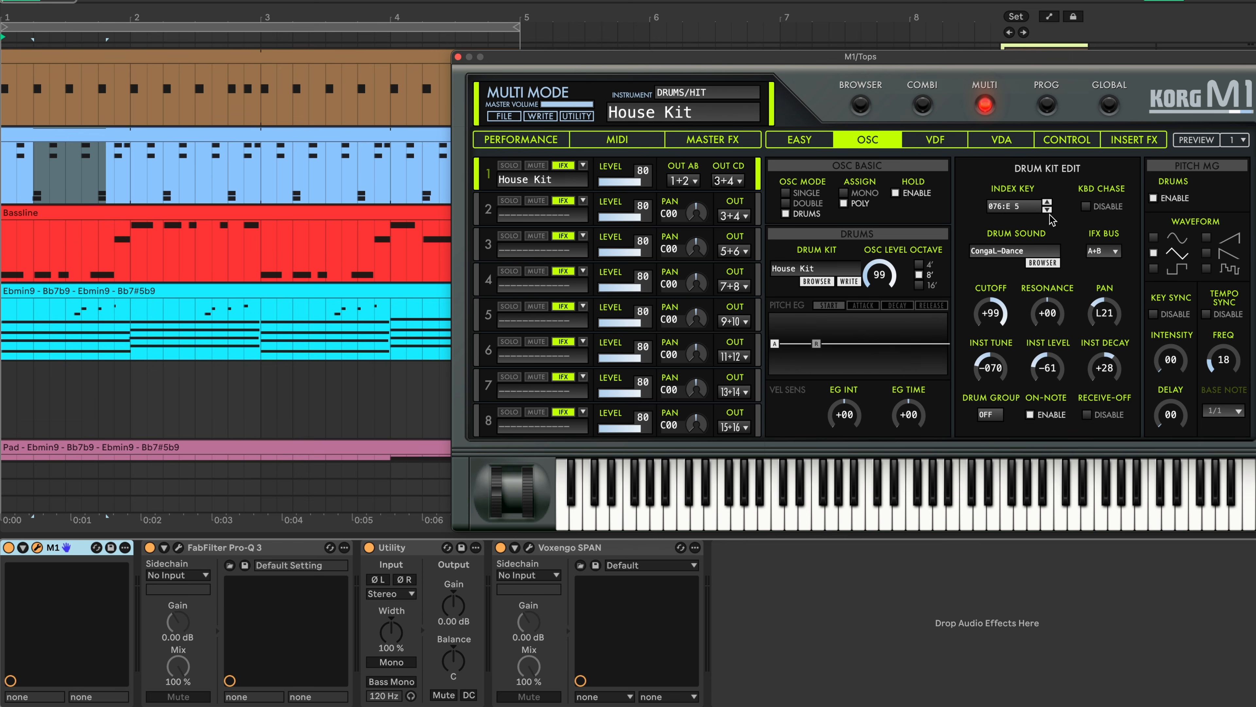
pyautogui.click(1048, 204)
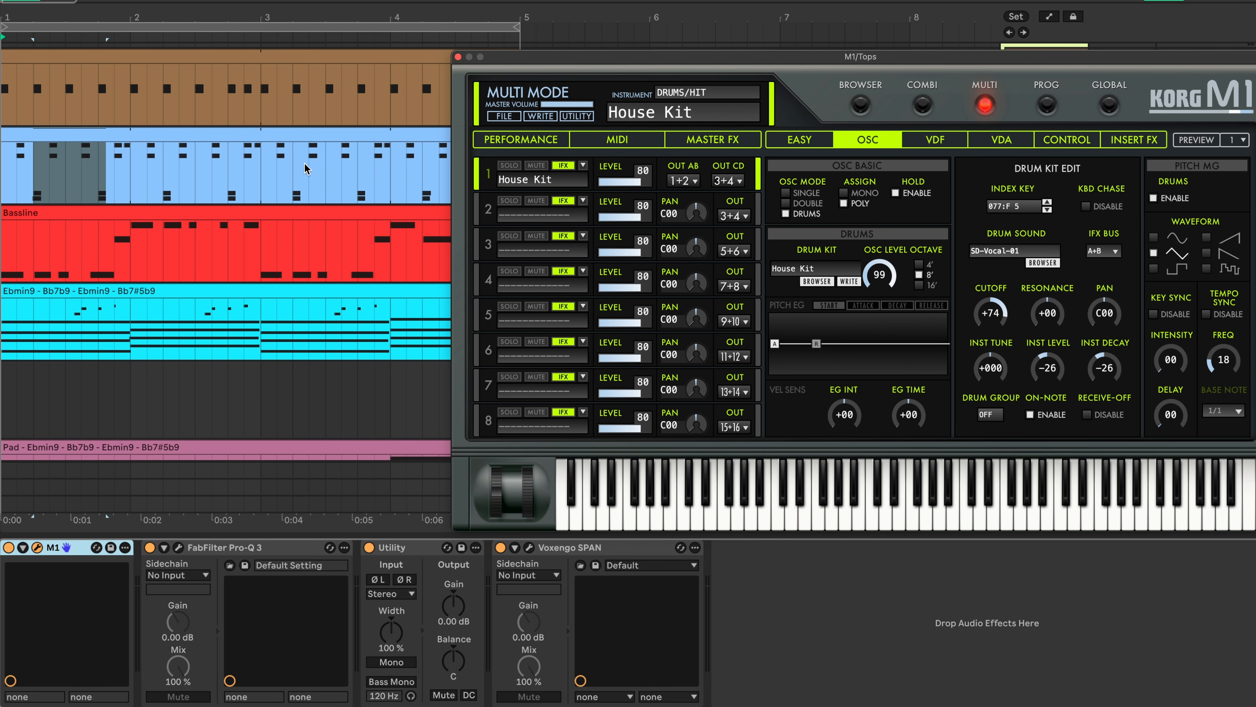
# Open the Tops clip's notes, audition the C3 row, and bring the drum kit's index key back down to C4
pyautogui.doubleClick(286, 128)
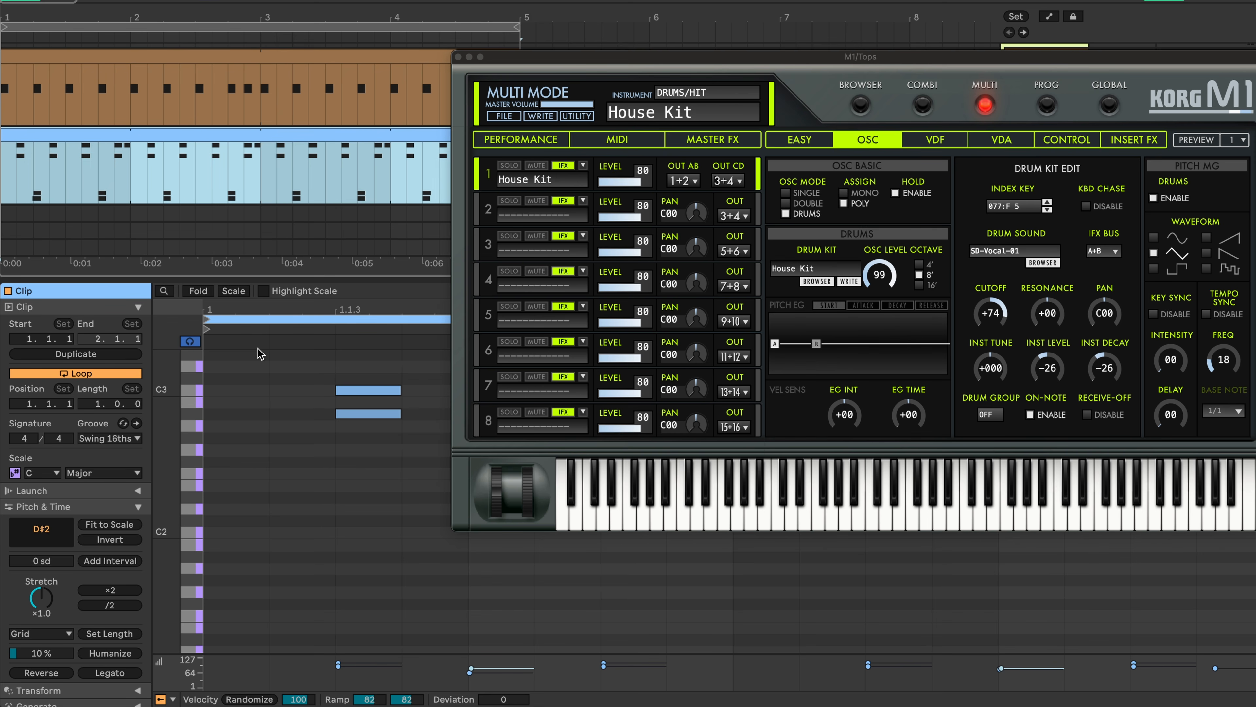
pyautogui.click(198, 393)
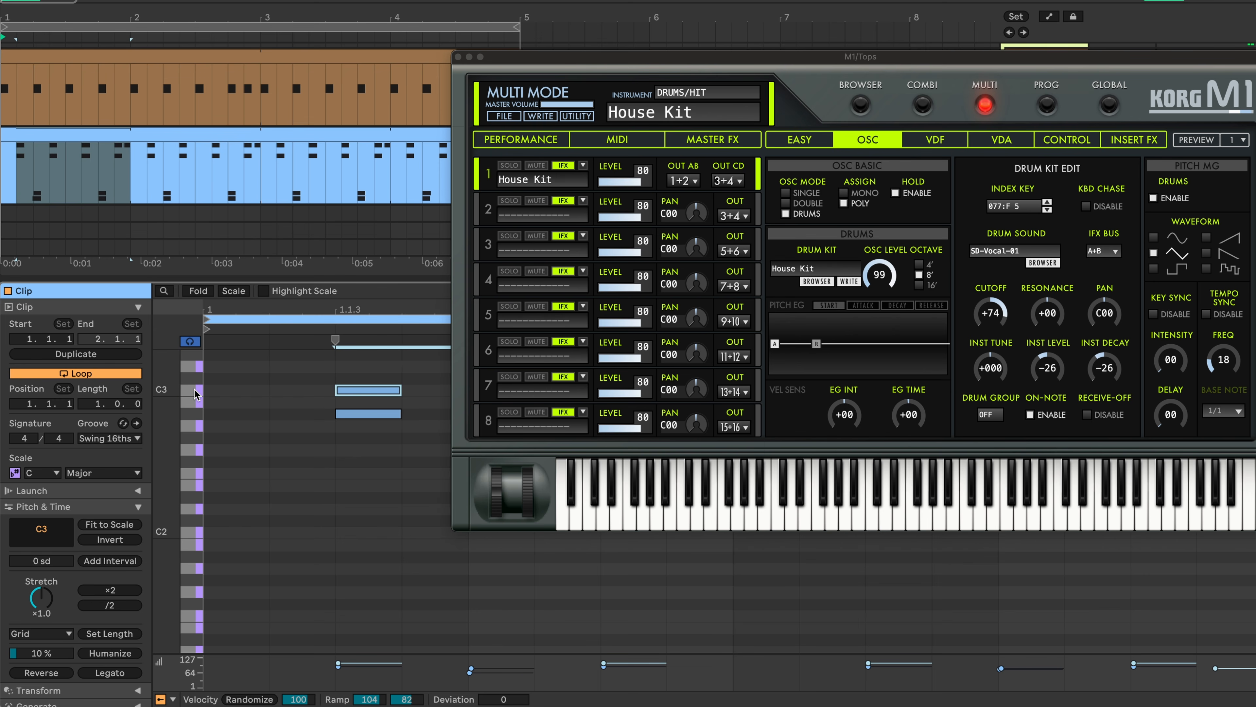
pyautogui.click(1047, 210)
pyautogui.click(1048, 211)
pyautogui.click(1048, 210)
pyautogui.click(1048, 211)
pyautogui.click(1047, 211)
pyautogui.click(1048, 210)
pyautogui.click(1047, 211)
pyautogui.click(1047, 210)
pyautogui.click(1048, 211)
pyautogui.click(1047, 210)
pyautogui.click(1047, 211)
pyautogui.click(1047, 211)
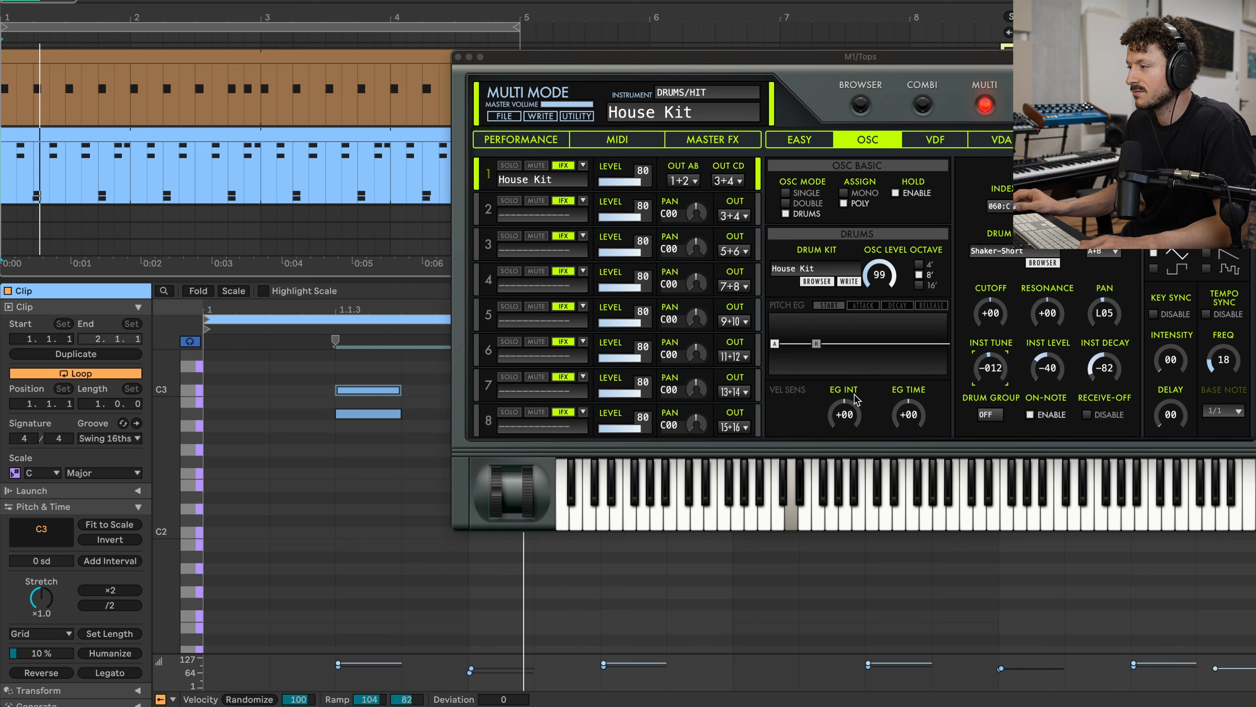
# Adjust the Shaker-Short instrument tune on index key C4 during playback, ending at -083
pyautogui.click(995, 376)
pyautogui.moveTo(995, 377); pyautogui.dragTo(987, 378)
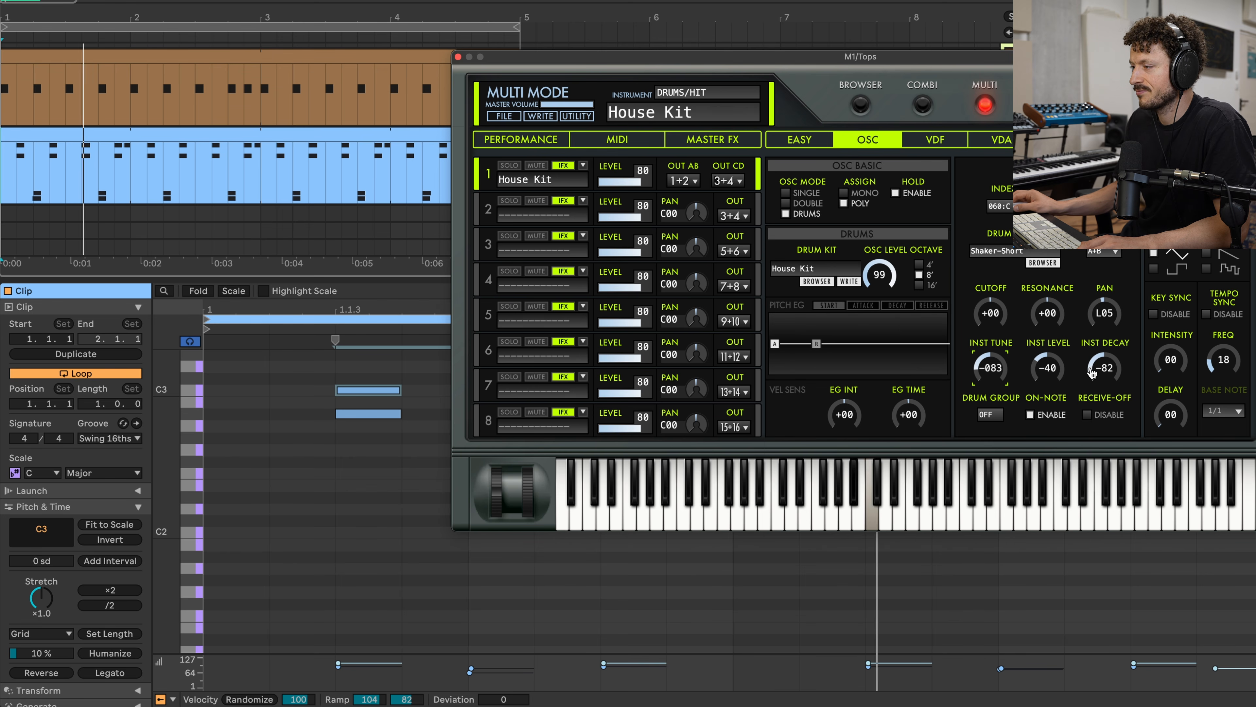
pyautogui.click(432, 433)
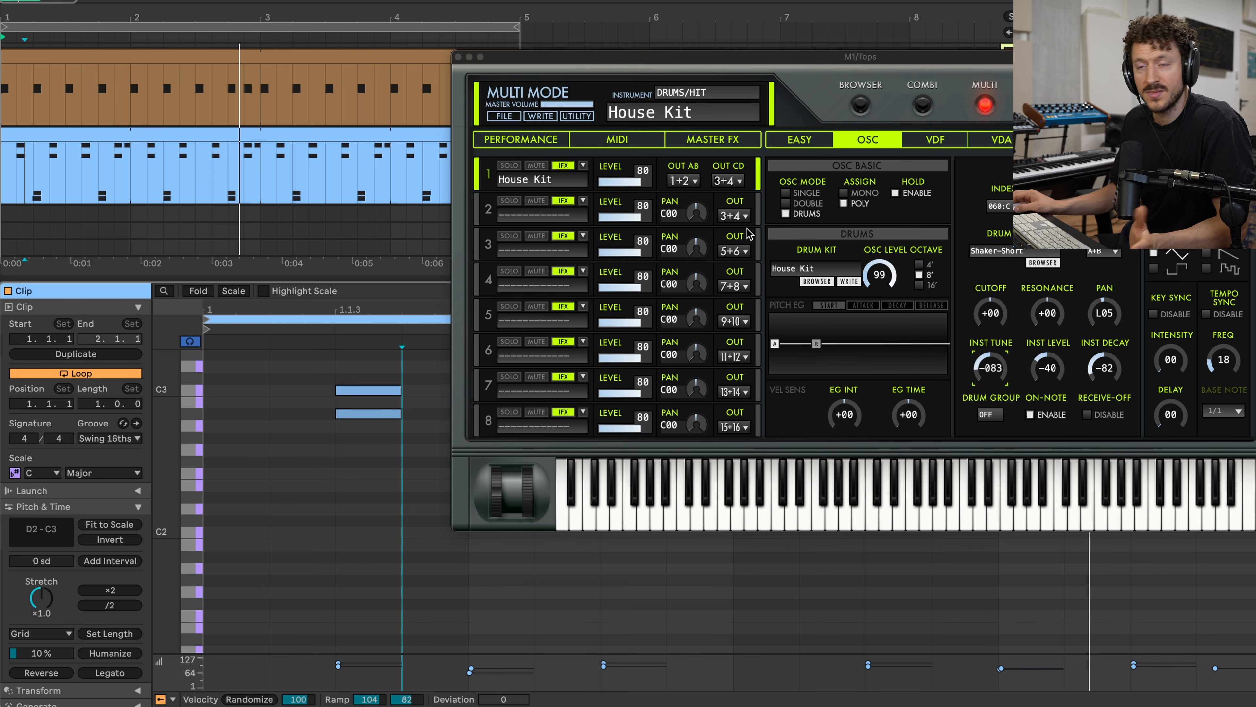
# Check the PERC2 sounds in the shaker's Drumsound browser, and close the M1 window
pyautogui.click(1044, 268)
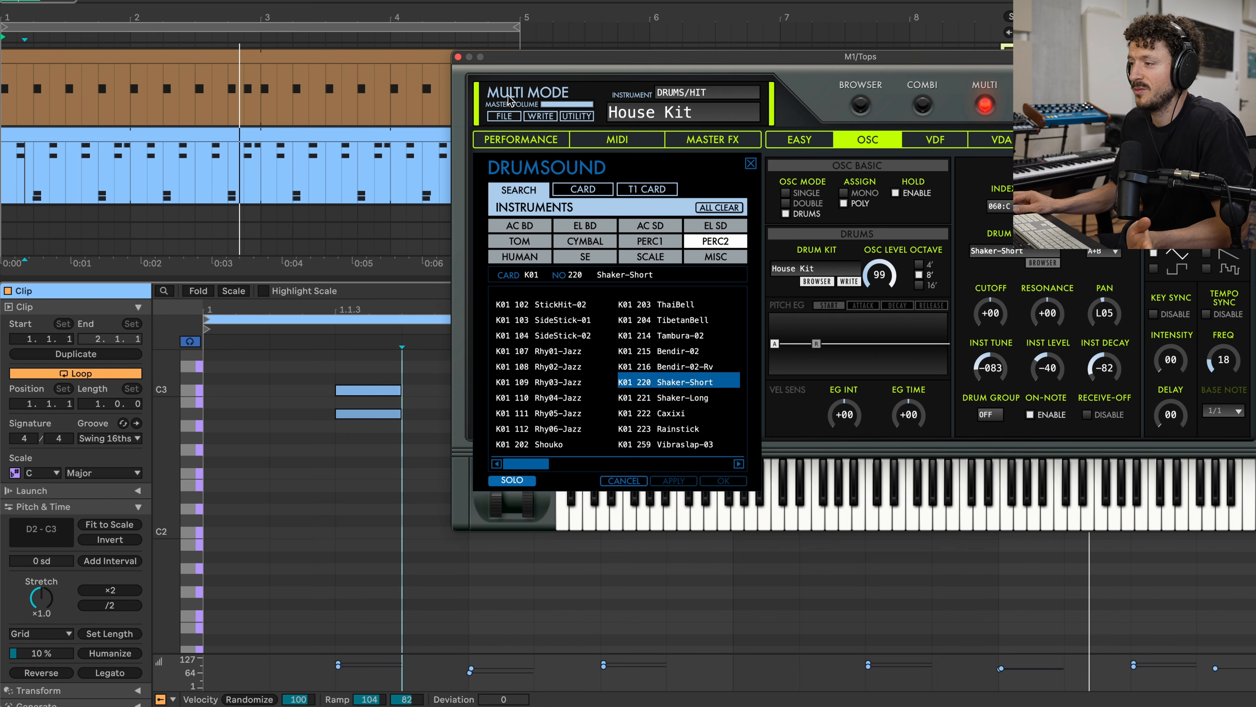
pyautogui.click(457, 57)
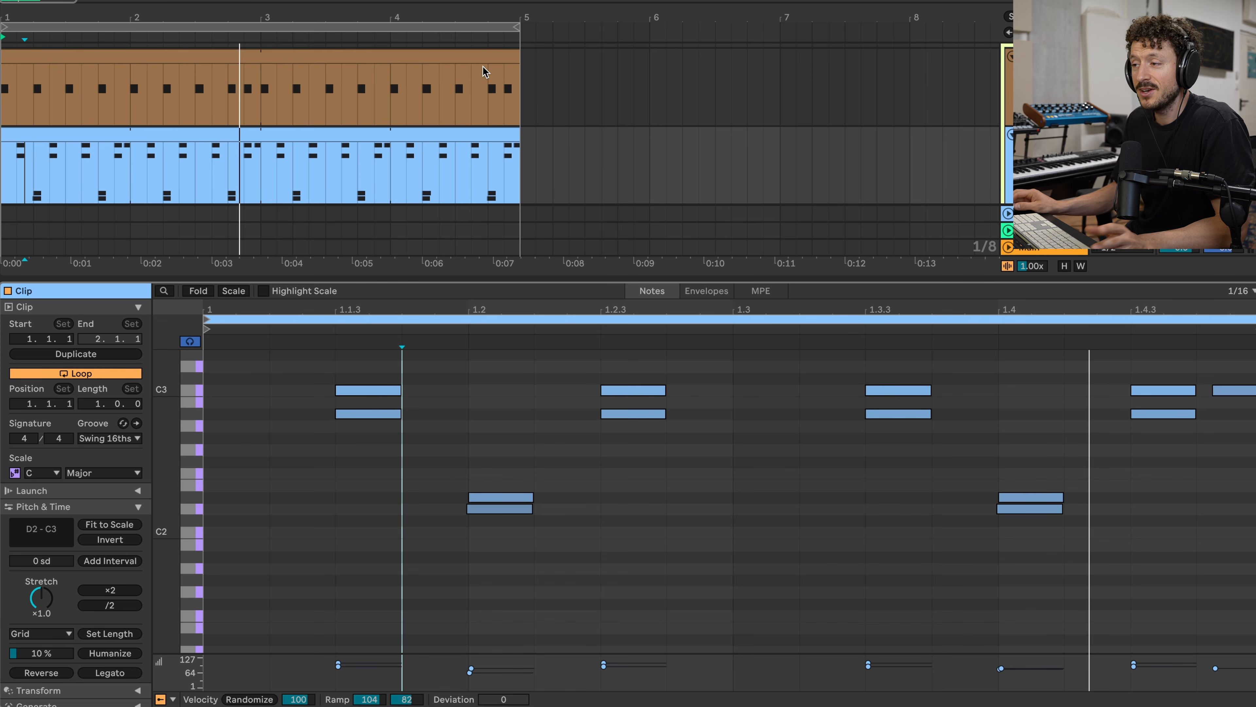
# Check the House Kit in the brown kick track's M1, and play the groove with the track's last effect device bypassed
pyautogui.click(1049, 56)
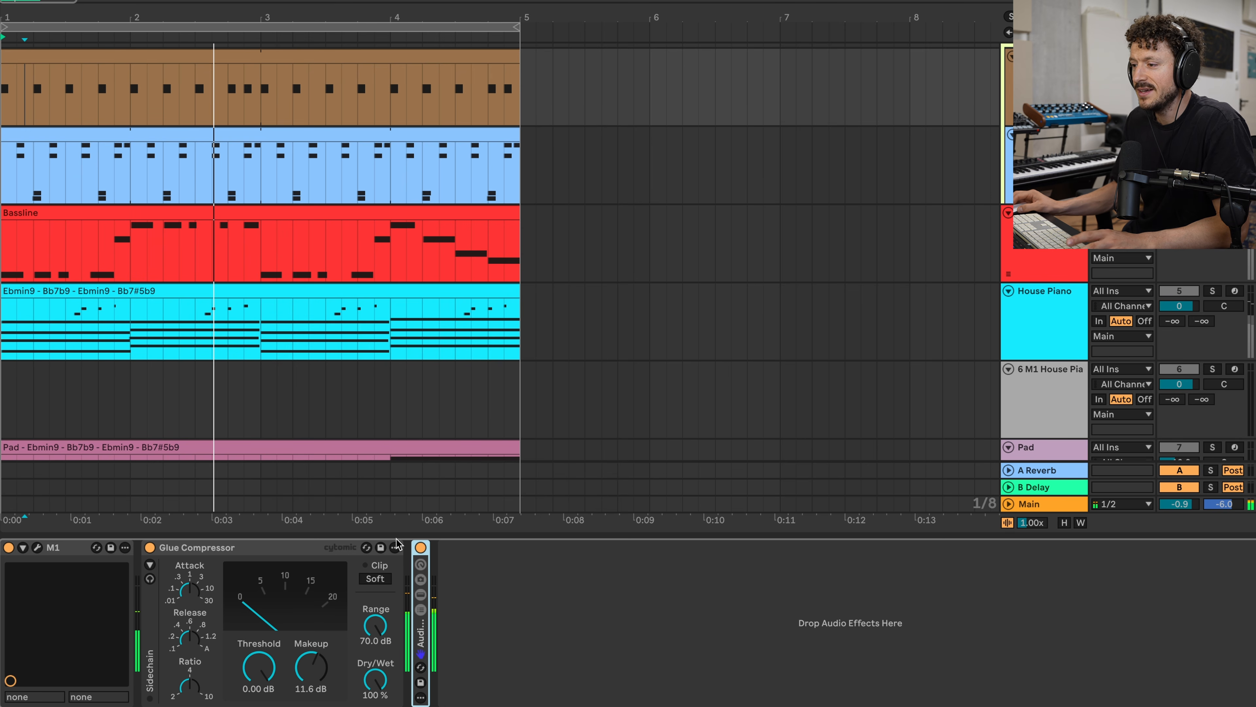
pyautogui.click(37, 547)
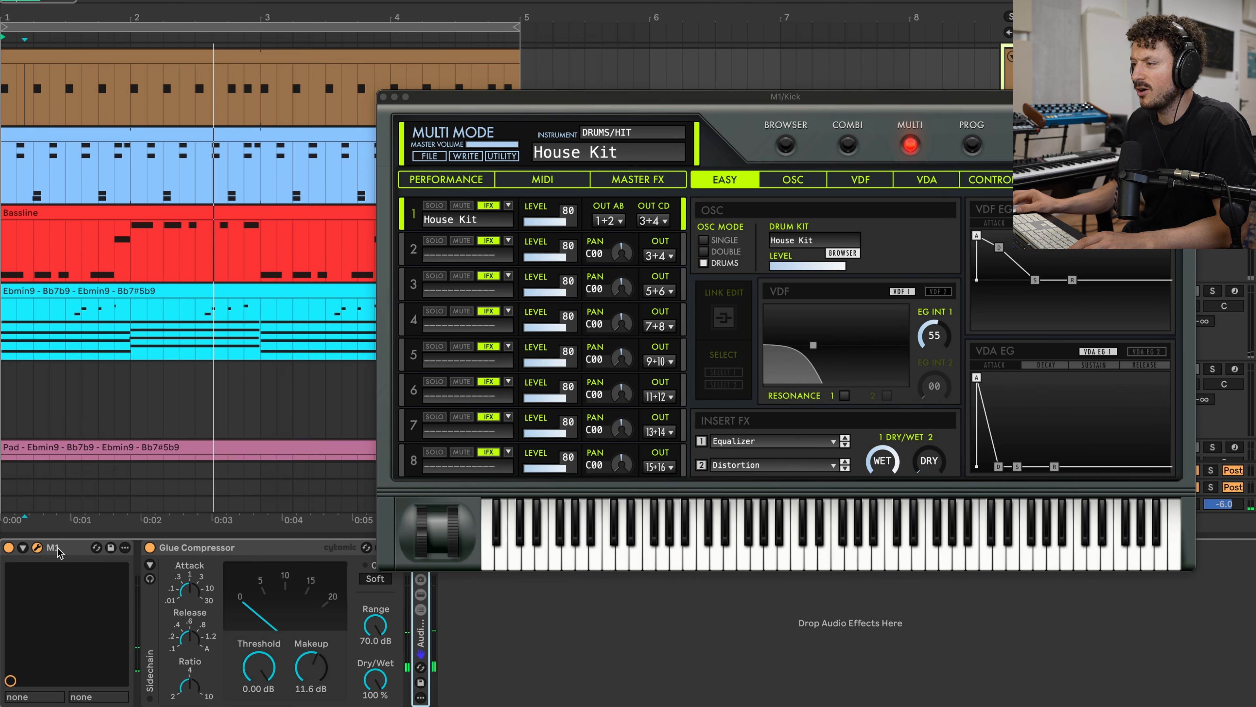
pyautogui.click(384, 96)
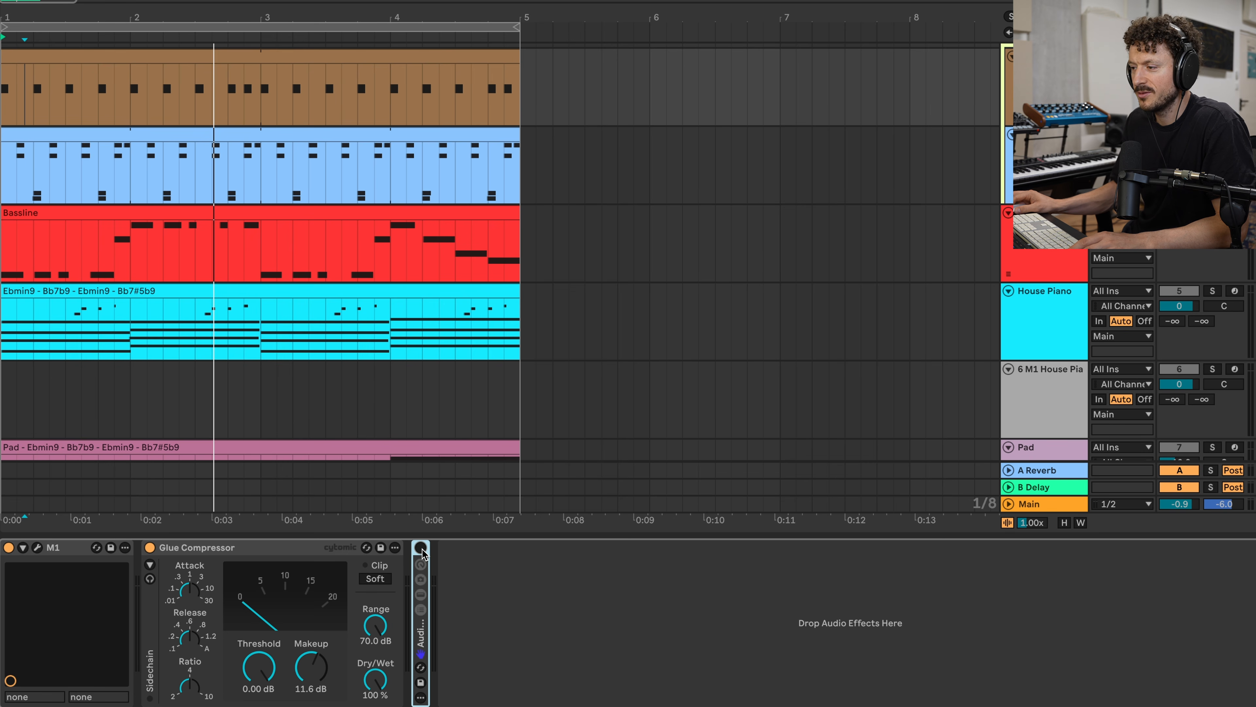
pyautogui.press('space')
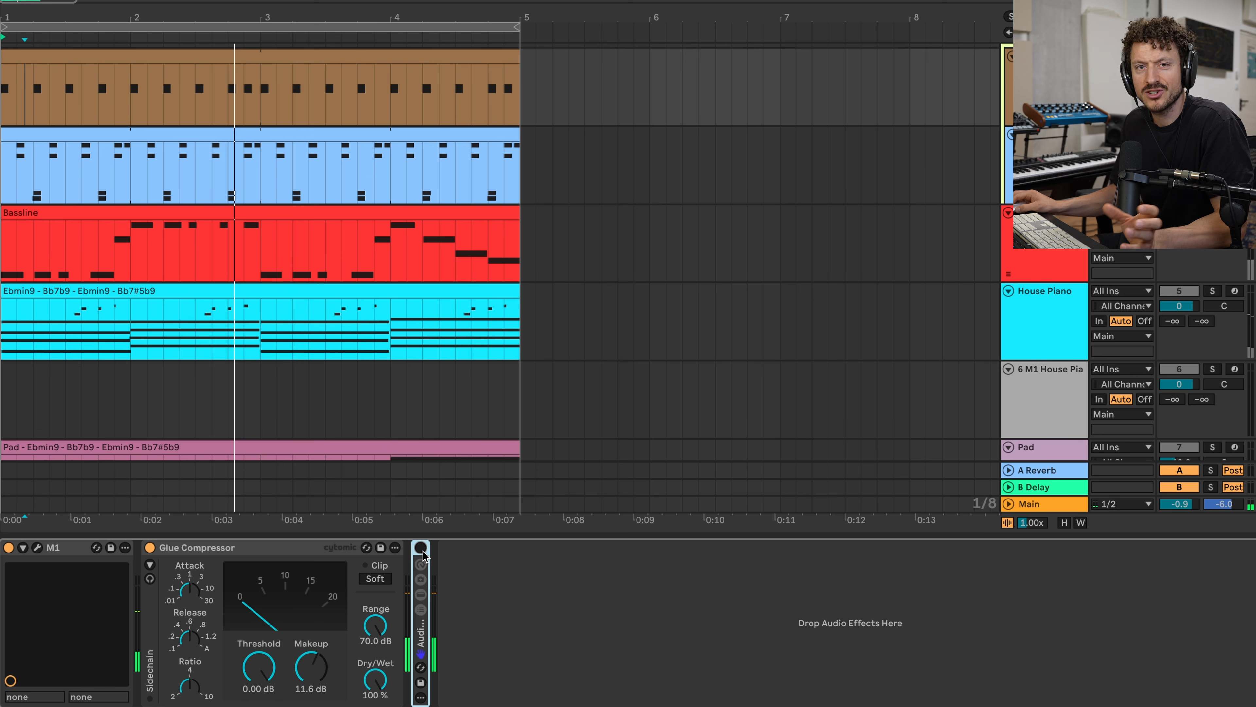
pyautogui.press('space')
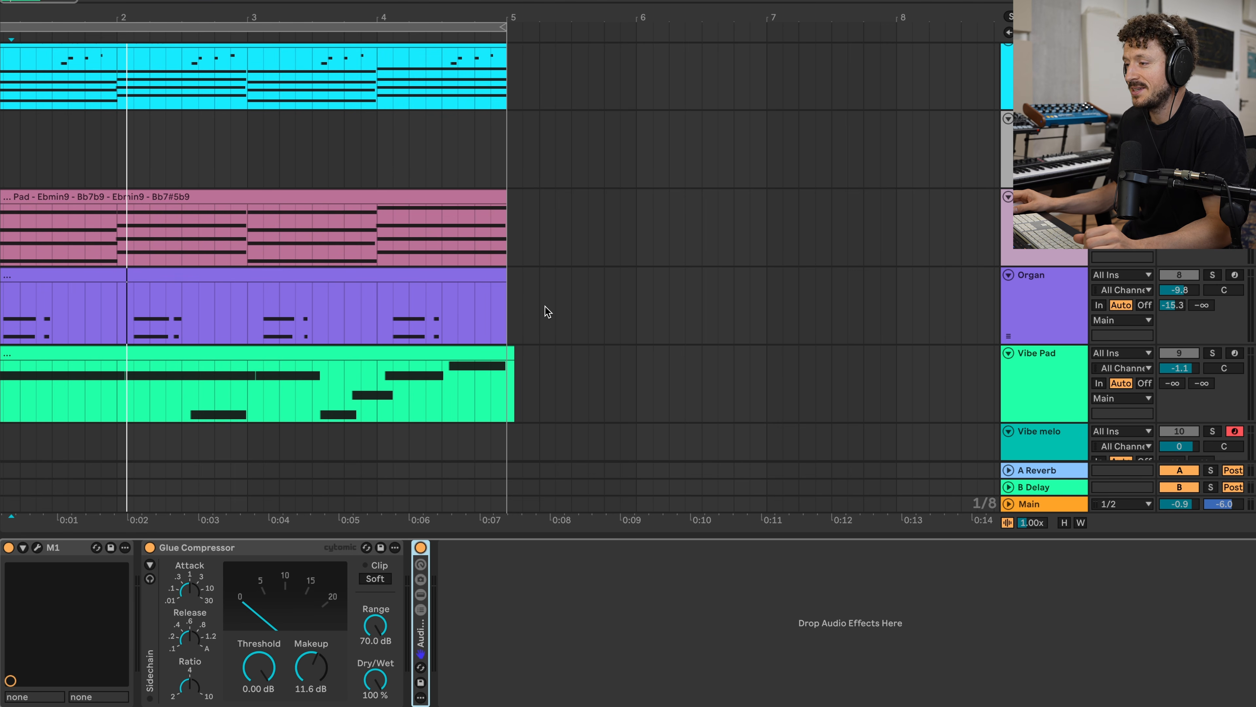
pyautogui.hscroll(-1, 545, 304)
pyautogui.scroll(-3, 557, 312)
pyautogui.scroll(8, 558, 312)
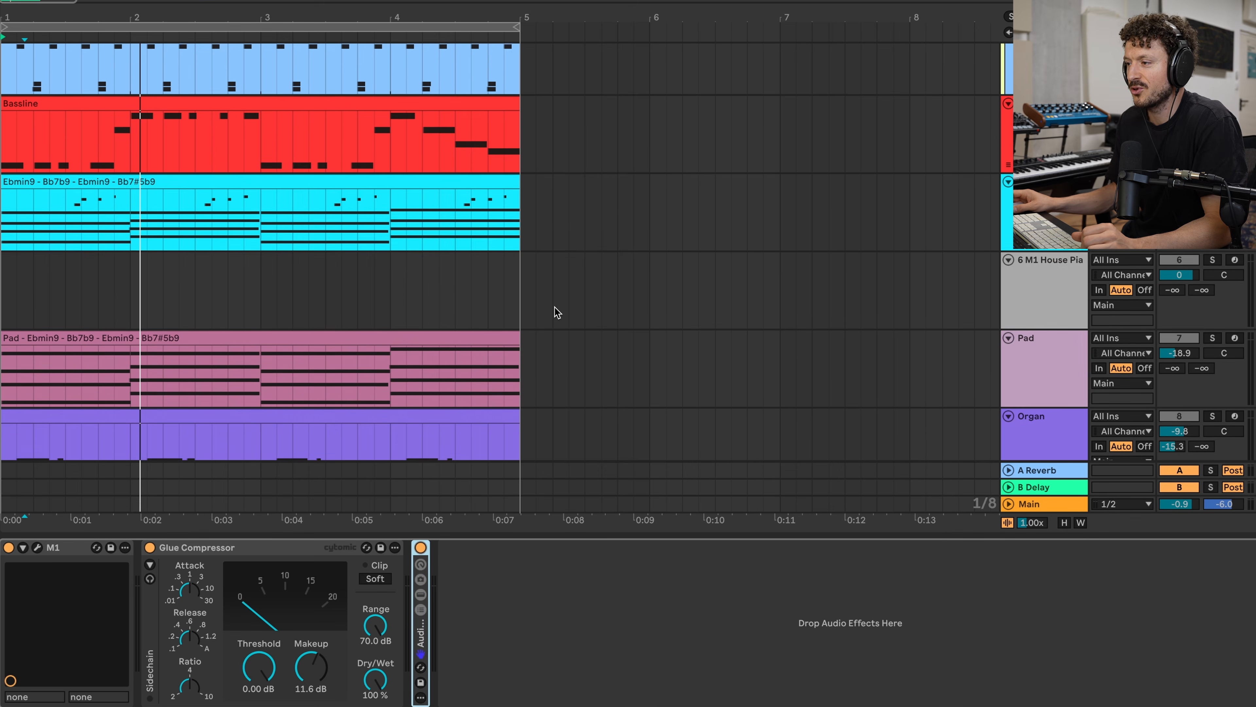
pyautogui.scroll(6, 558, 312)
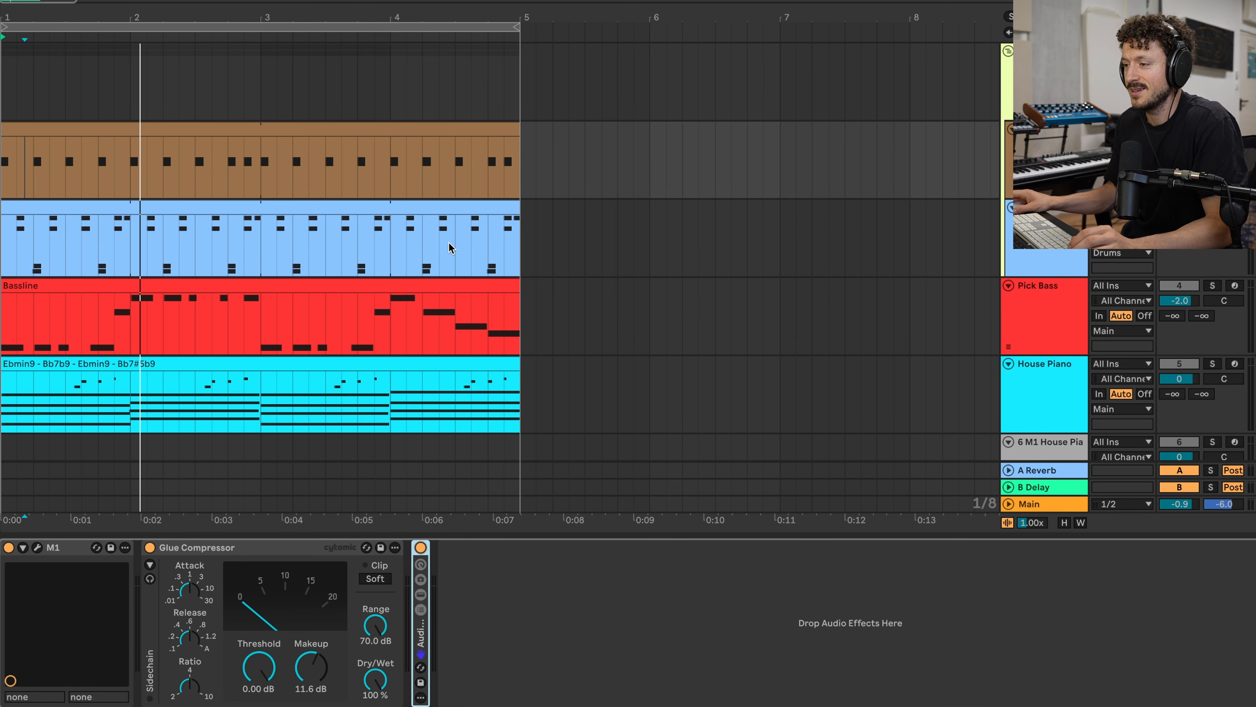
pyautogui.scroll(-3, 63, 285)
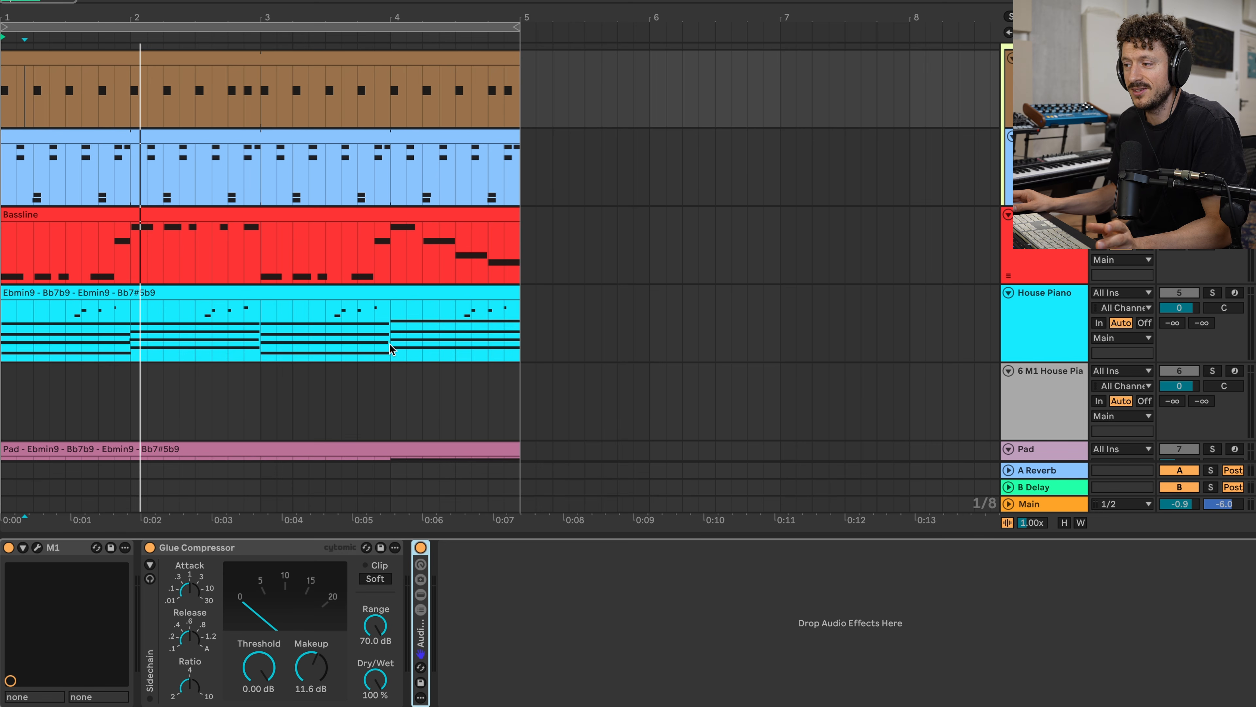